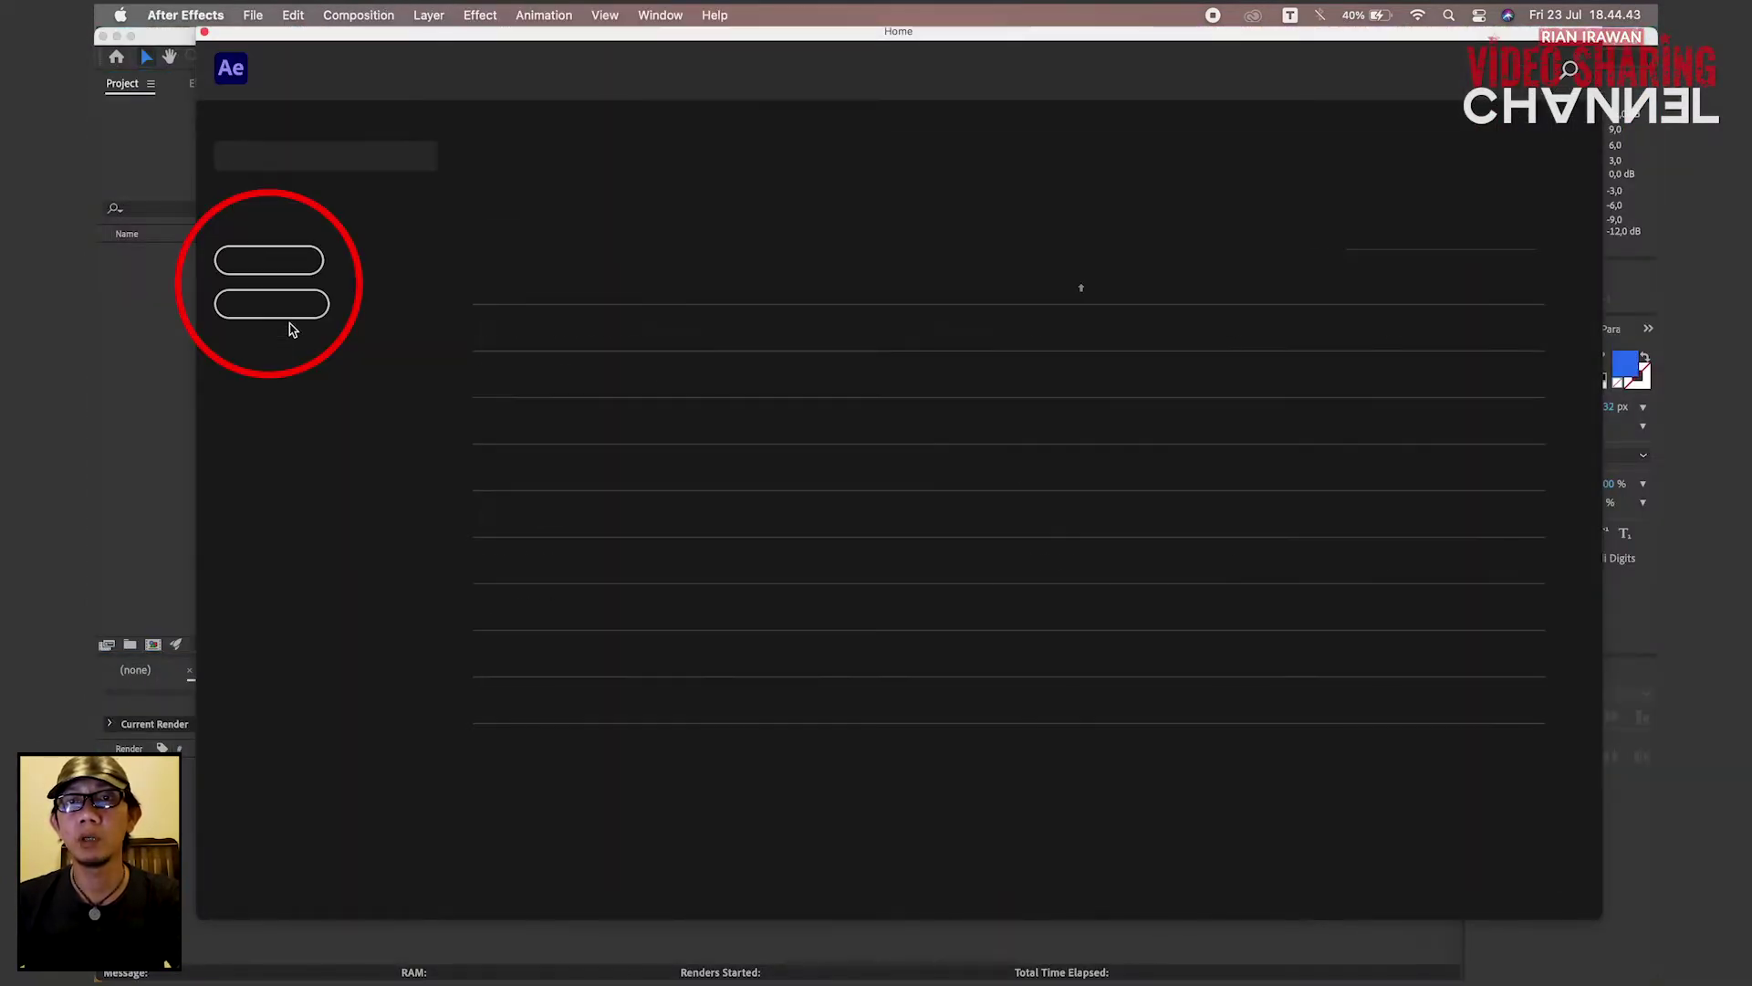
- Create a new 1920 x 1080 composition at 25 fps with a duration of 0:00:25:00
click(284, 271)
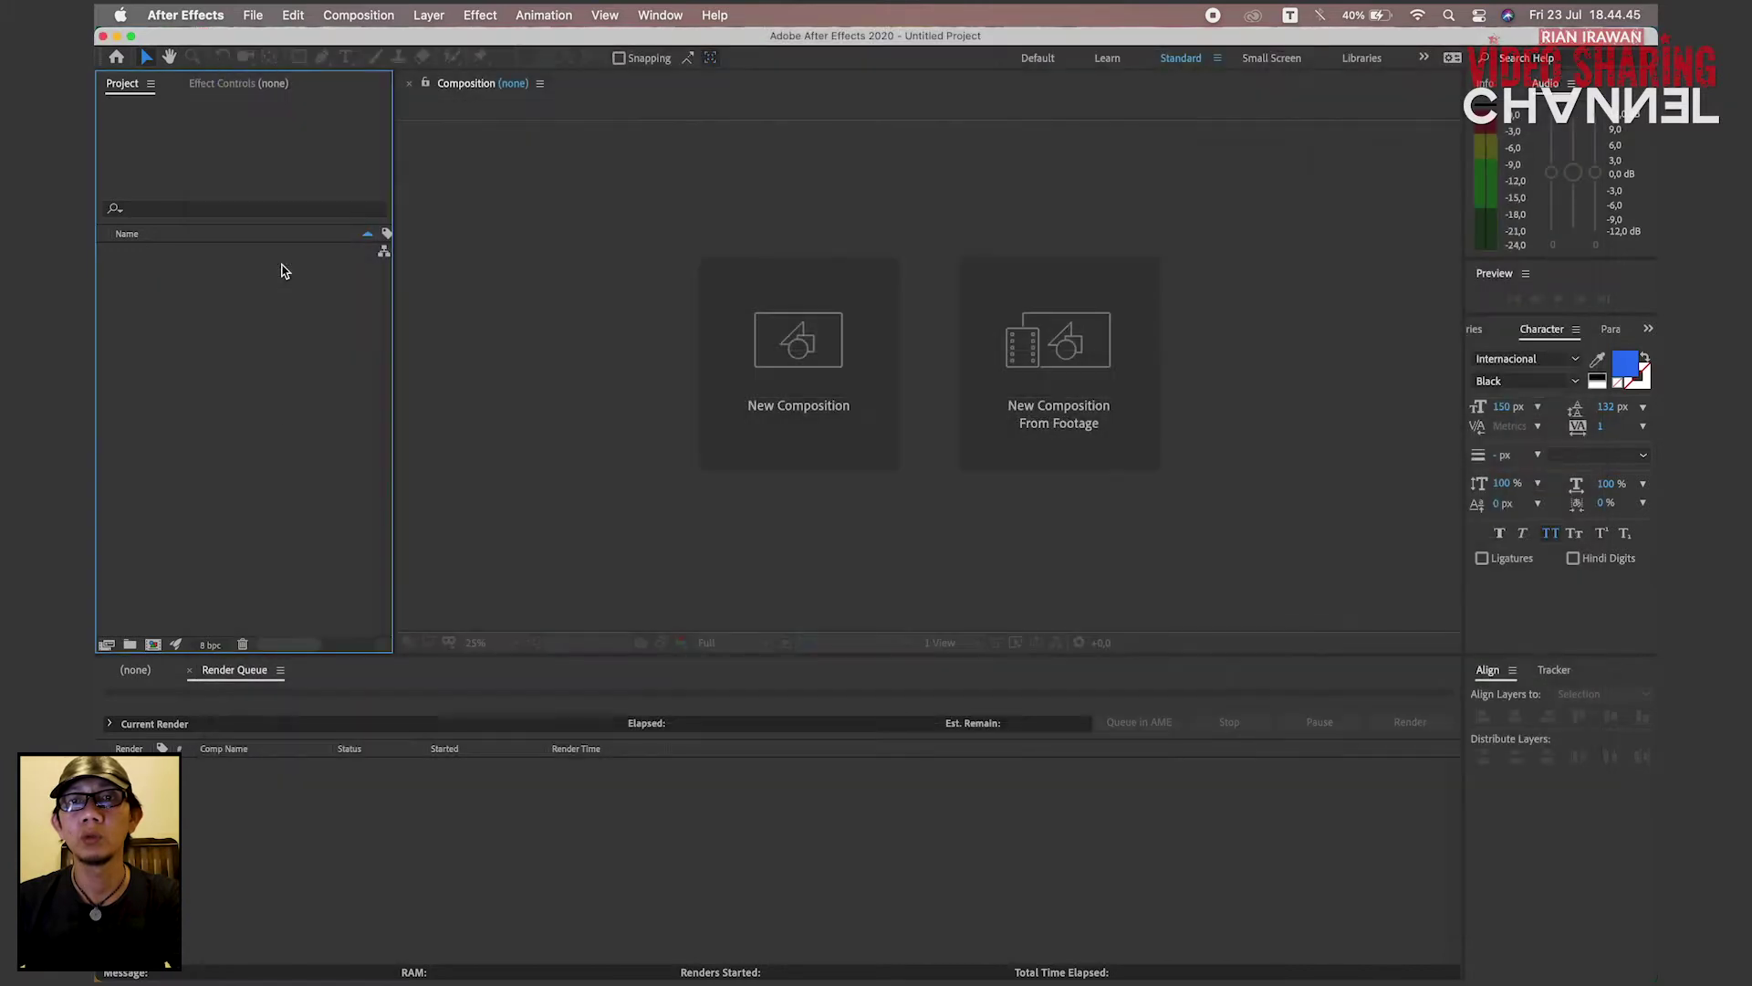
right_click(285, 432)
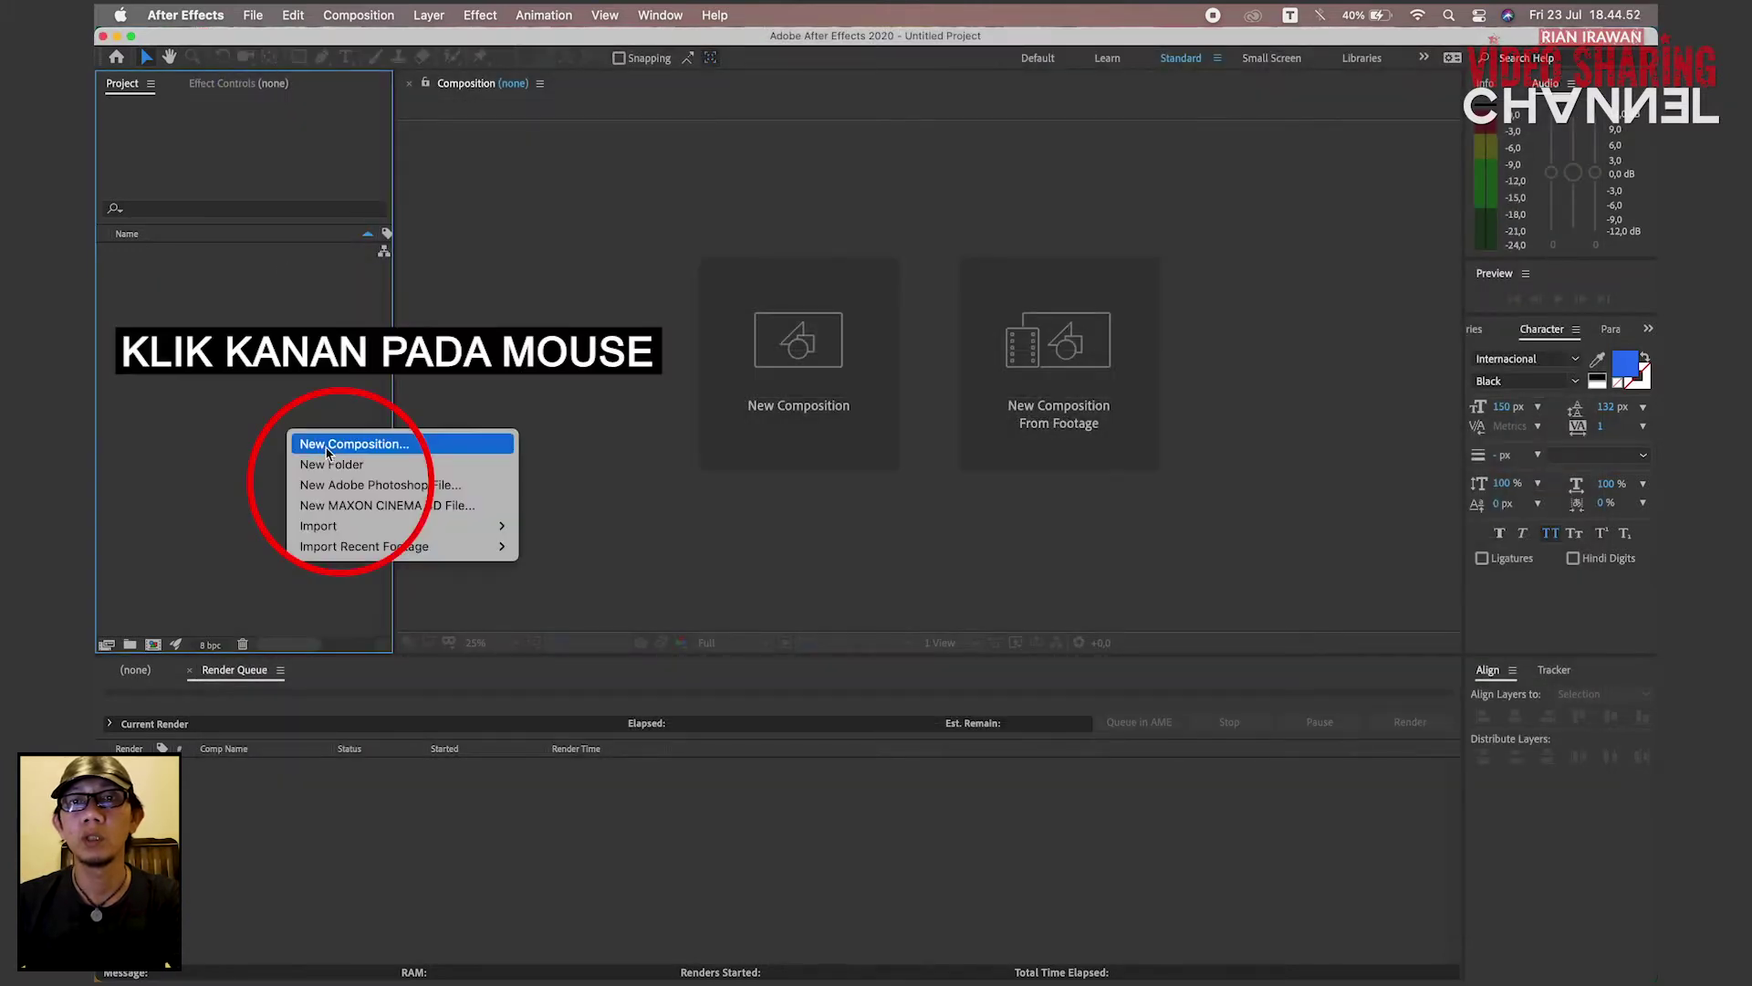
click(347, 444)
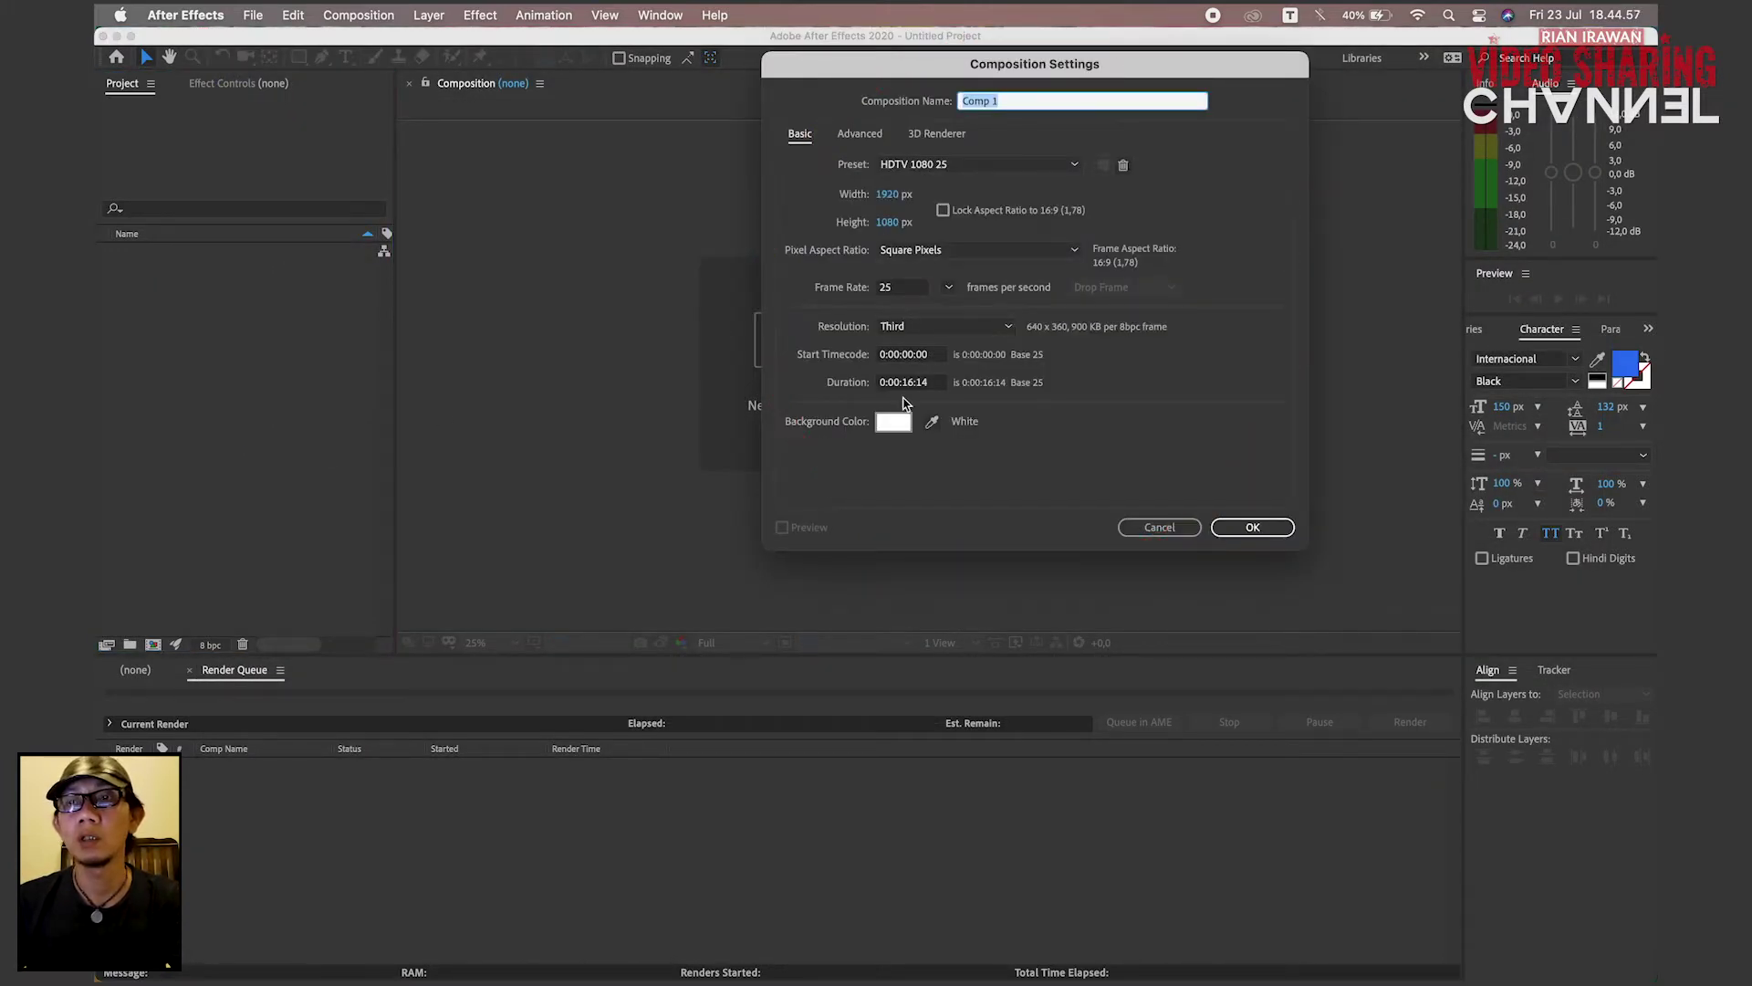
click(1252, 527)
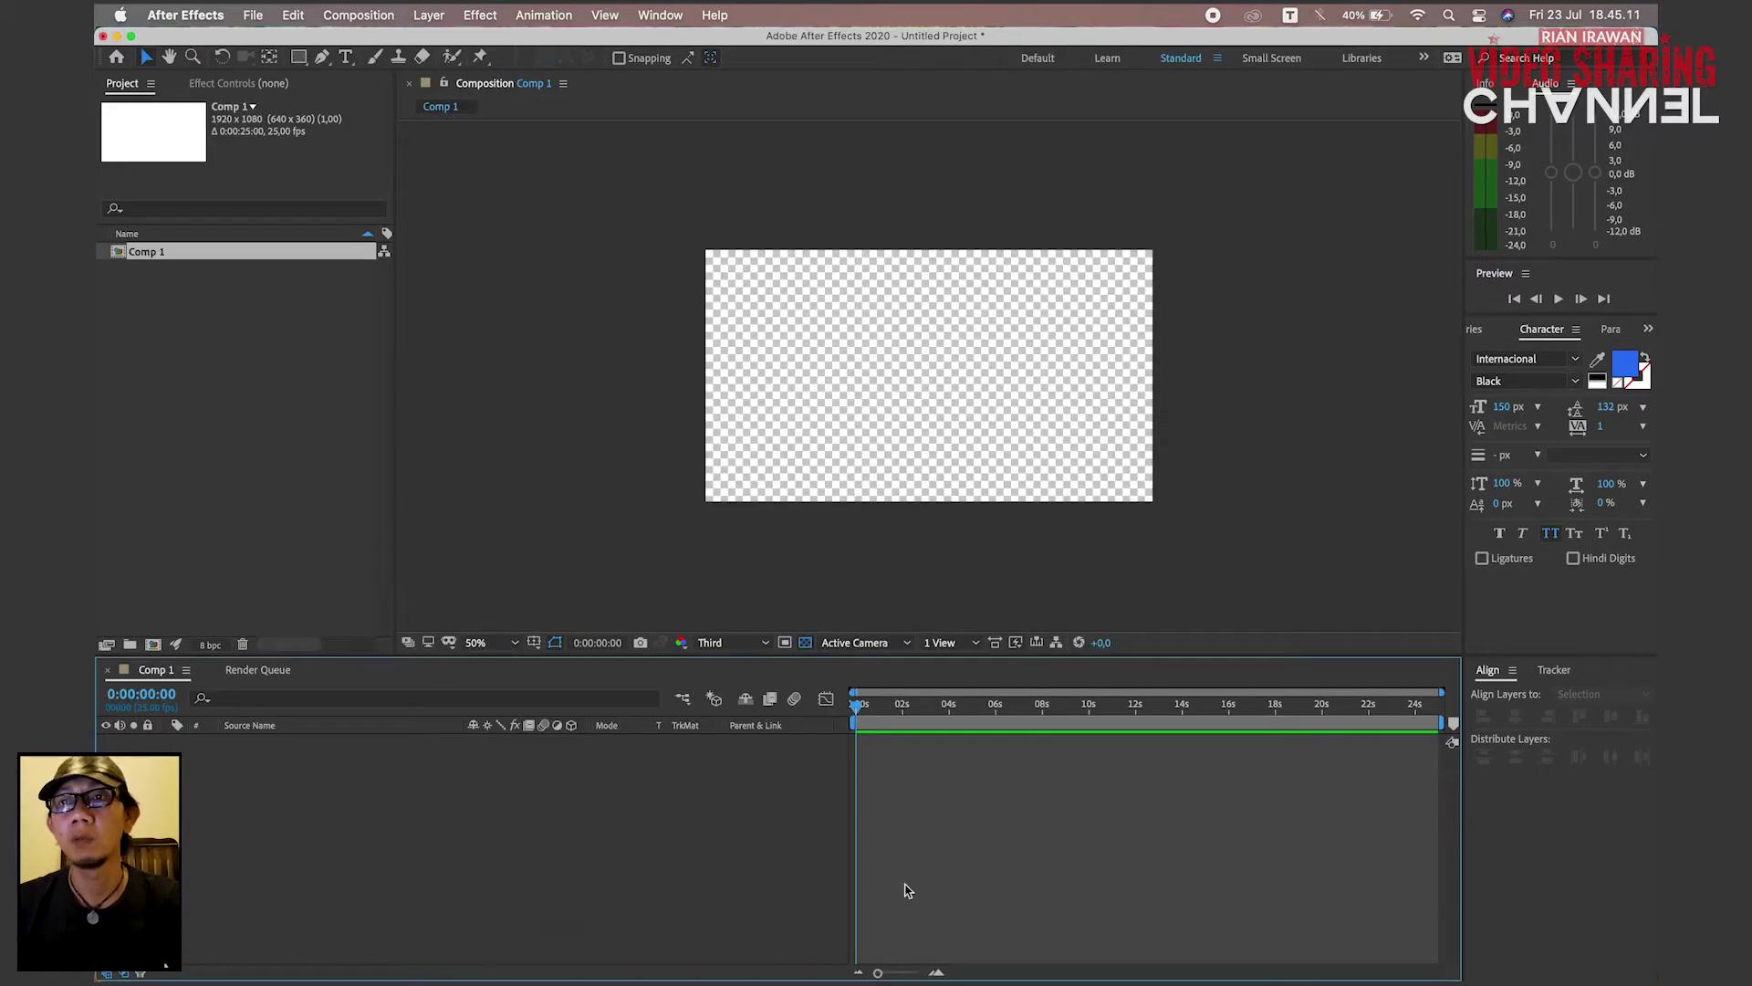
- Preview VID_20210723_174958.mp4 from the Desktop's Camera folder in Finder and import it into the After Effects project
mouse_move(702, 922)
click(610, 913)
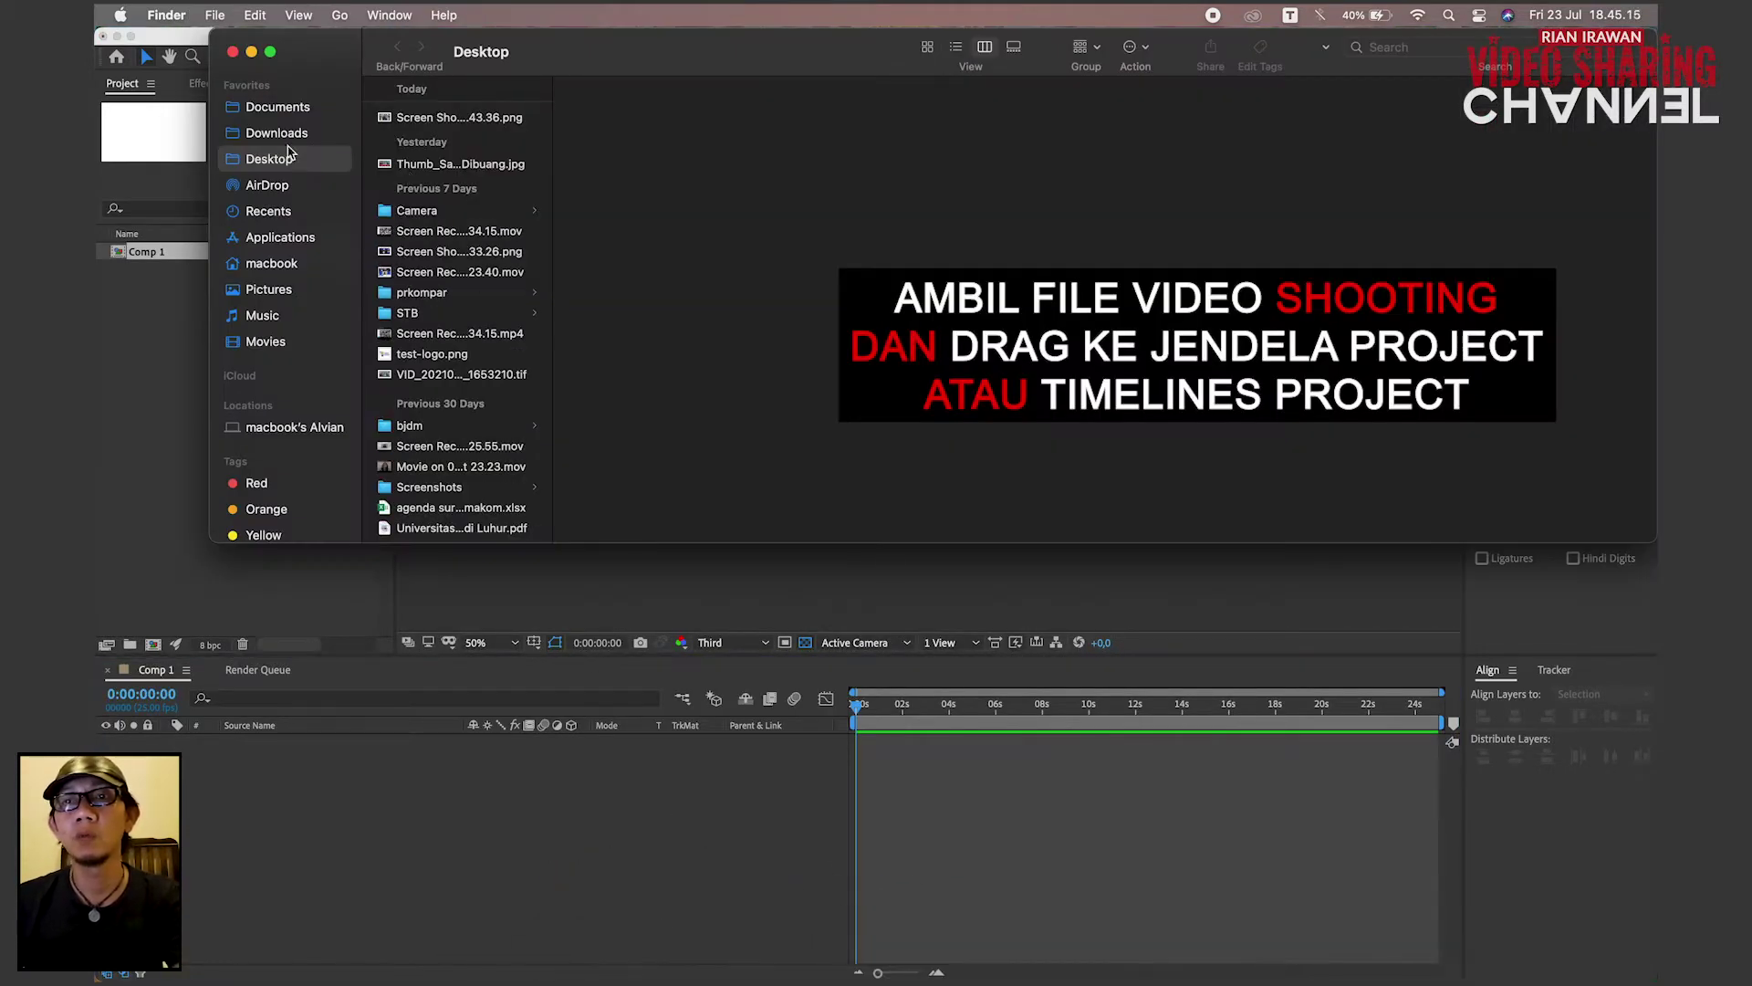
click(420, 212)
click(665, 120)
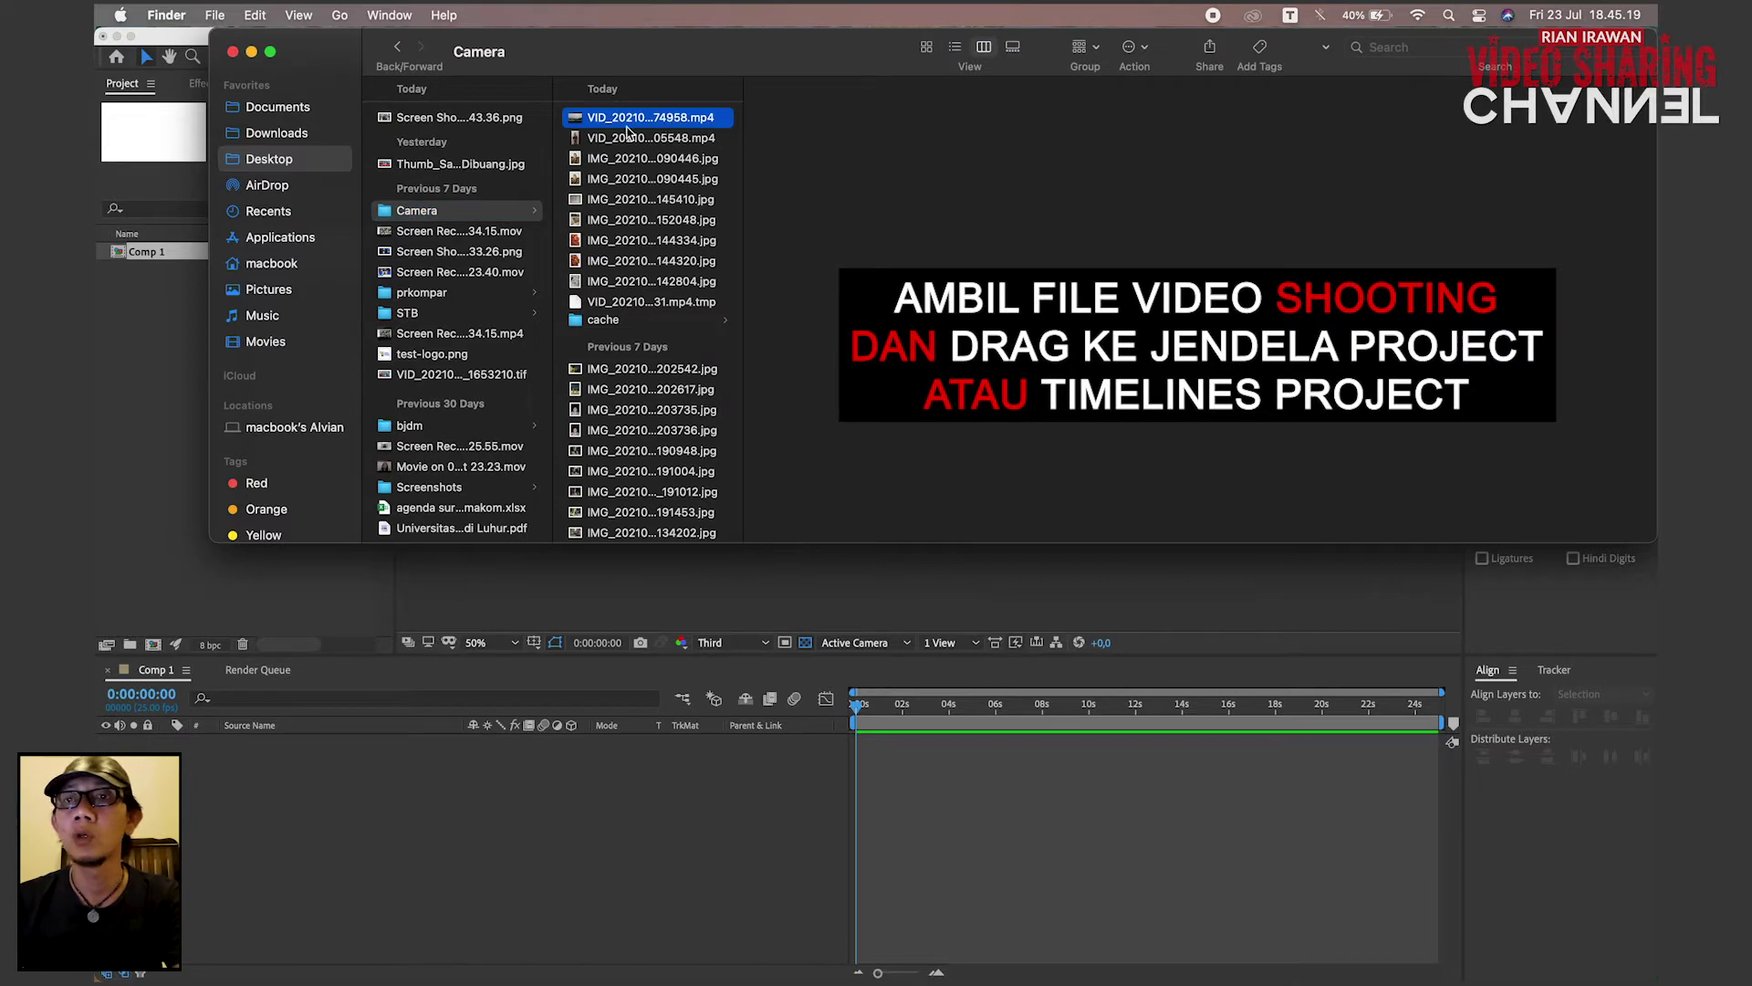
key(space)
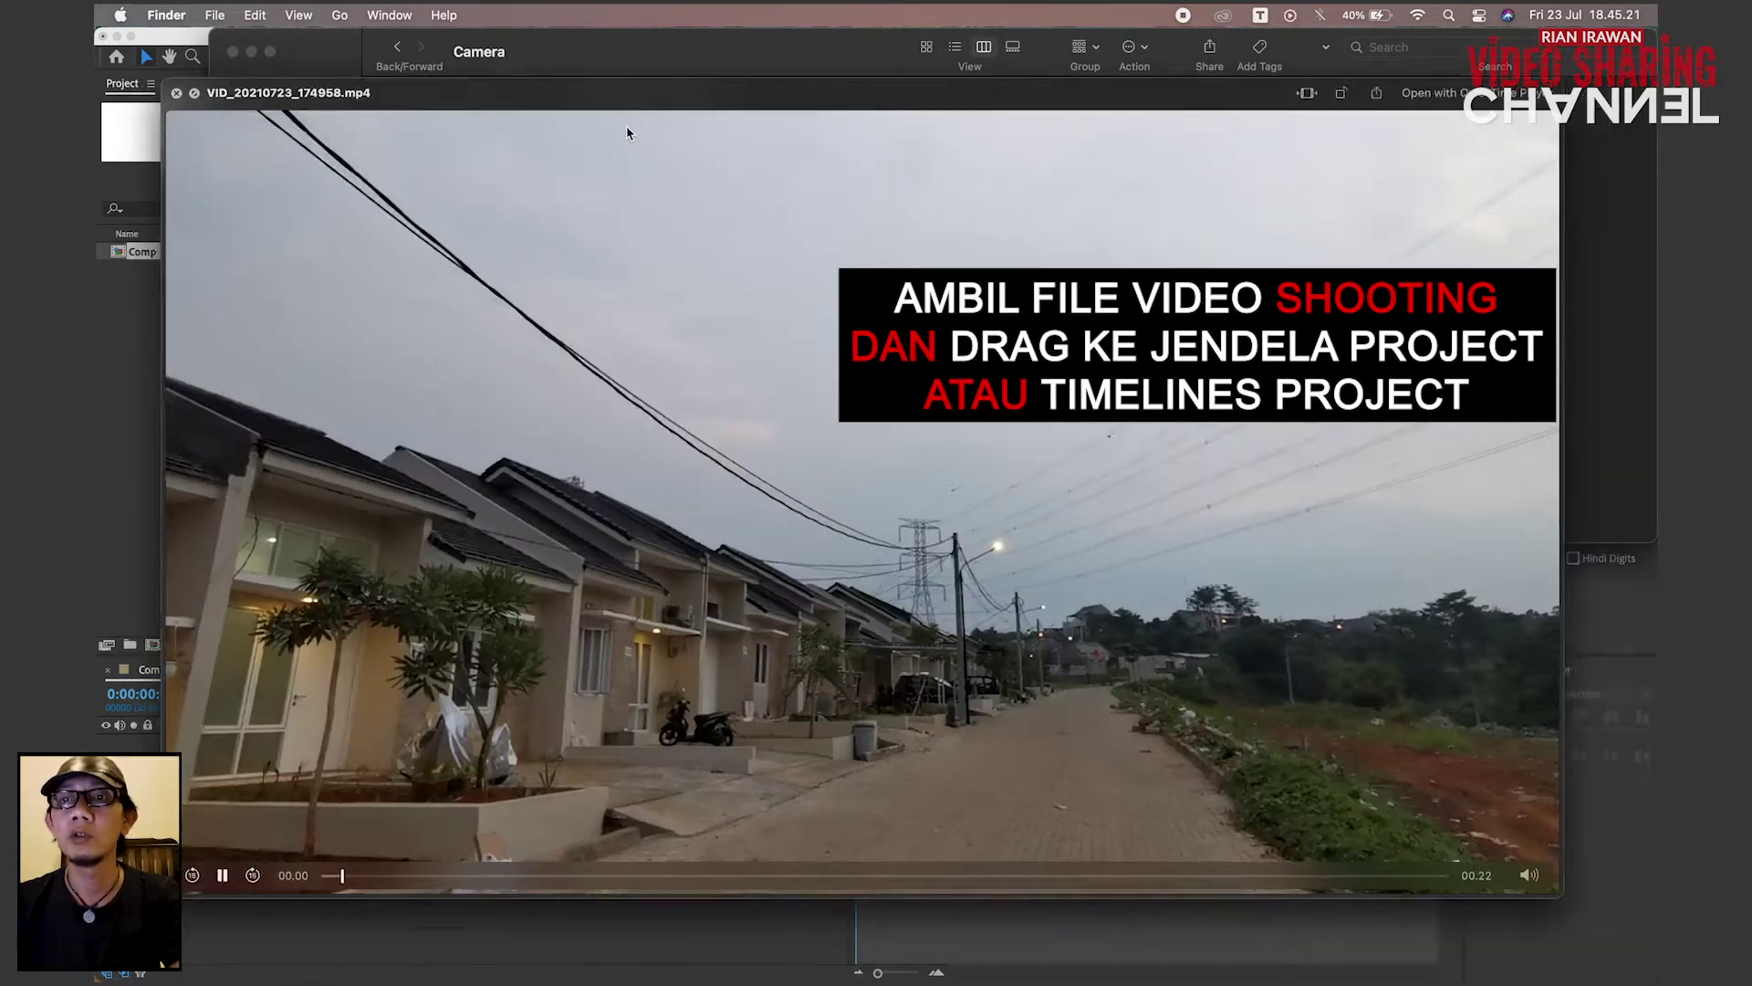
key(space)
drag(619, 124, 164, 365)
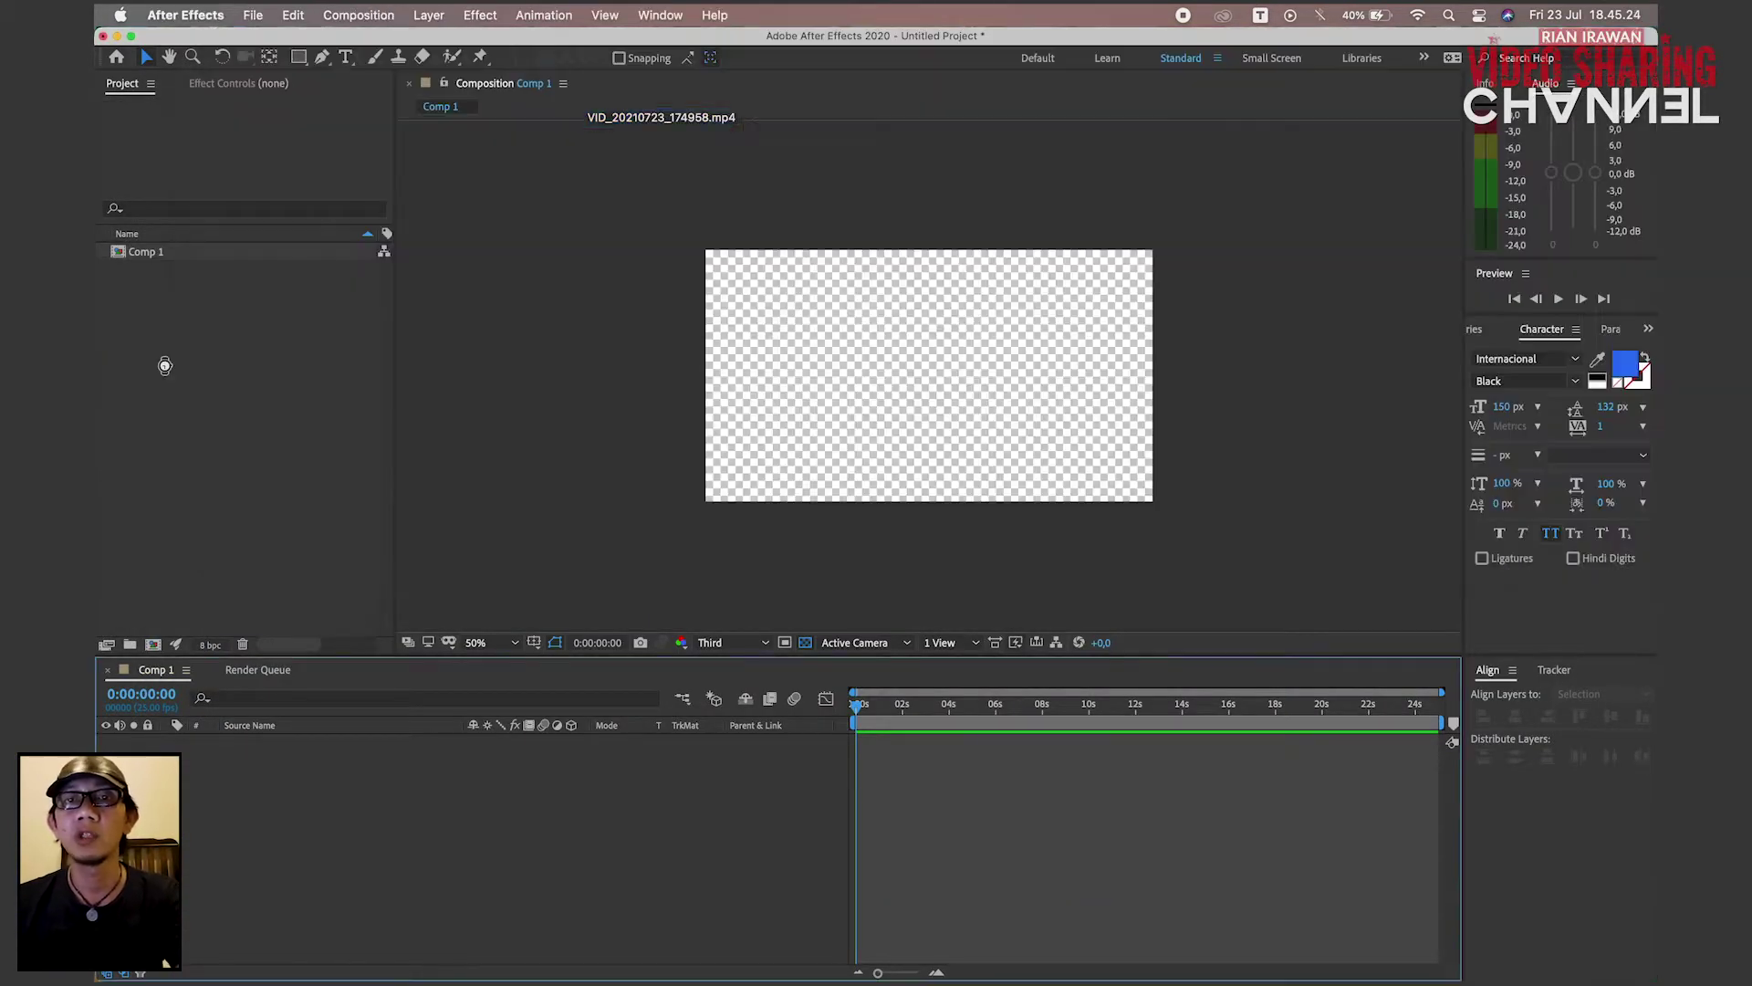
- Add the imported video to the Comp 1 timeline and return the playhead to 0:00:00:00
drag(123, 273, 235, 782)
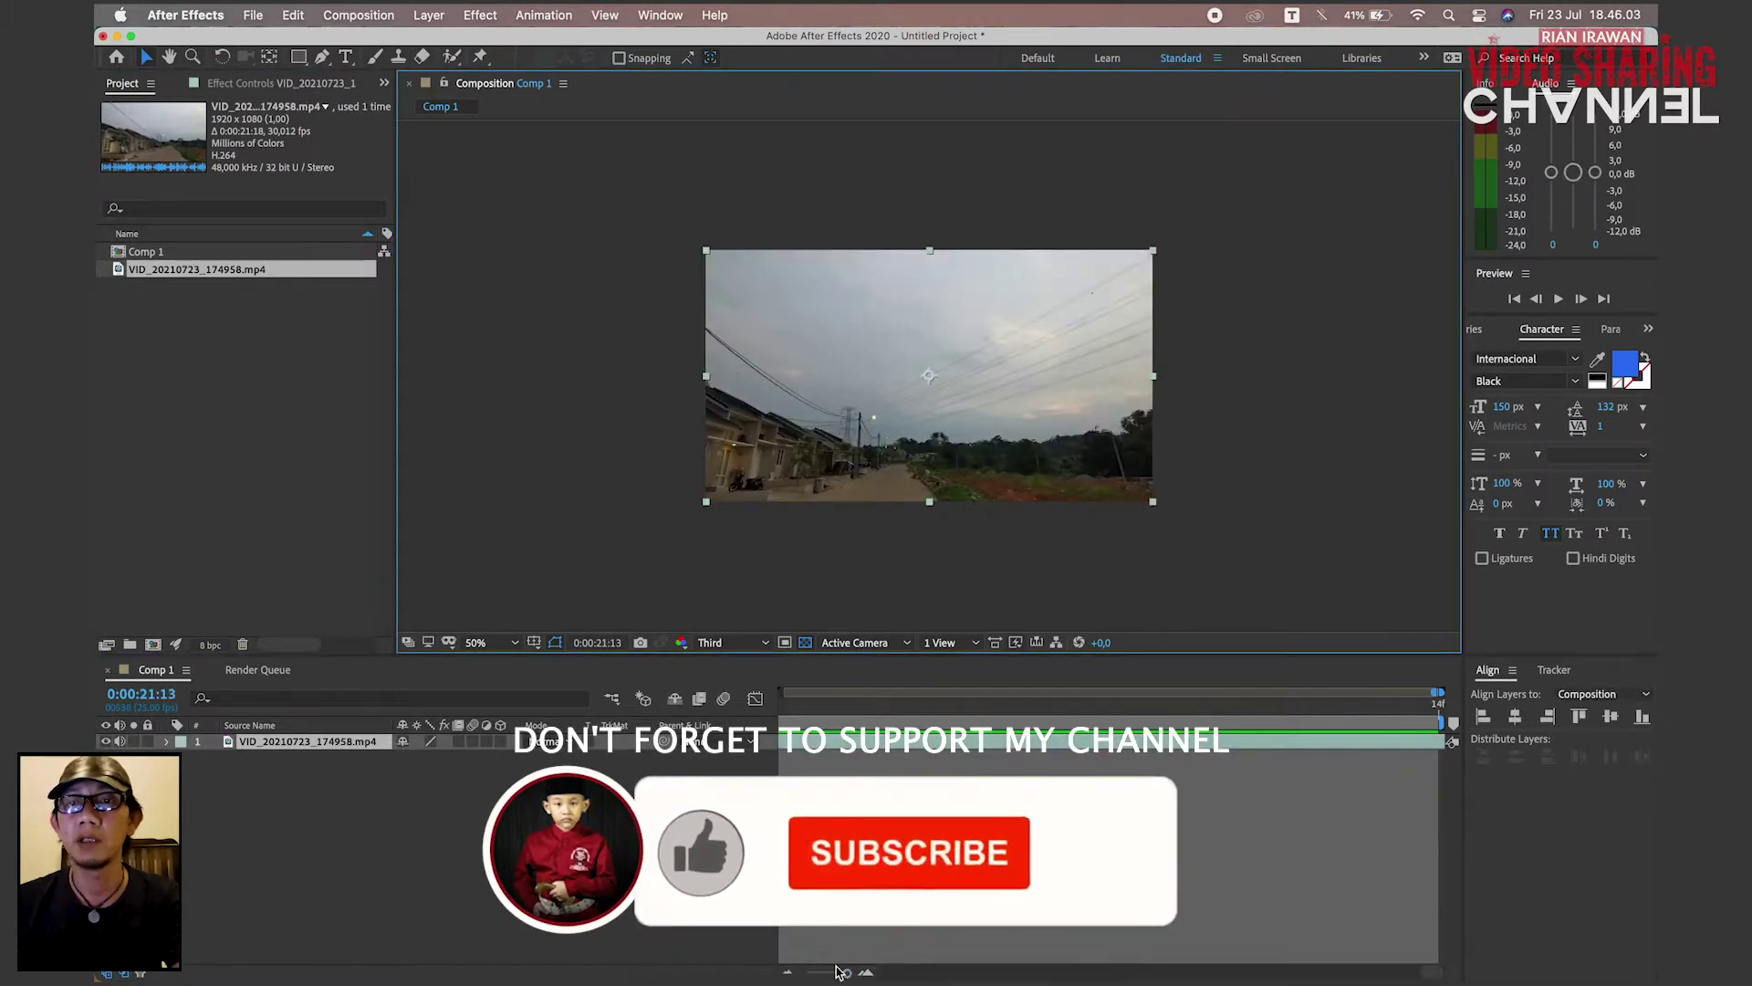
drag(838, 972, 771, 975)
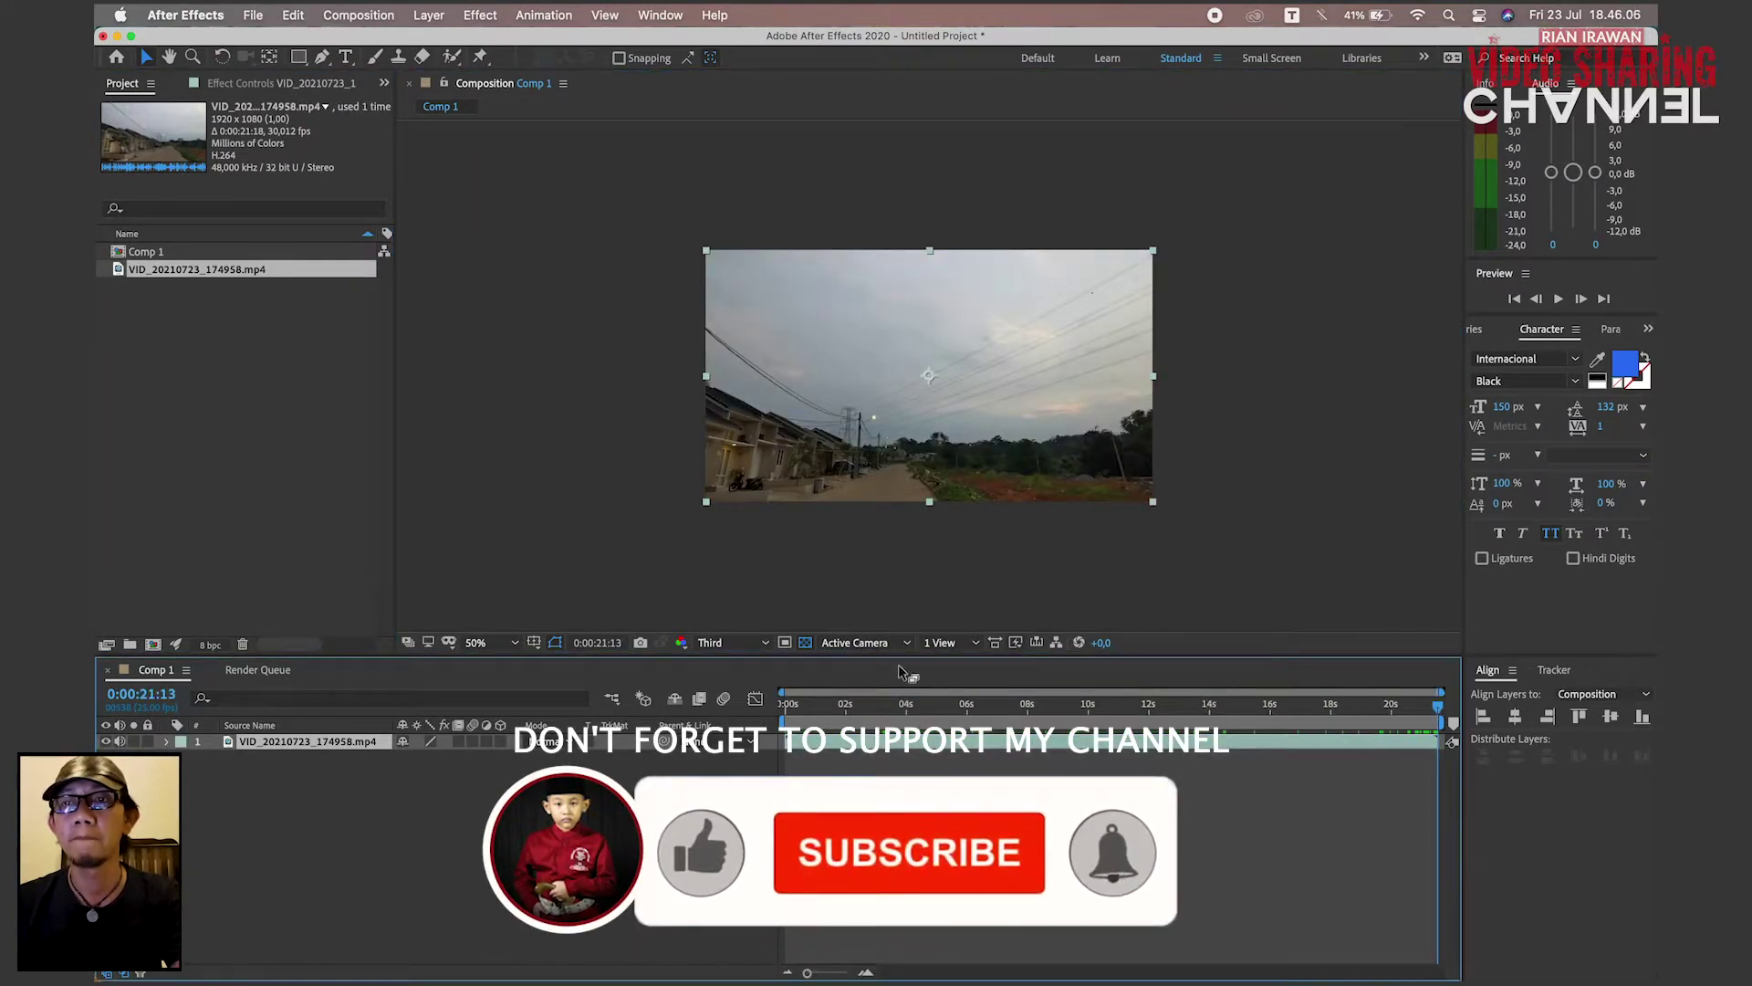
drag(1095, 718, 785, 718)
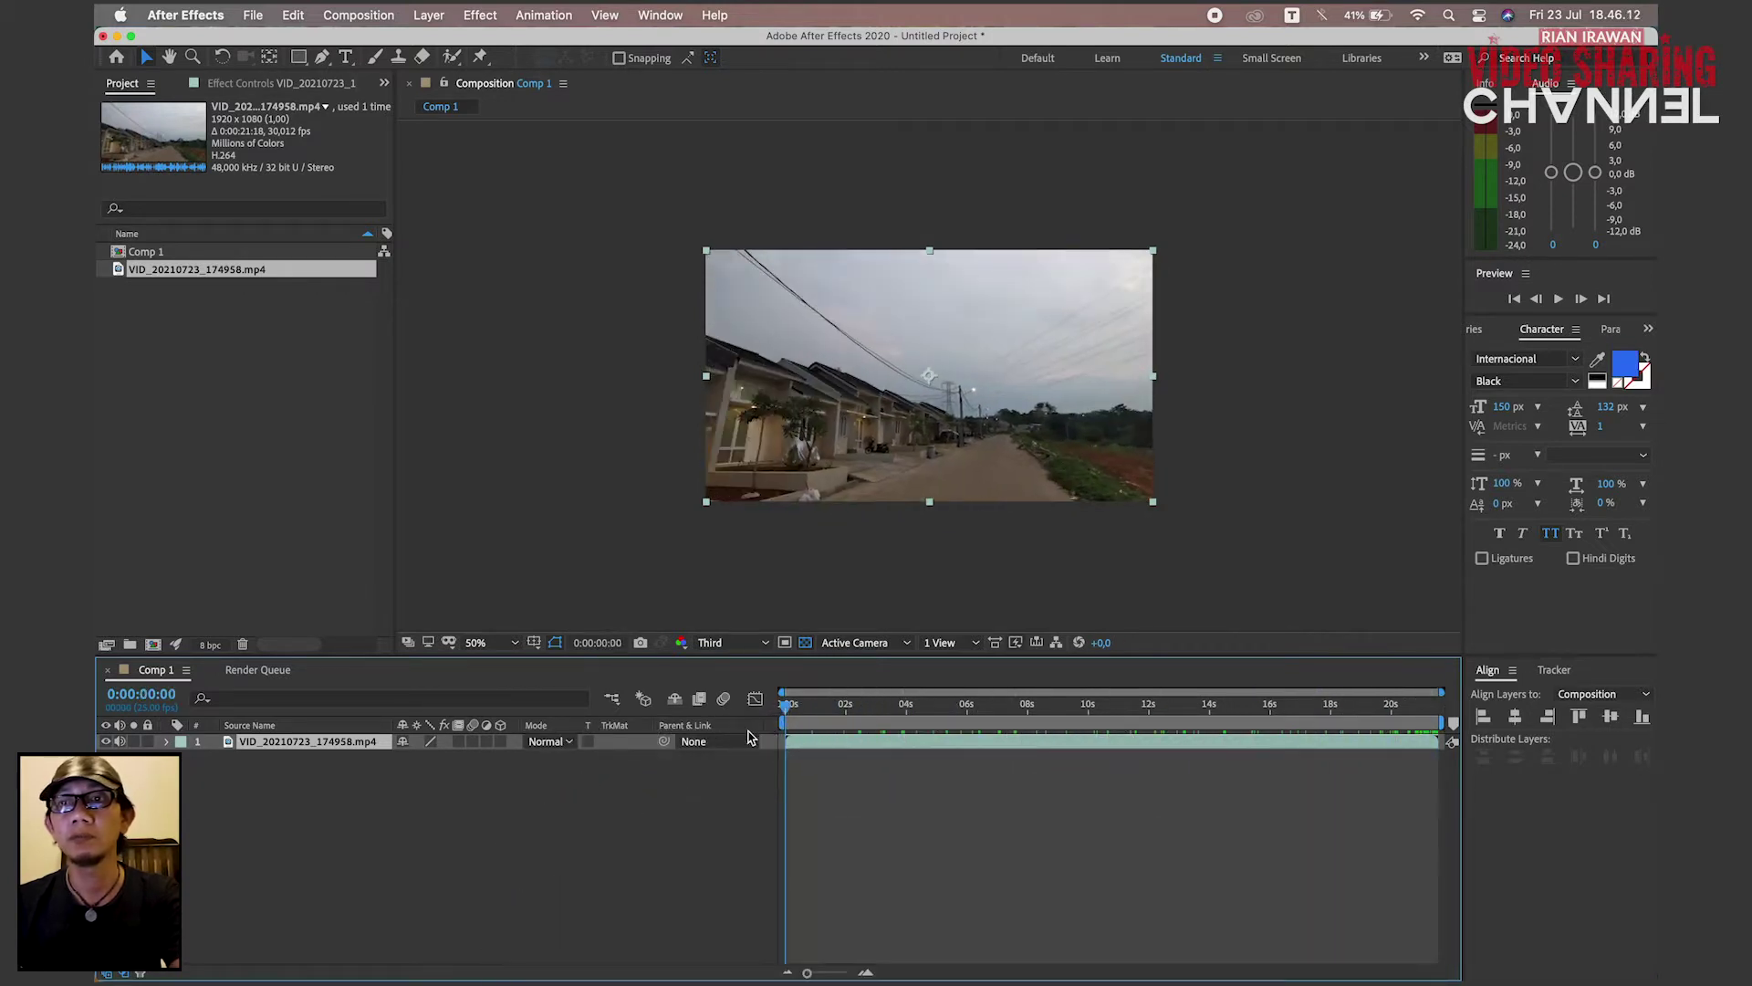
- Start Track Motion on the video layer
right_click(958, 748)
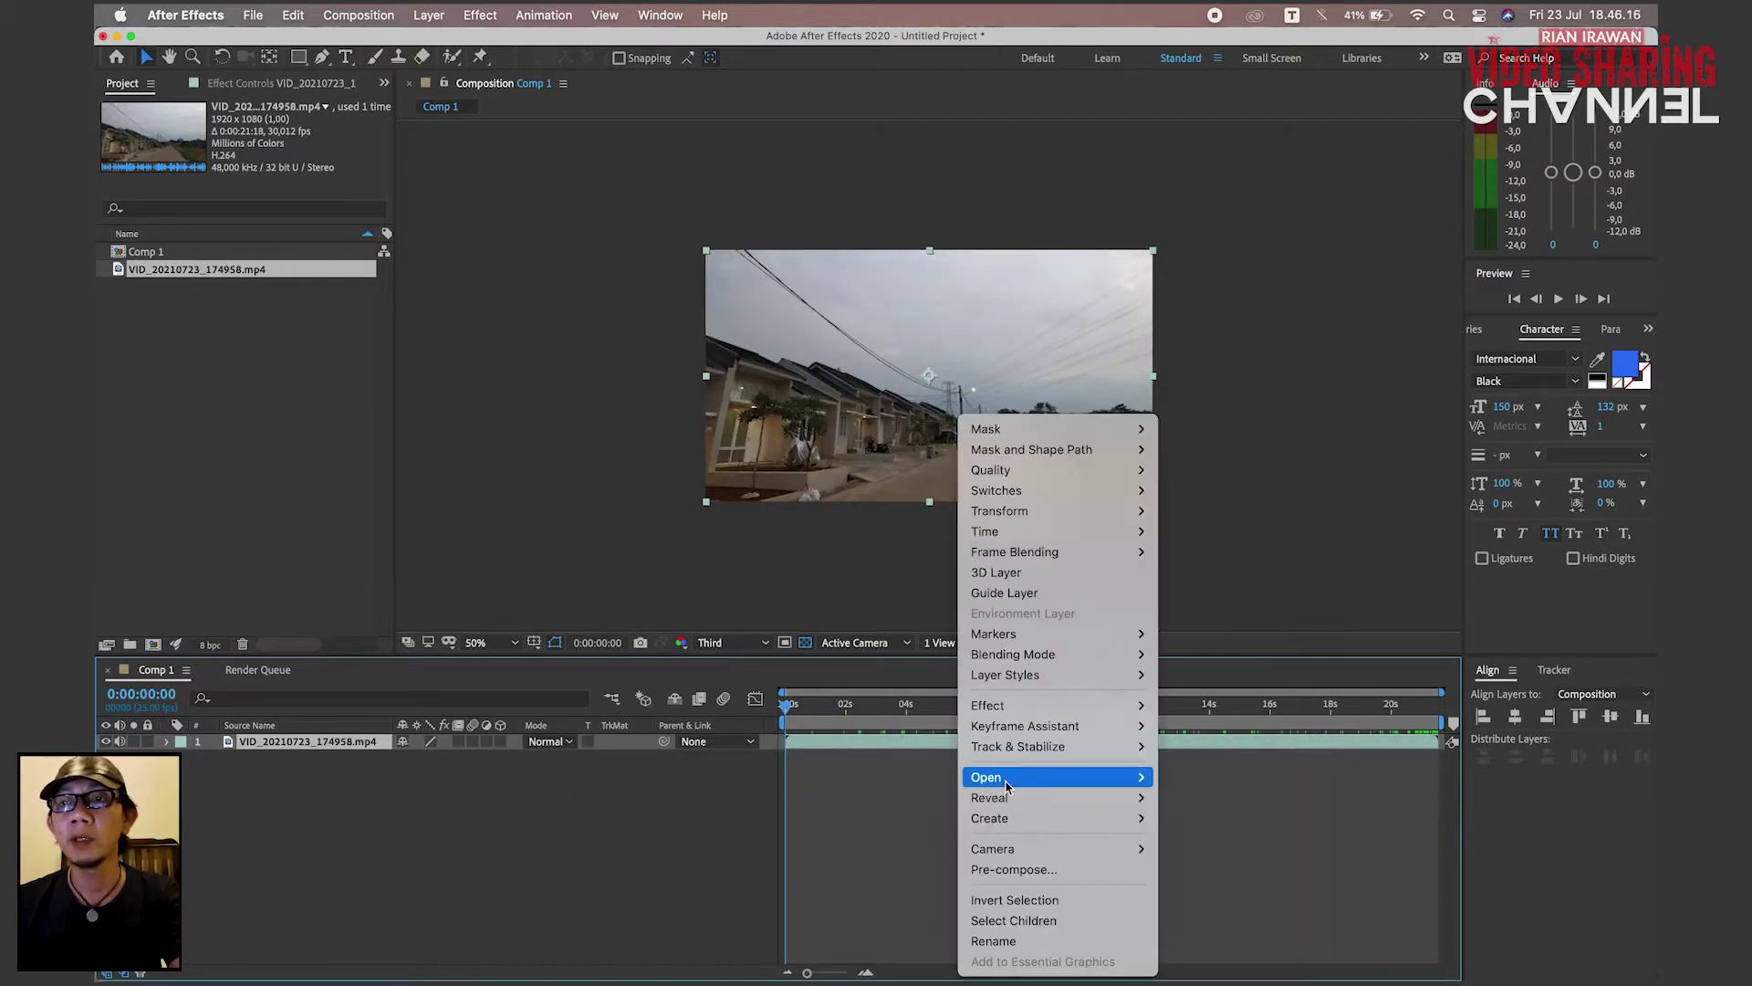
mouse_move(1006, 780)
mouse_move(1120, 684)
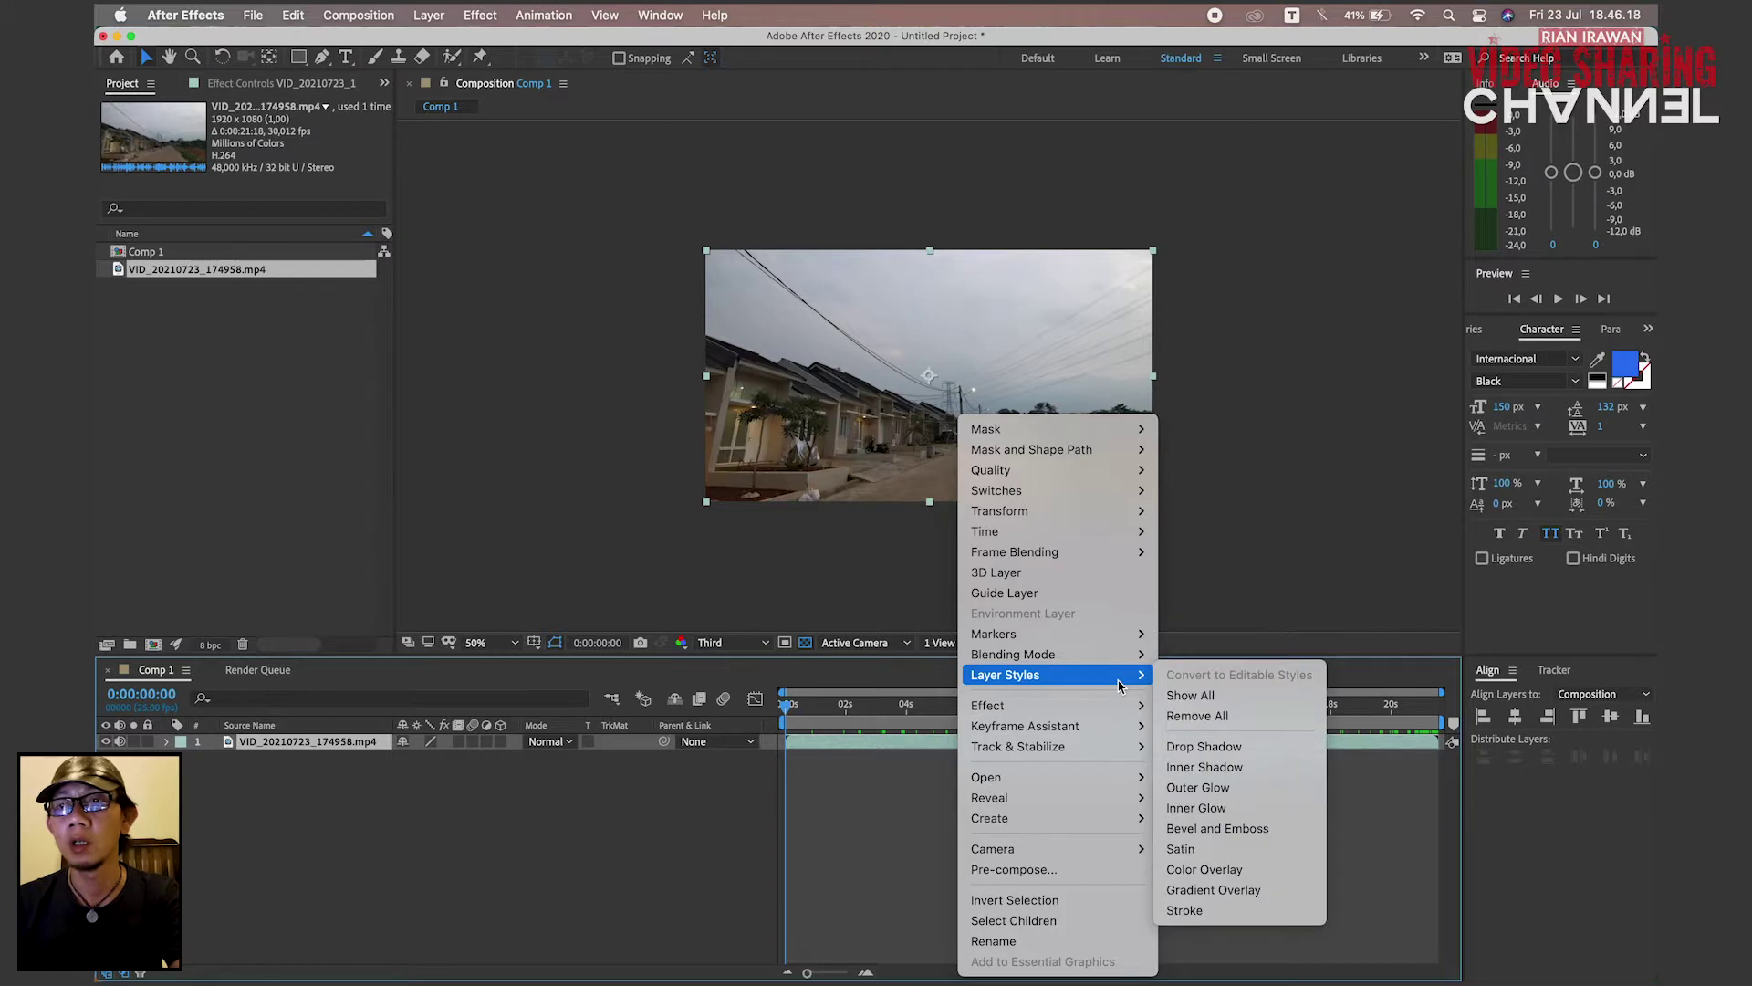
mouse_move(1109, 748)
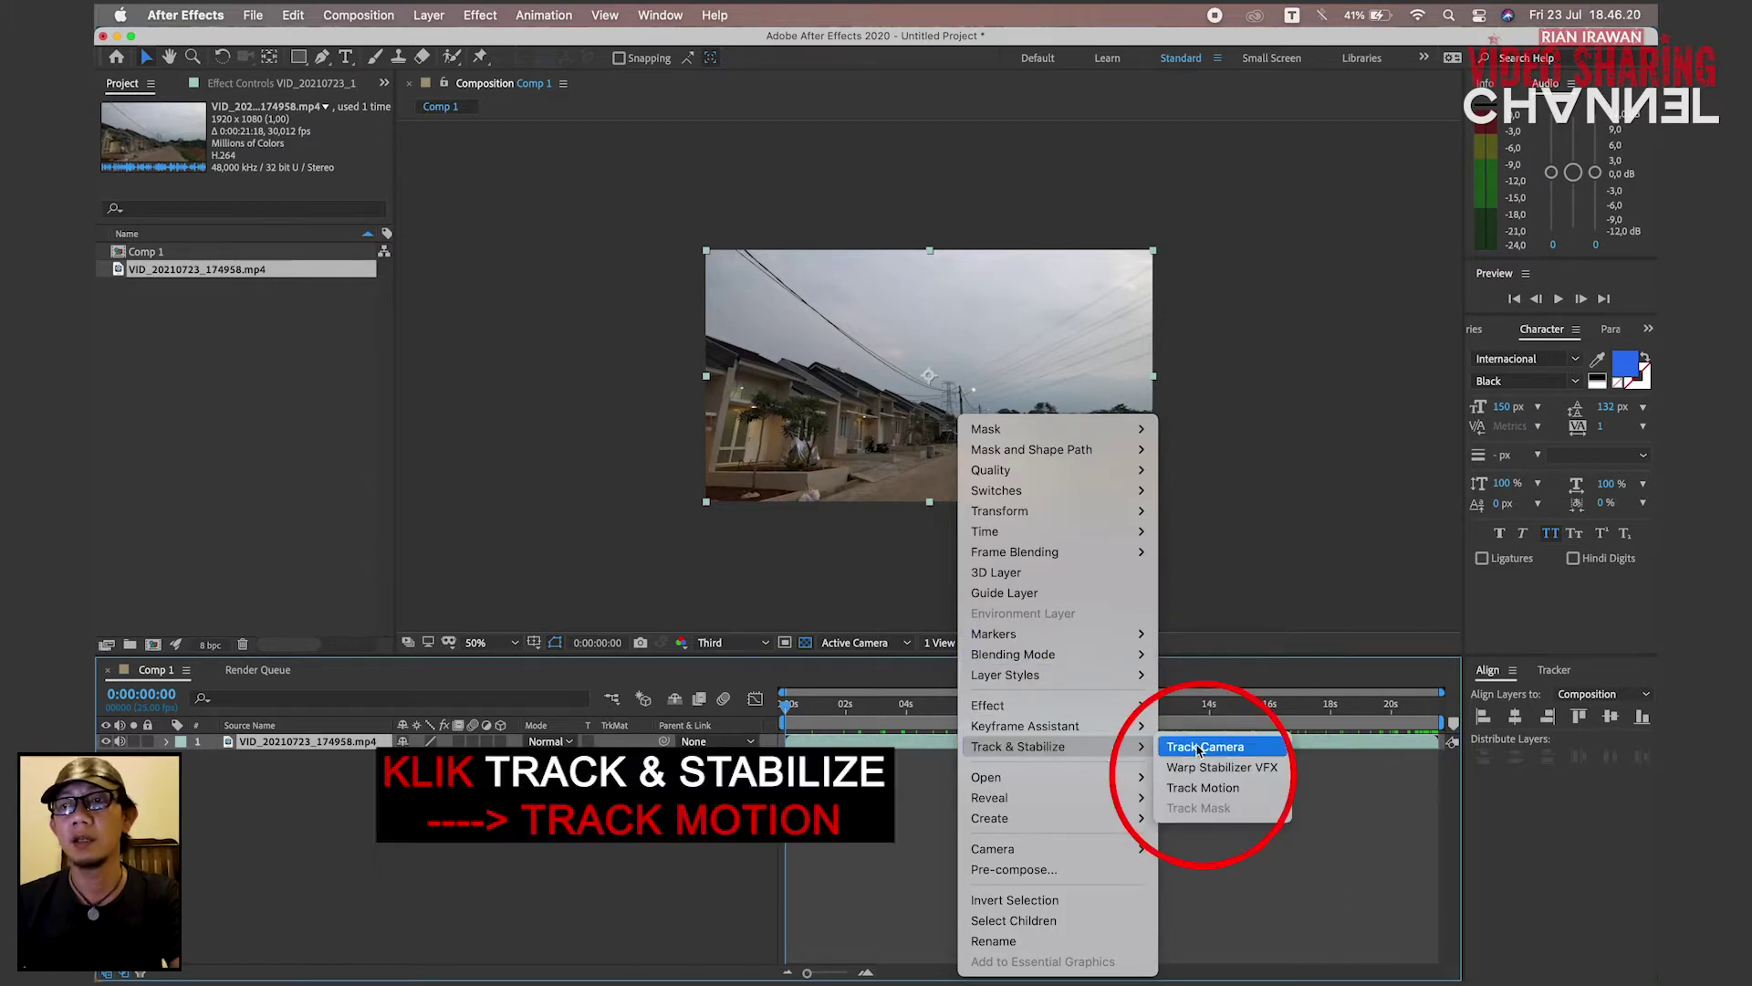
click(1210, 787)
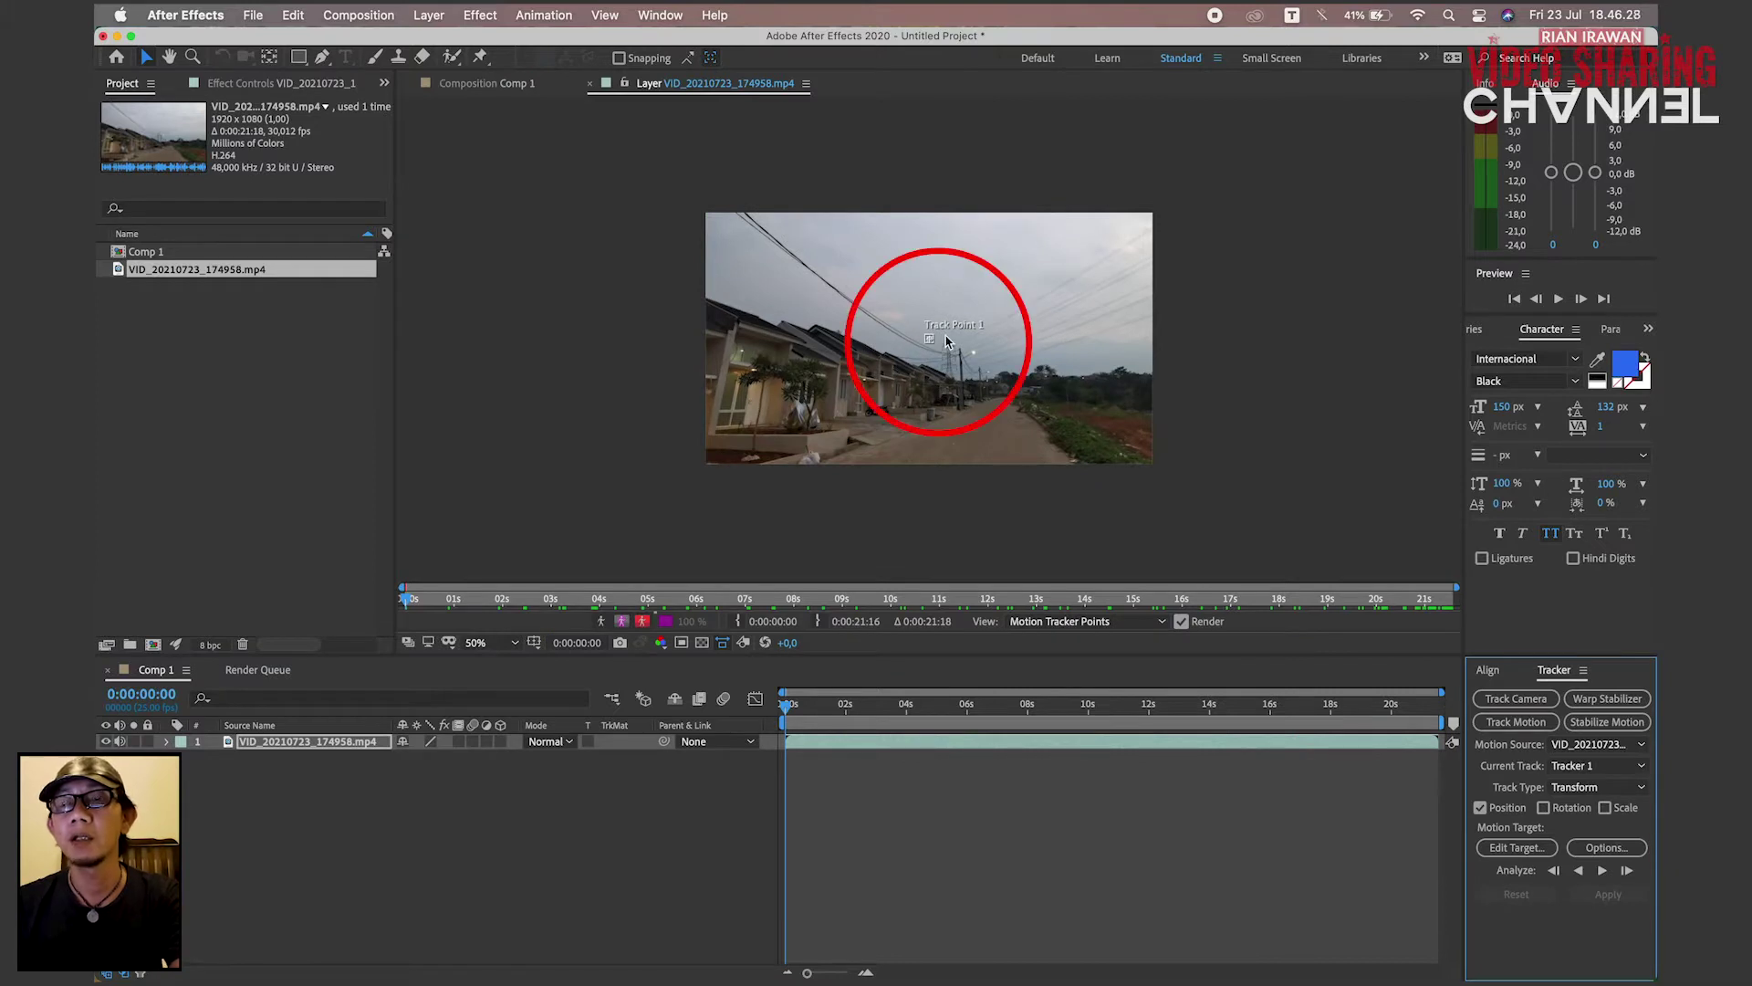
- Place Track Point 1 on the bright street lamp beside the utility pole
key(super+equal)
key(super+equal)
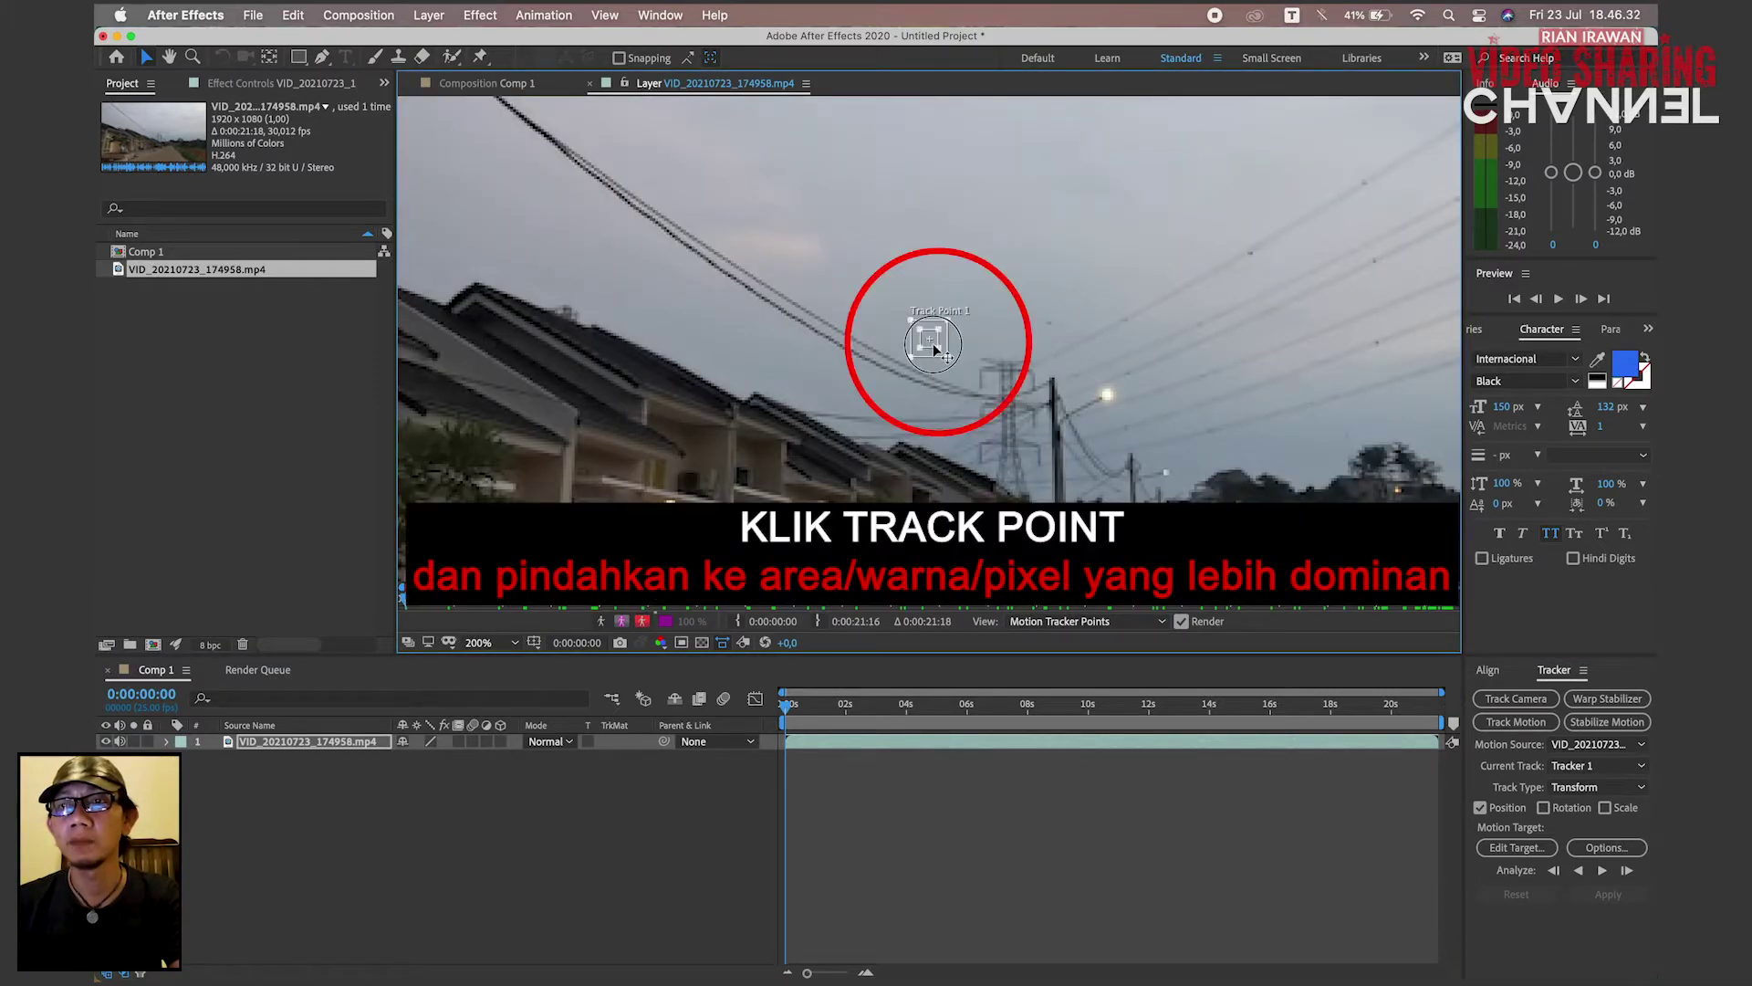
drag(932, 347, 1112, 396)
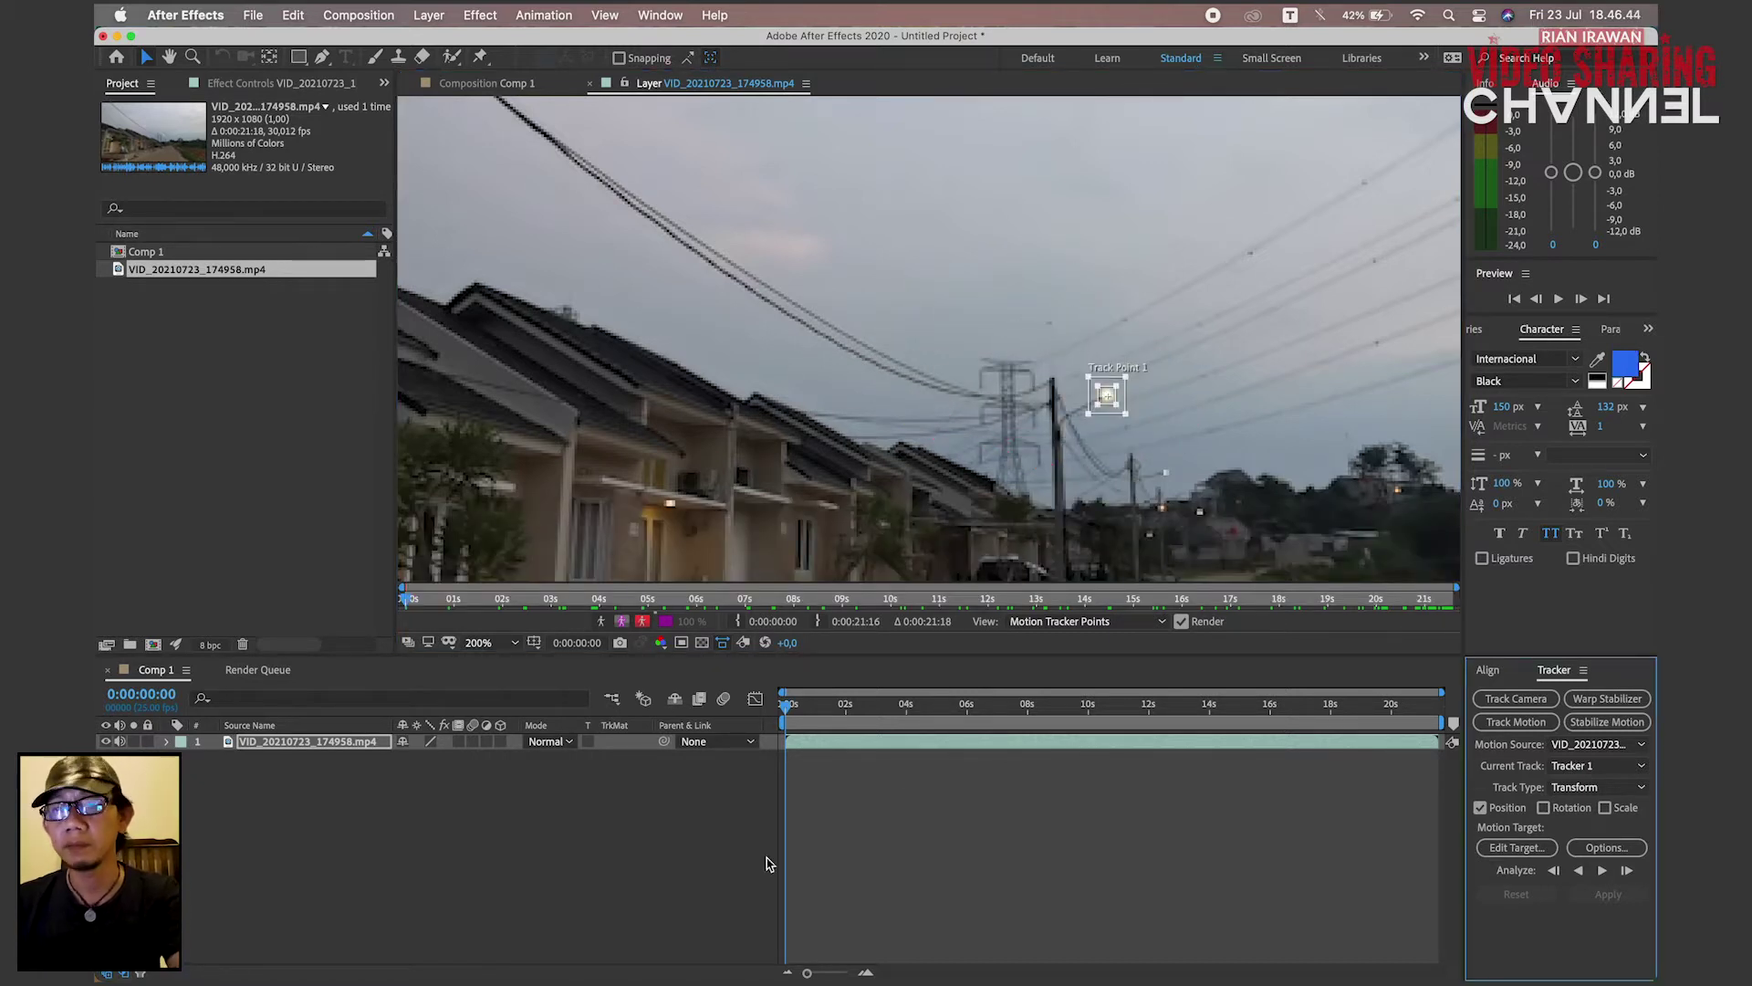
- Add a null object layer to the composition
right_click(688, 840)
mouse_move(735, 767)
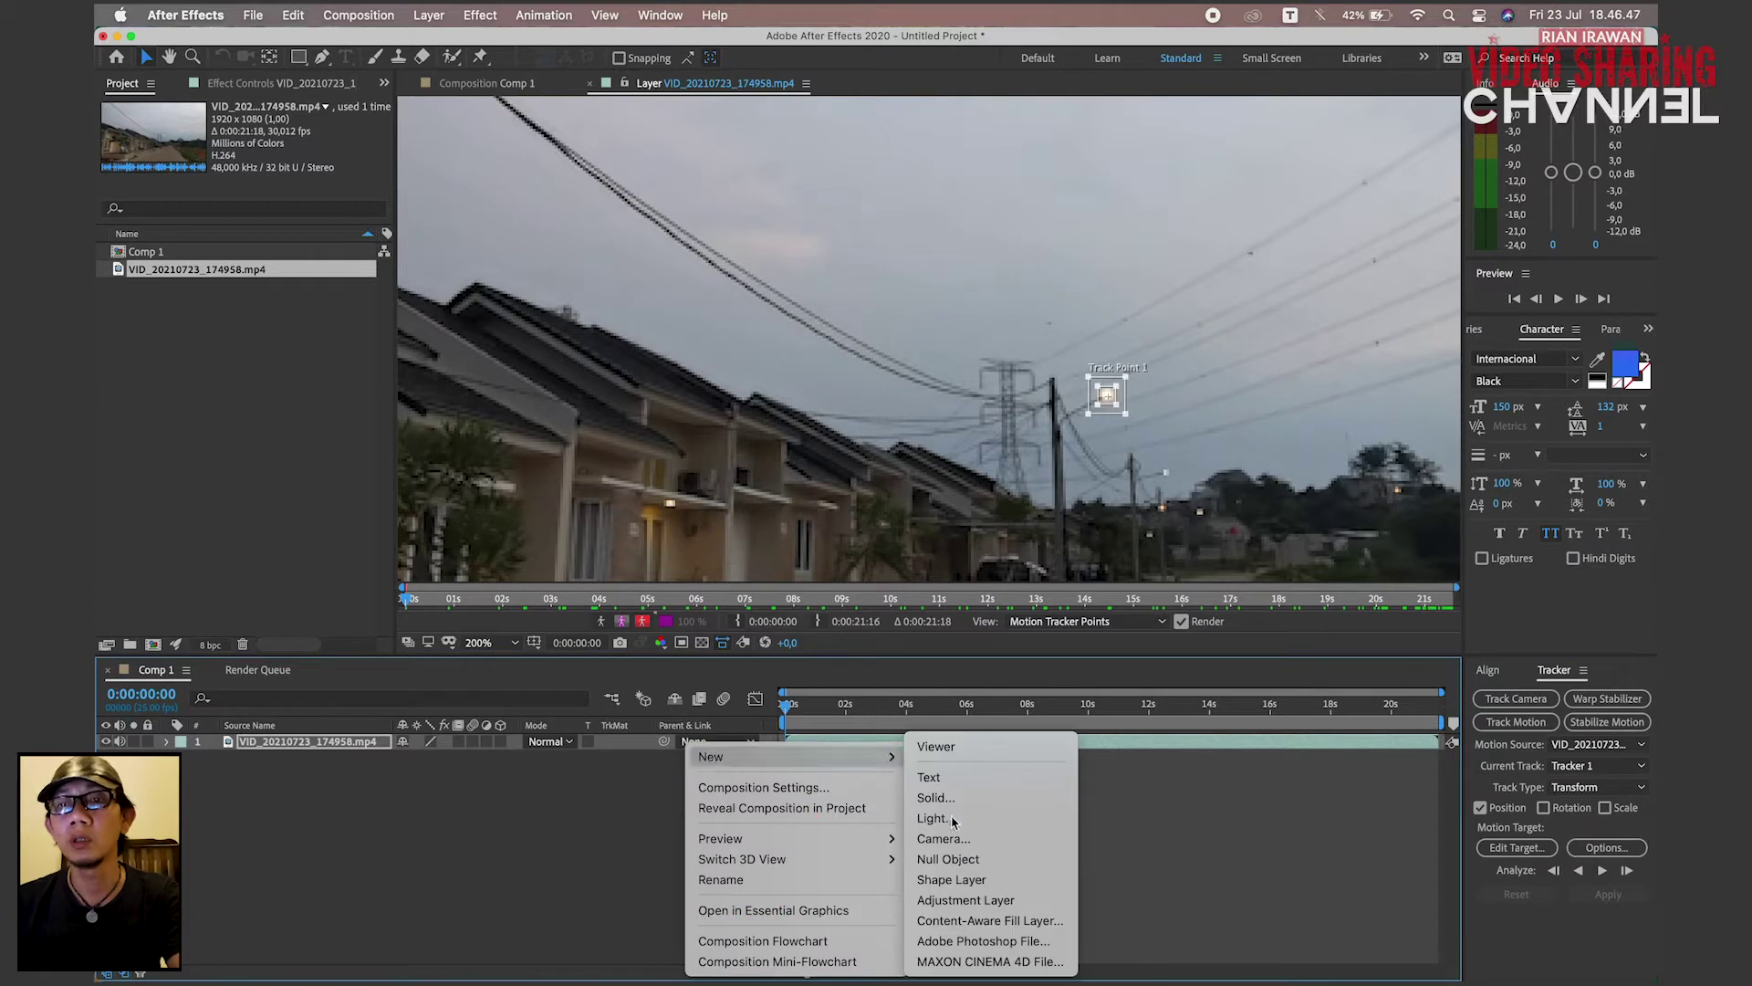
click(946, 860)
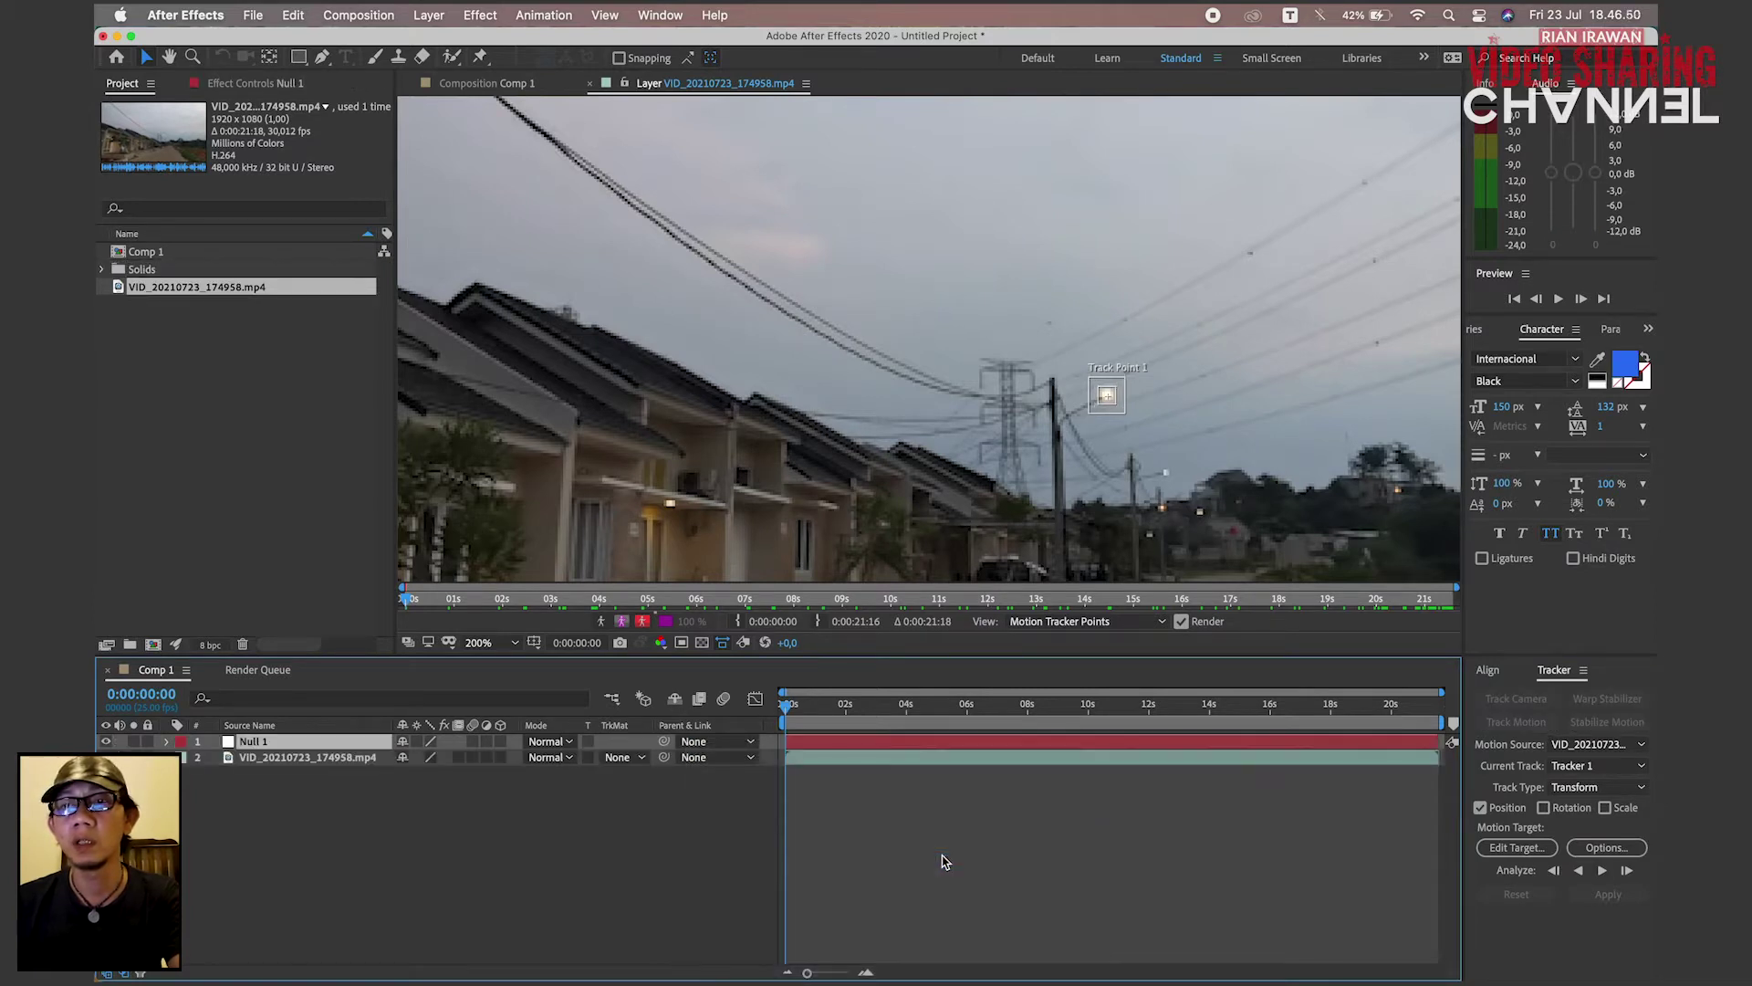
- Set Null 1 as the motion target of the video's tracker
click(1106, 394)
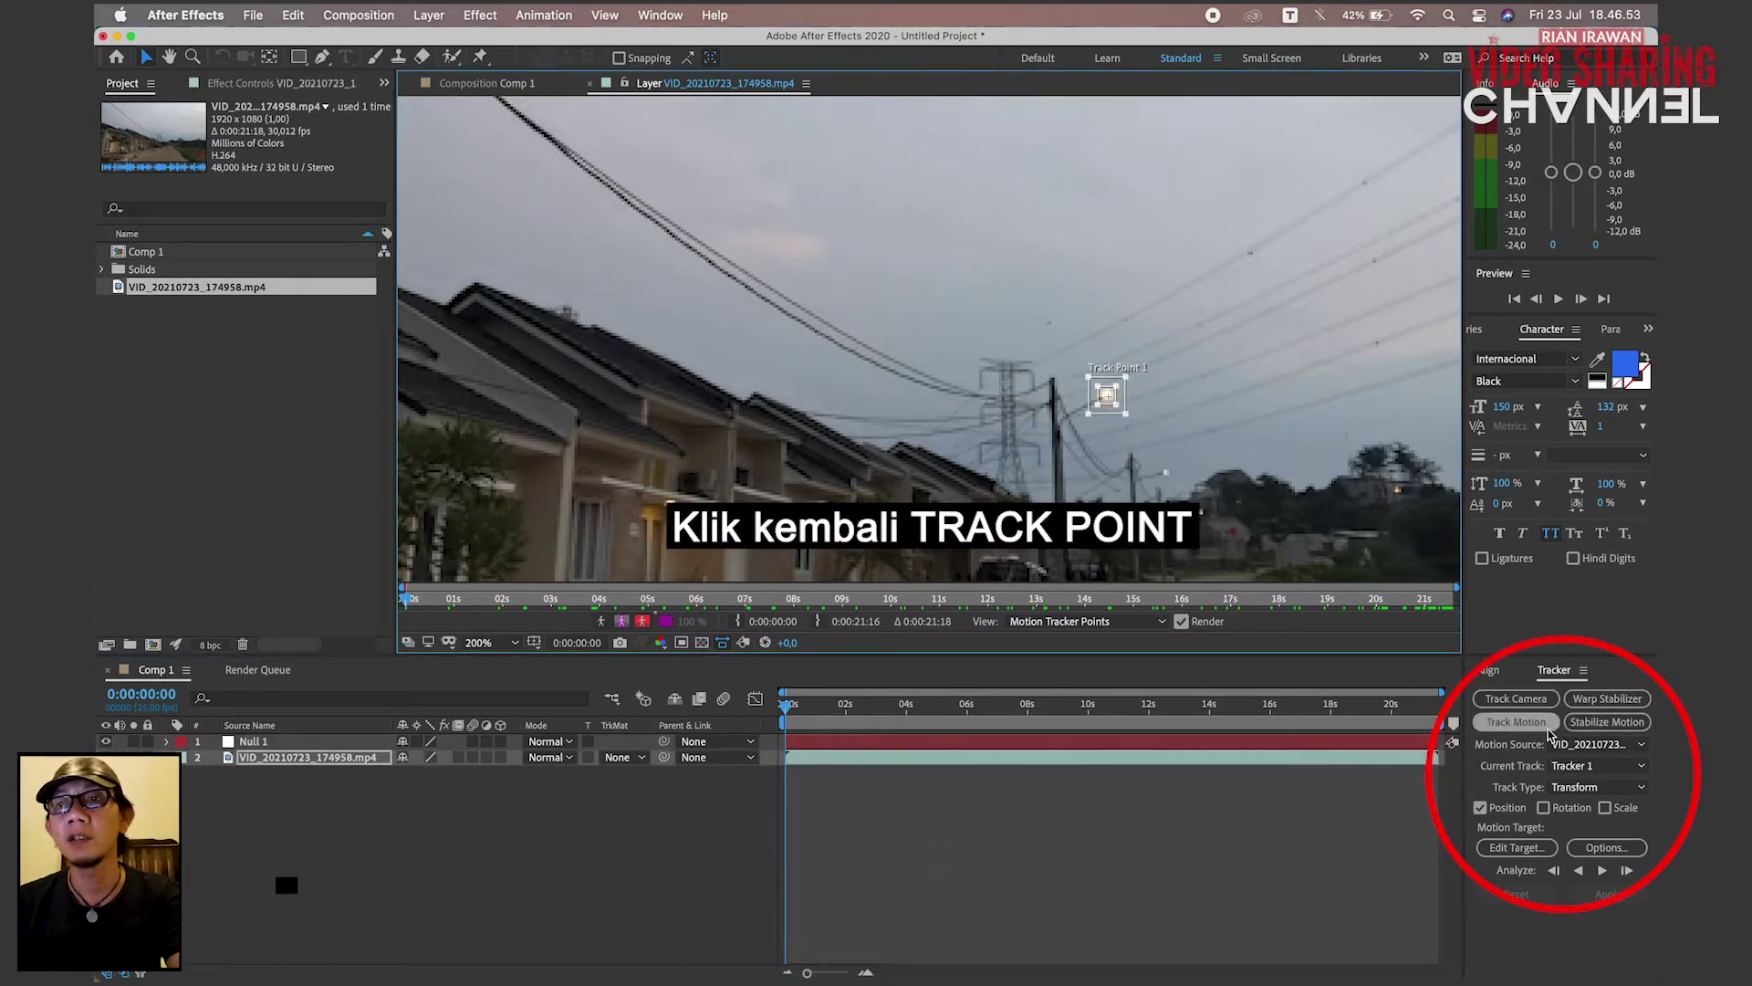
click(1521, 855)
click(311, 191)
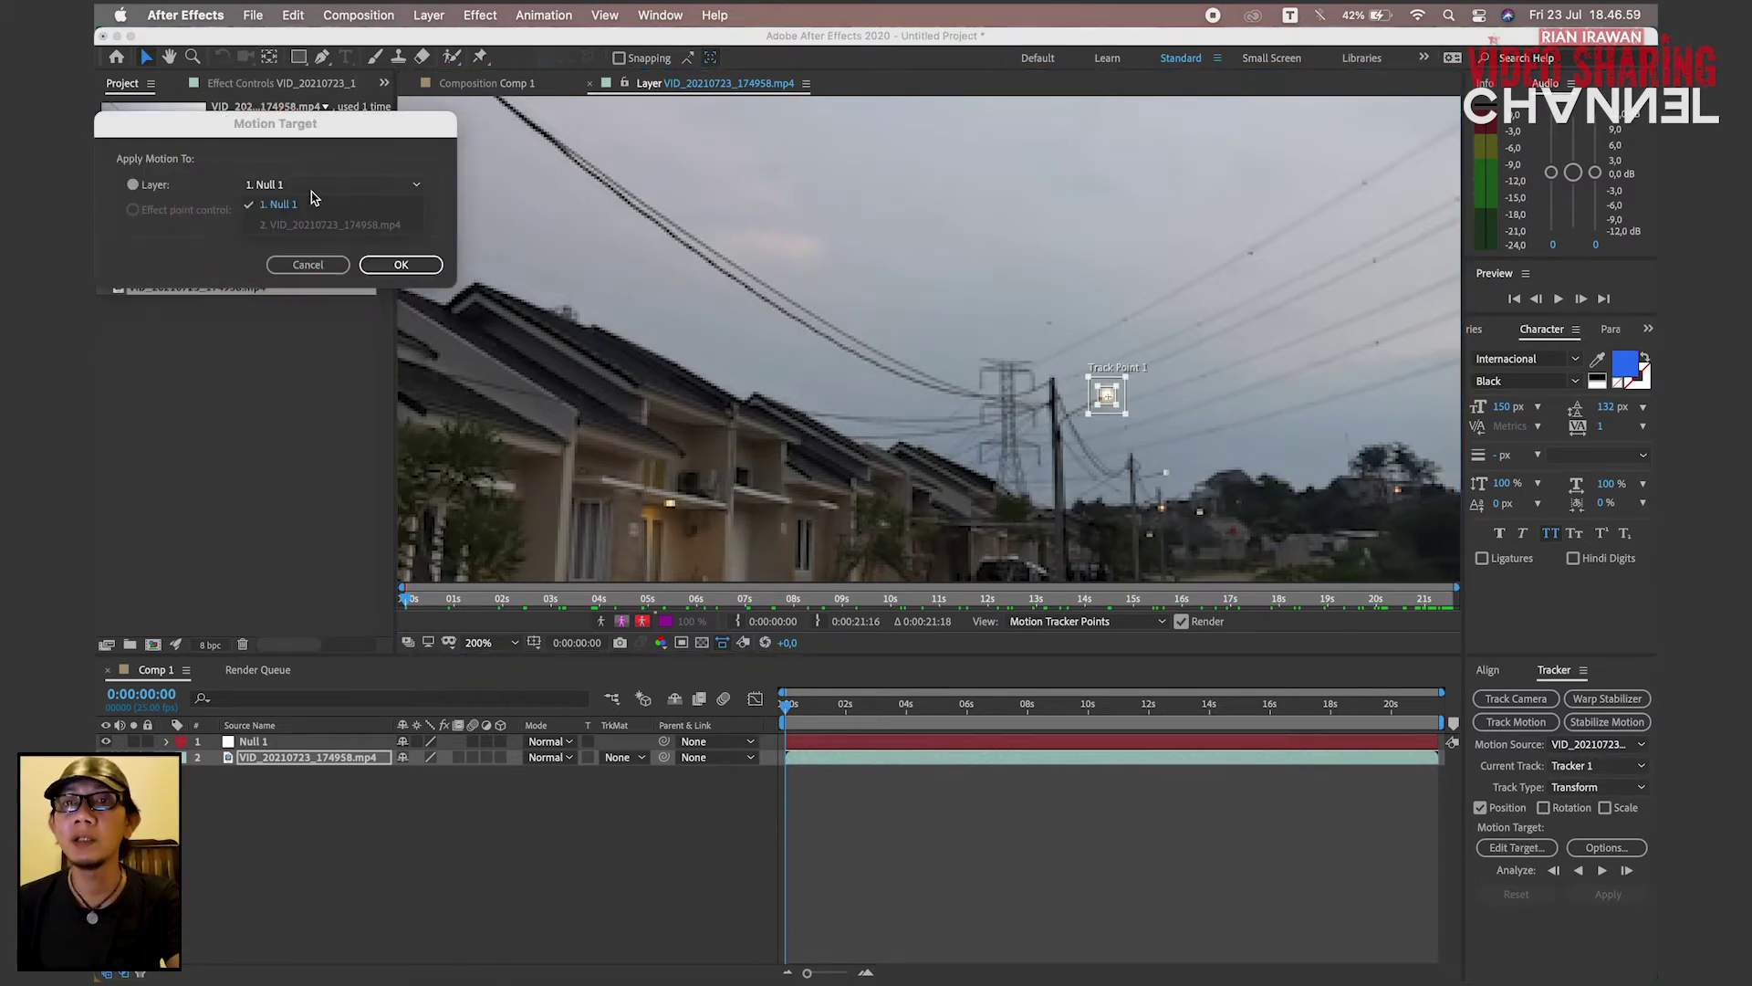
click(290, 207)
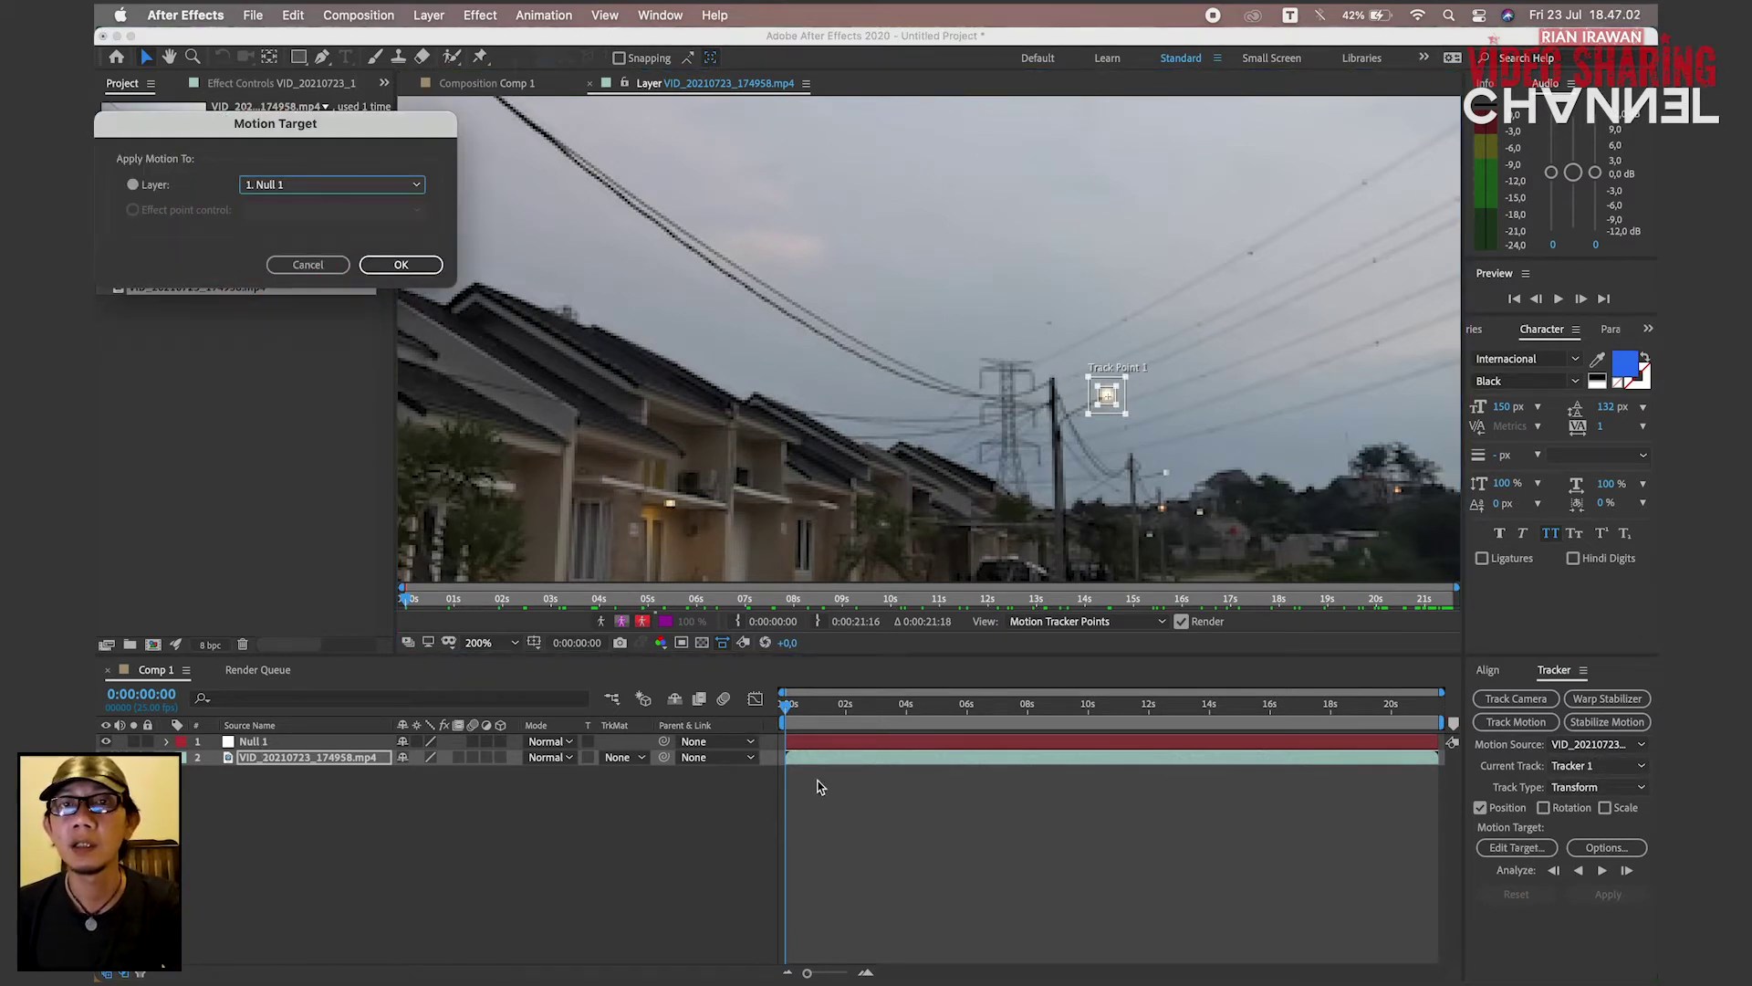
click(401, 265)
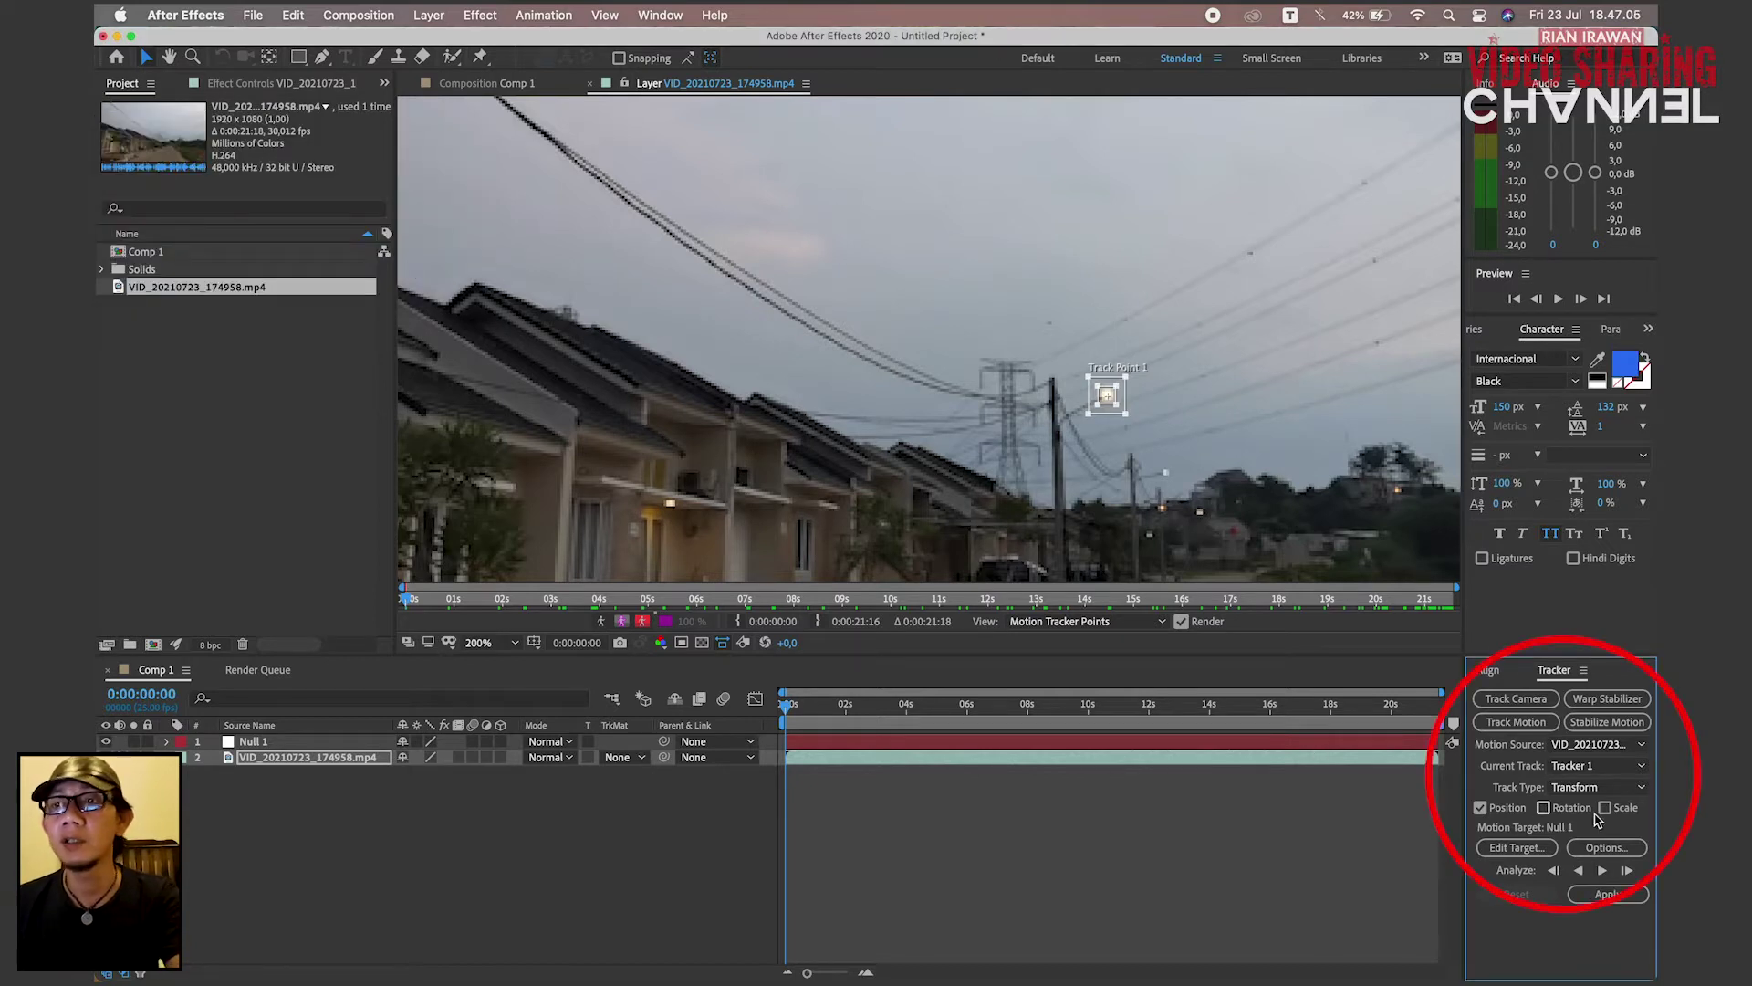
- Confirm the motion tracker options with the Built-in plug-in and the Luminance channel
click(1610, 852)
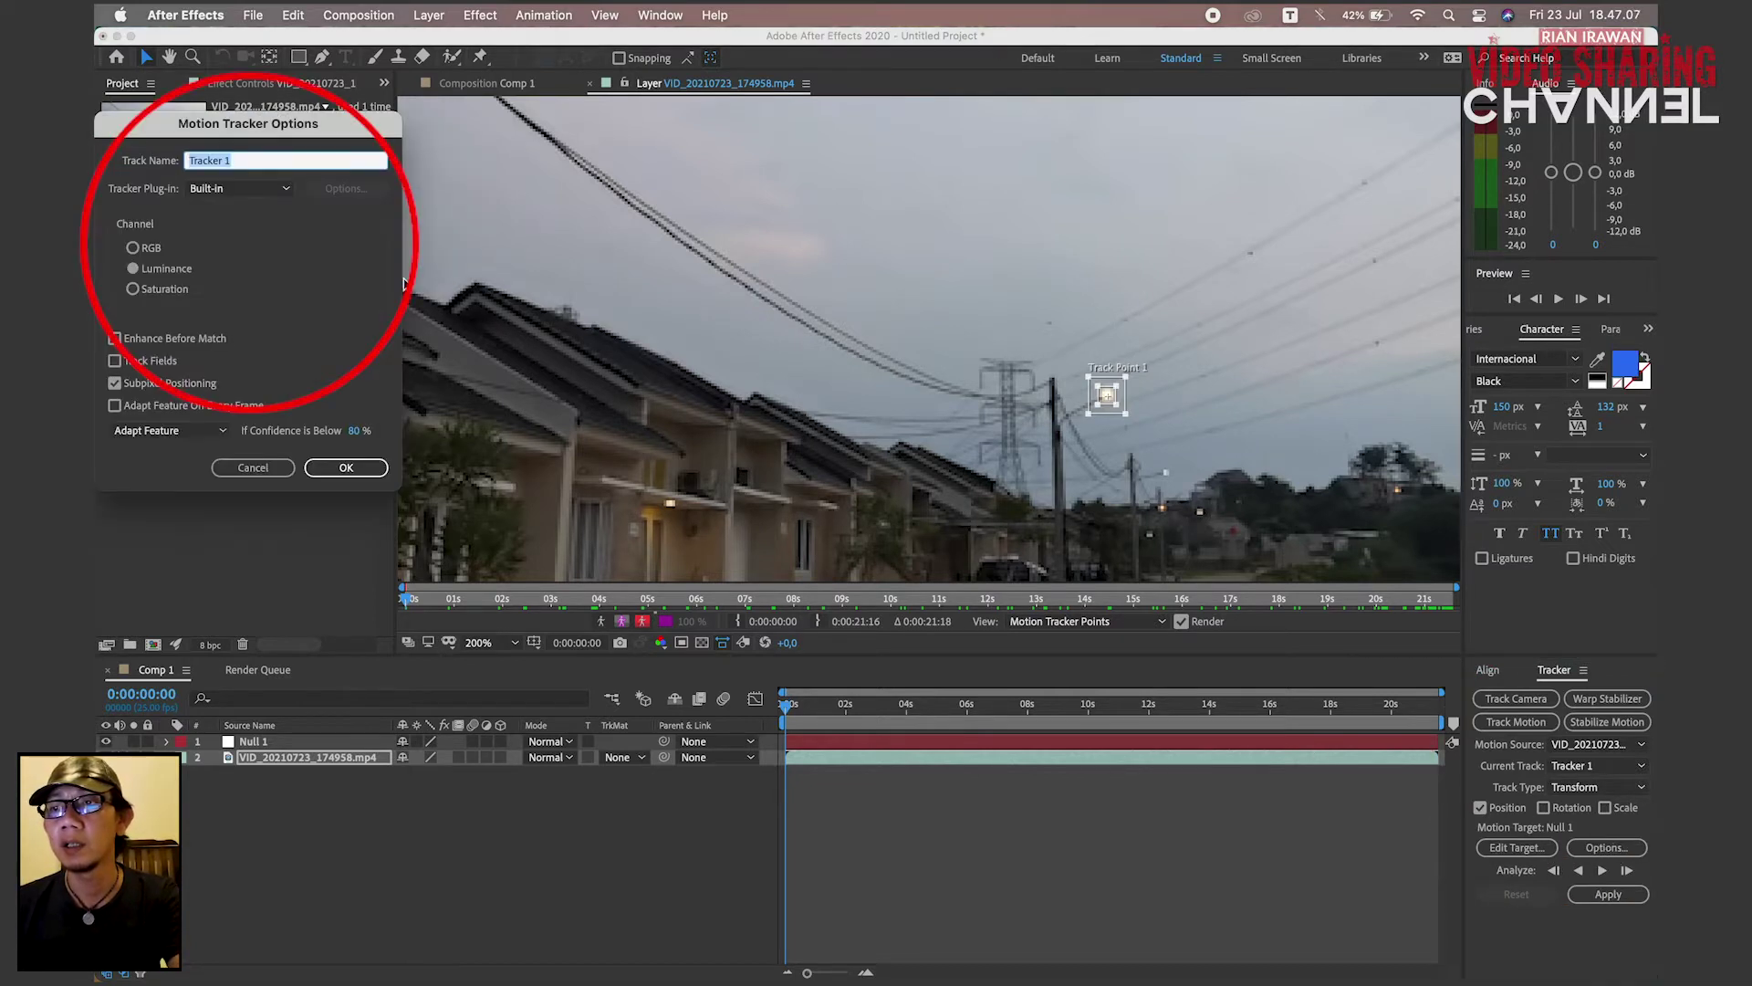
click(244, 189)
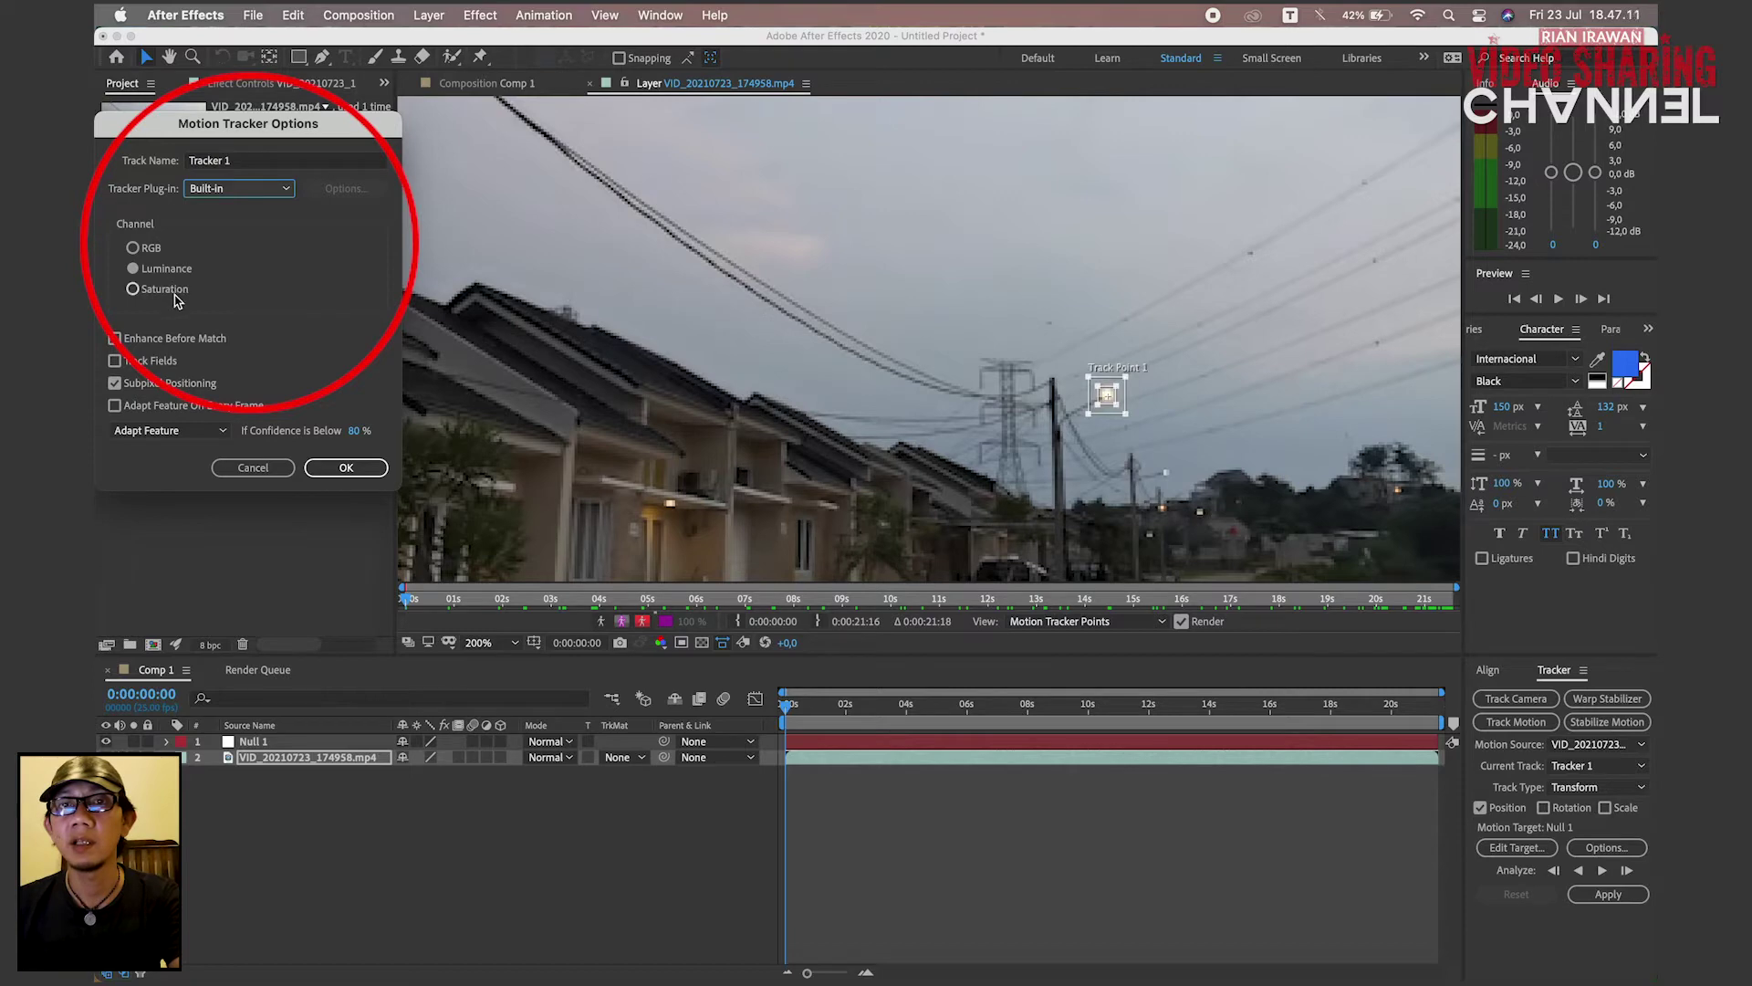
click(323, 468)
- Analyze the track point's motion forward through the whole clip
key(comma)
key(comma)
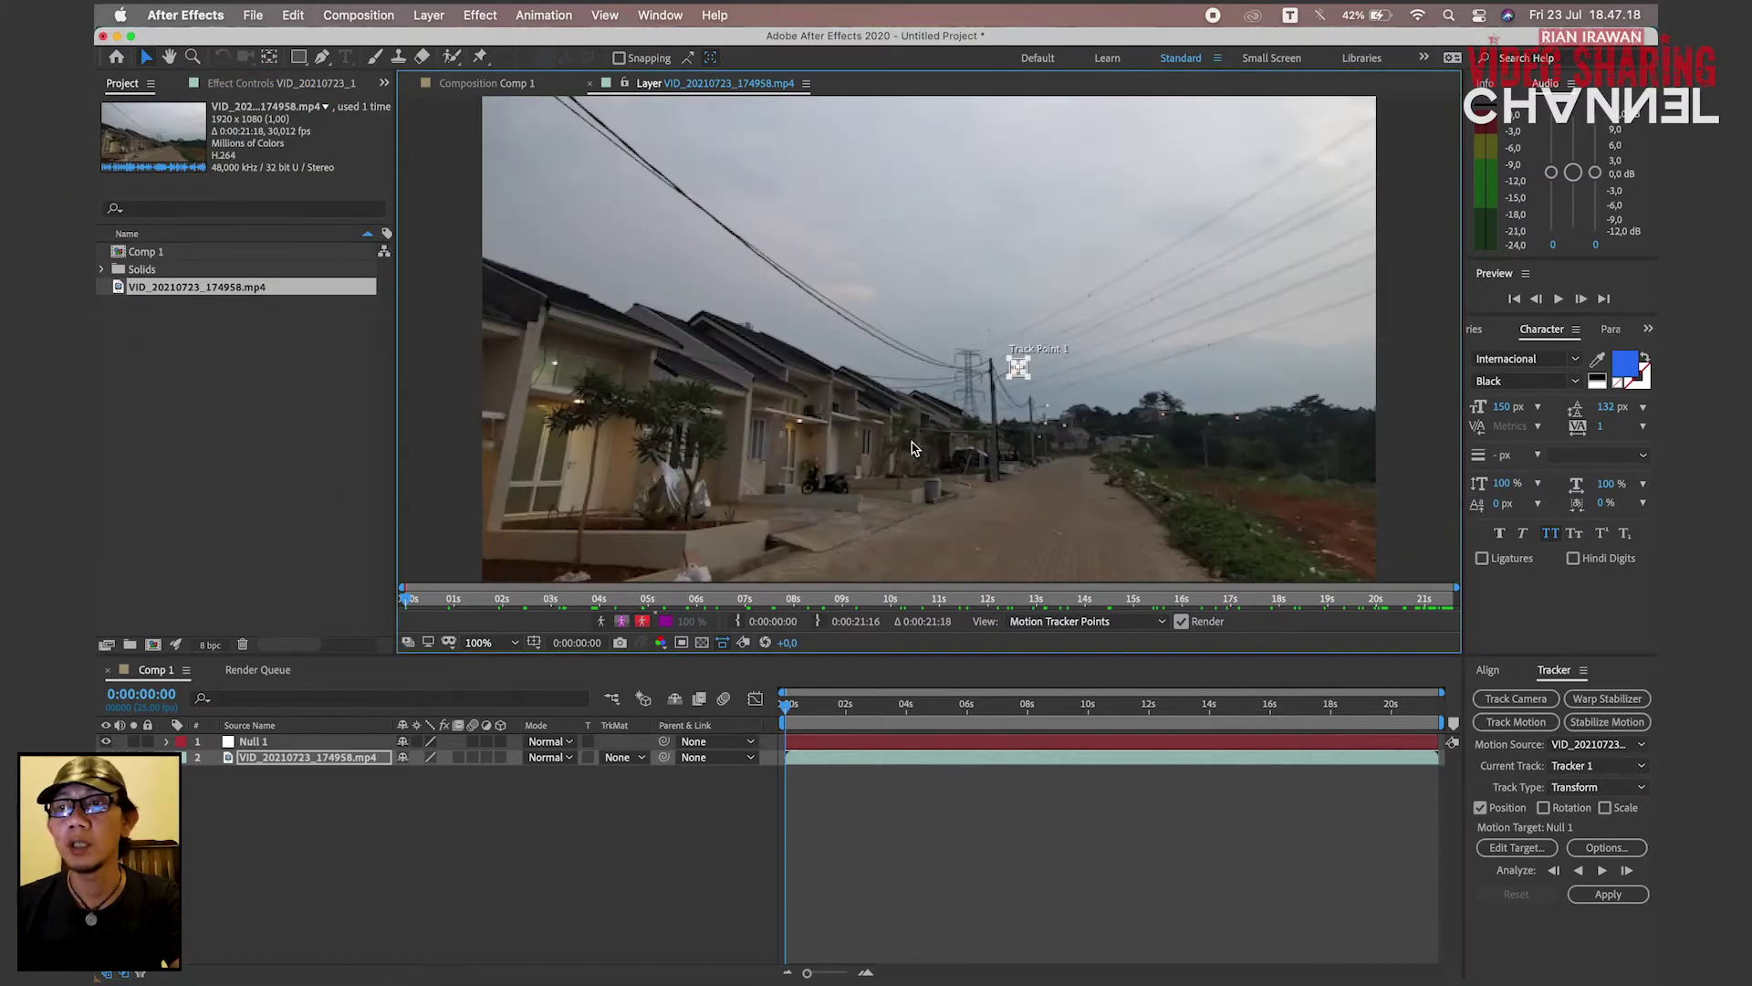
key(period)
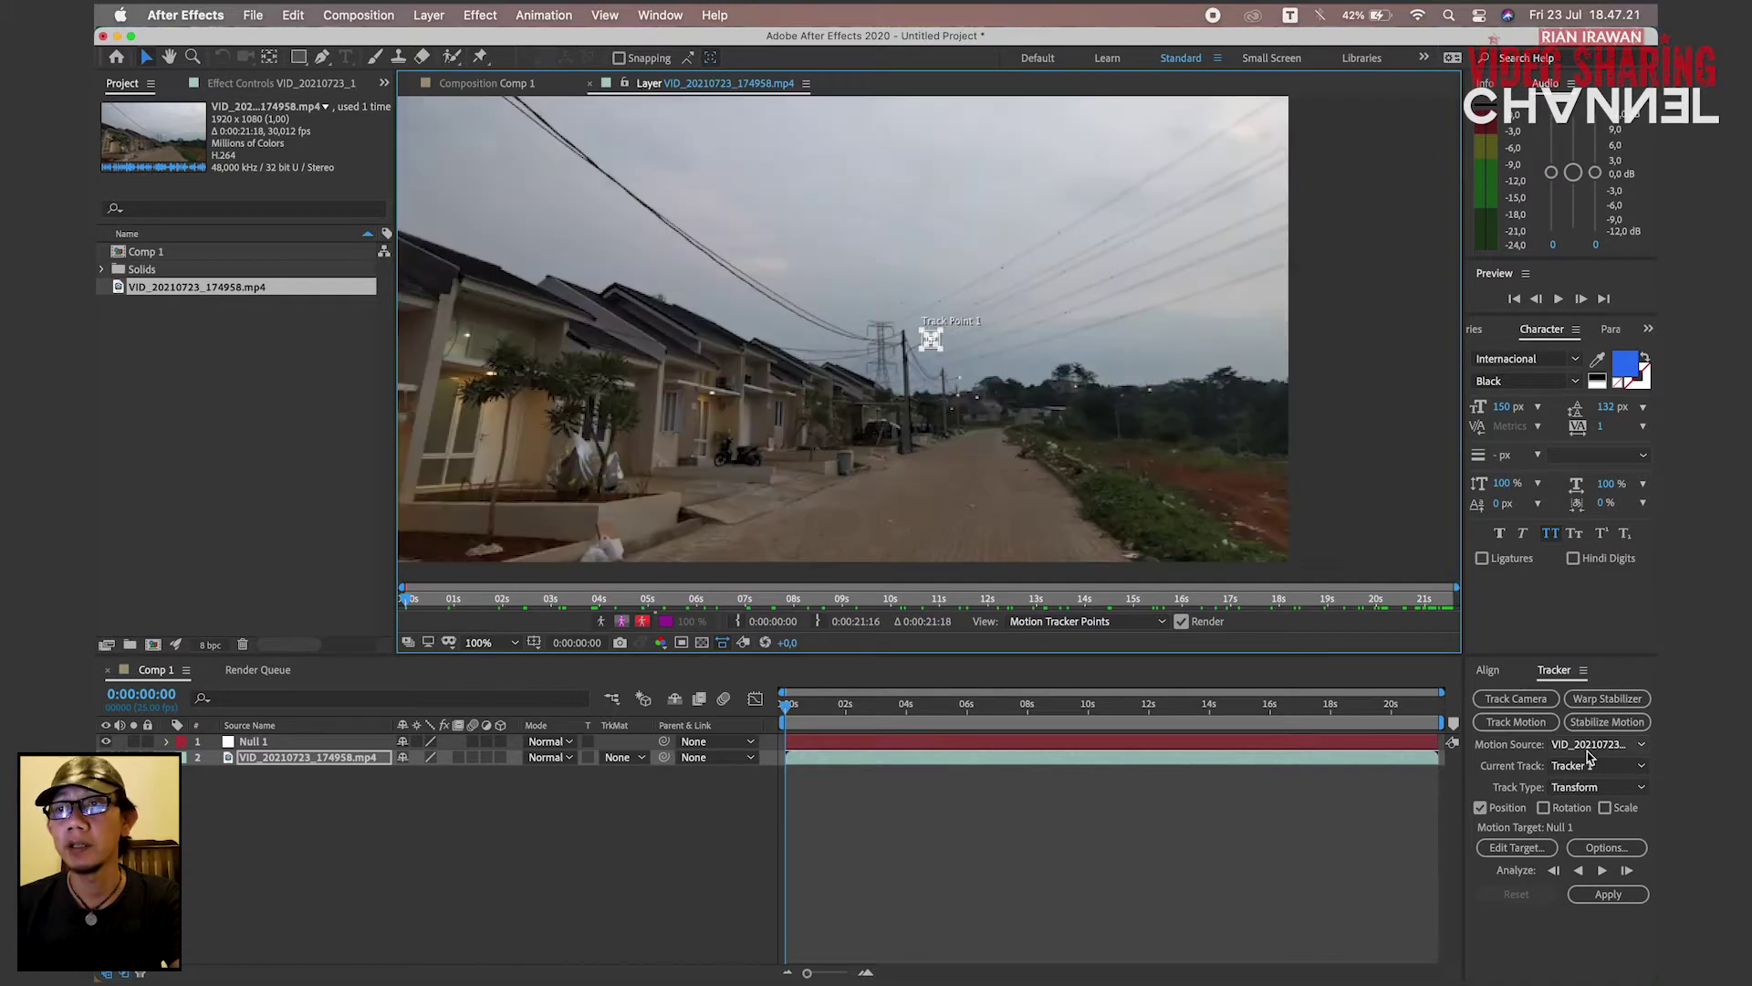
click(1608, 895)
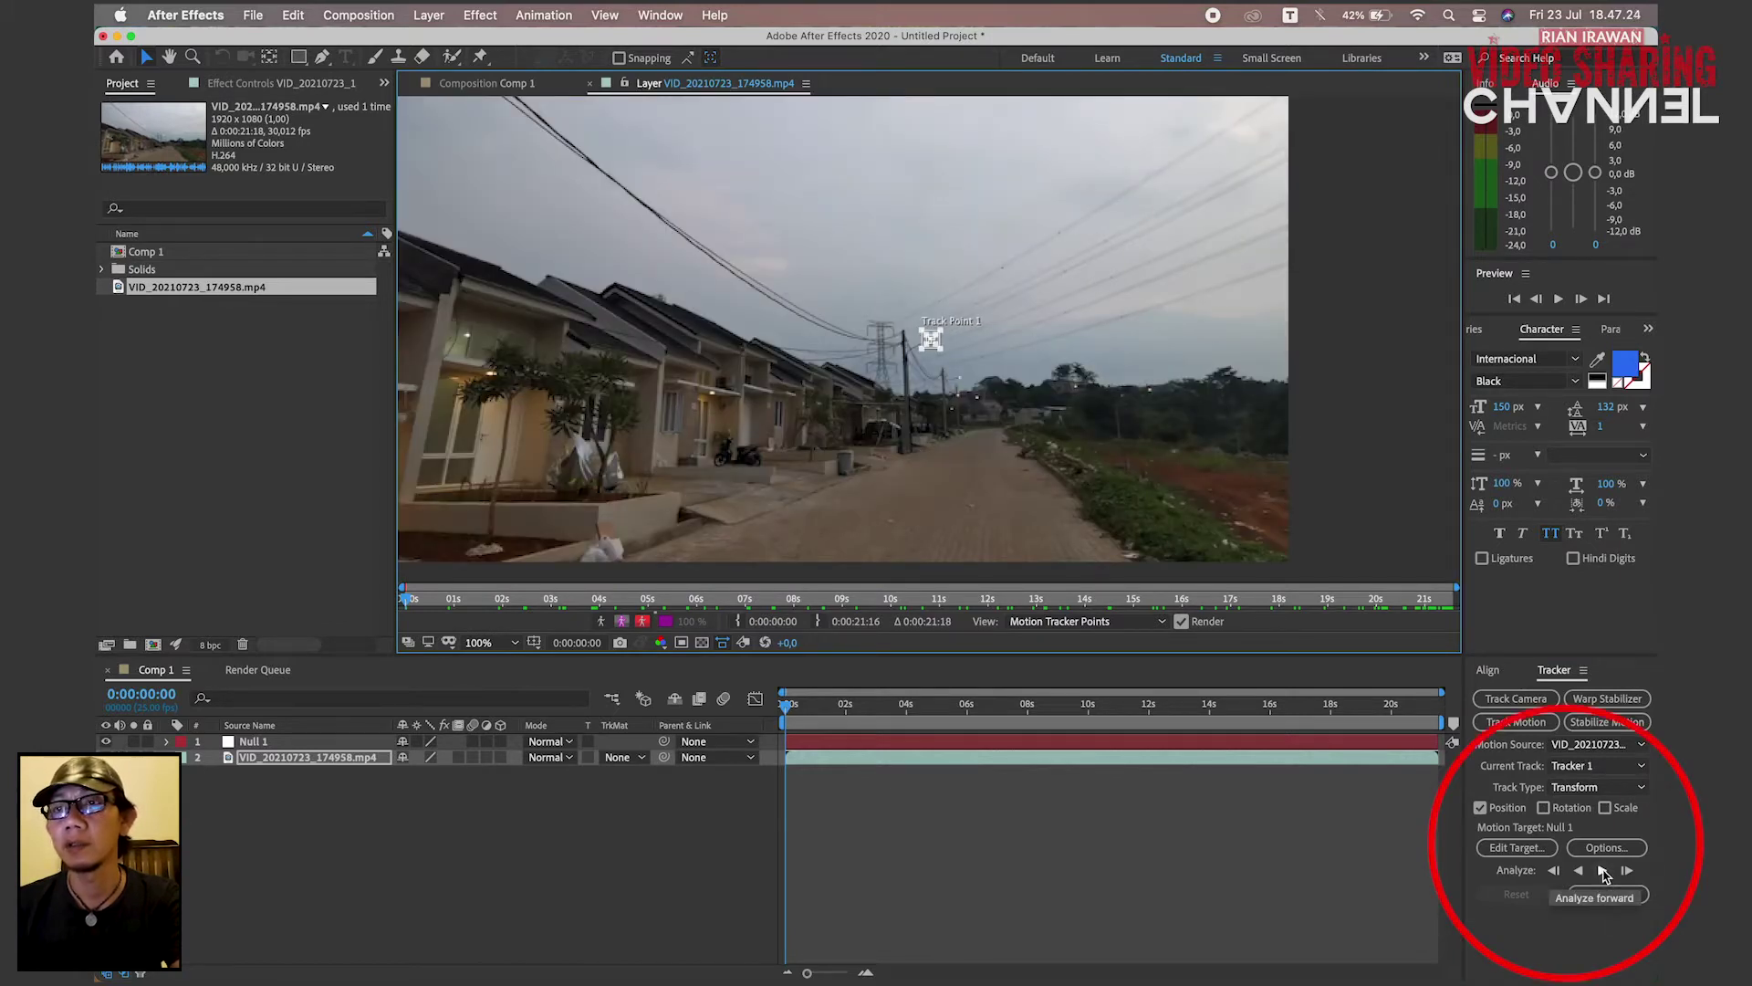
click(1603, 871)
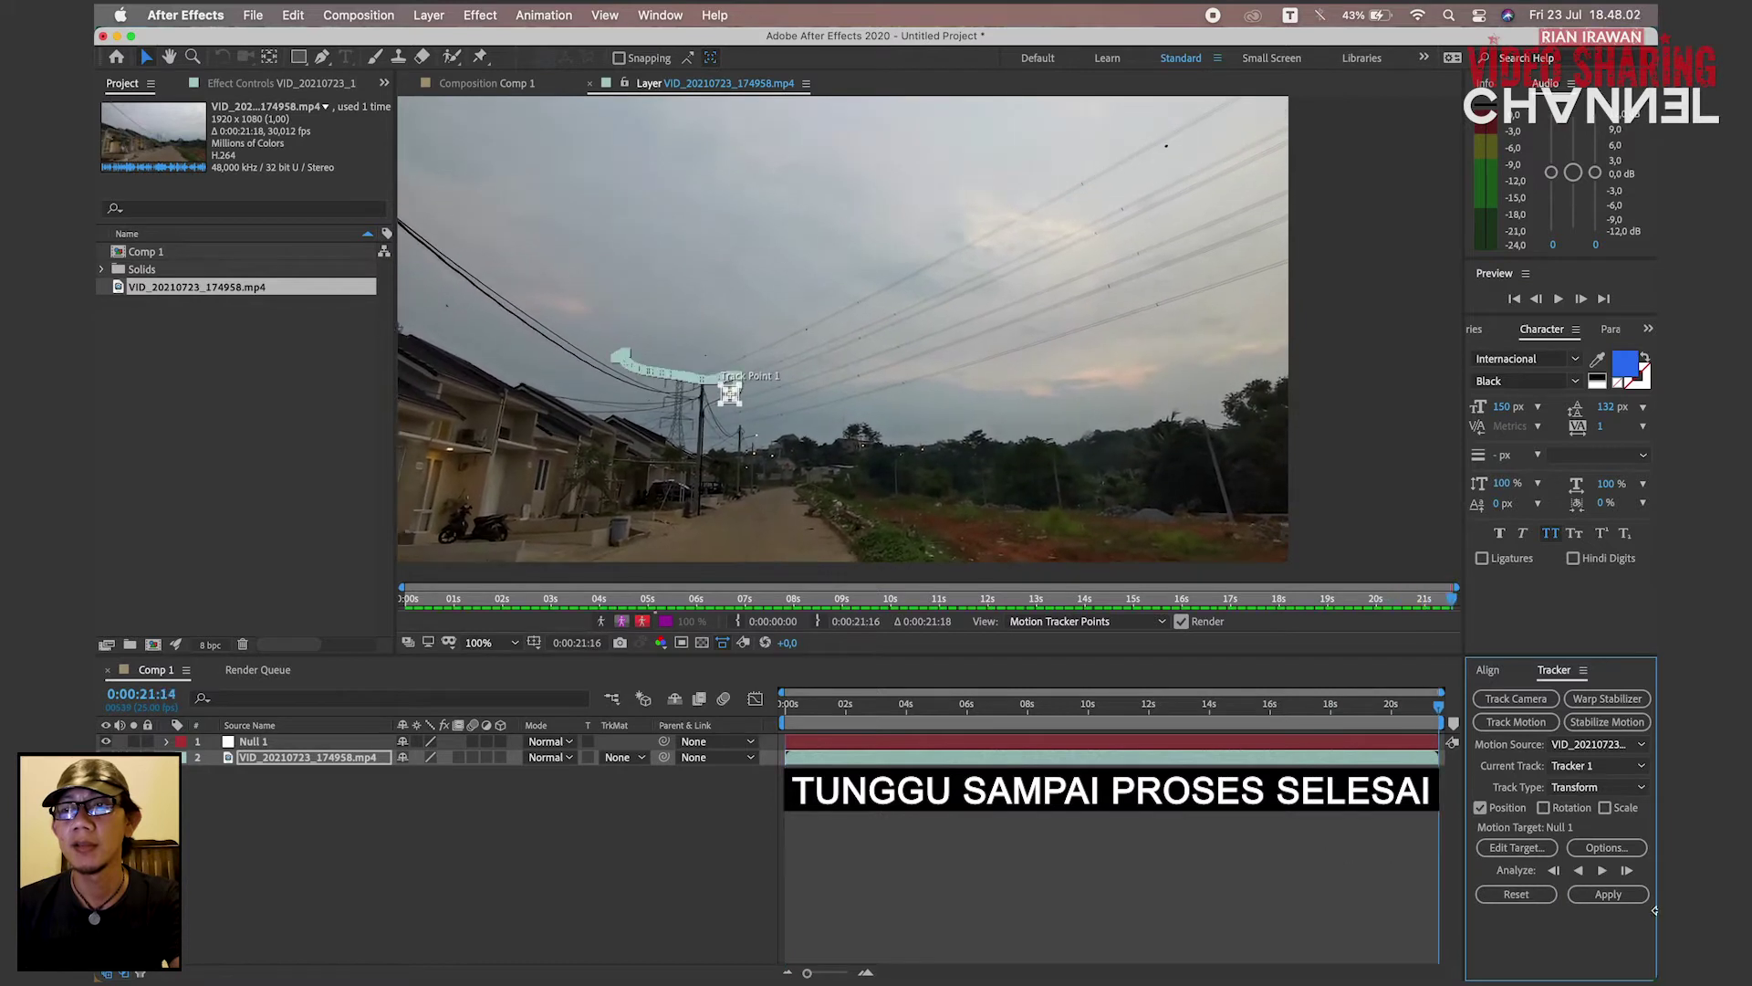
- Apply the tracking data to Null 1 in X and Y, and collapse the video layer's properties with the playhead at 0:00:04:19
click(1621, 897)
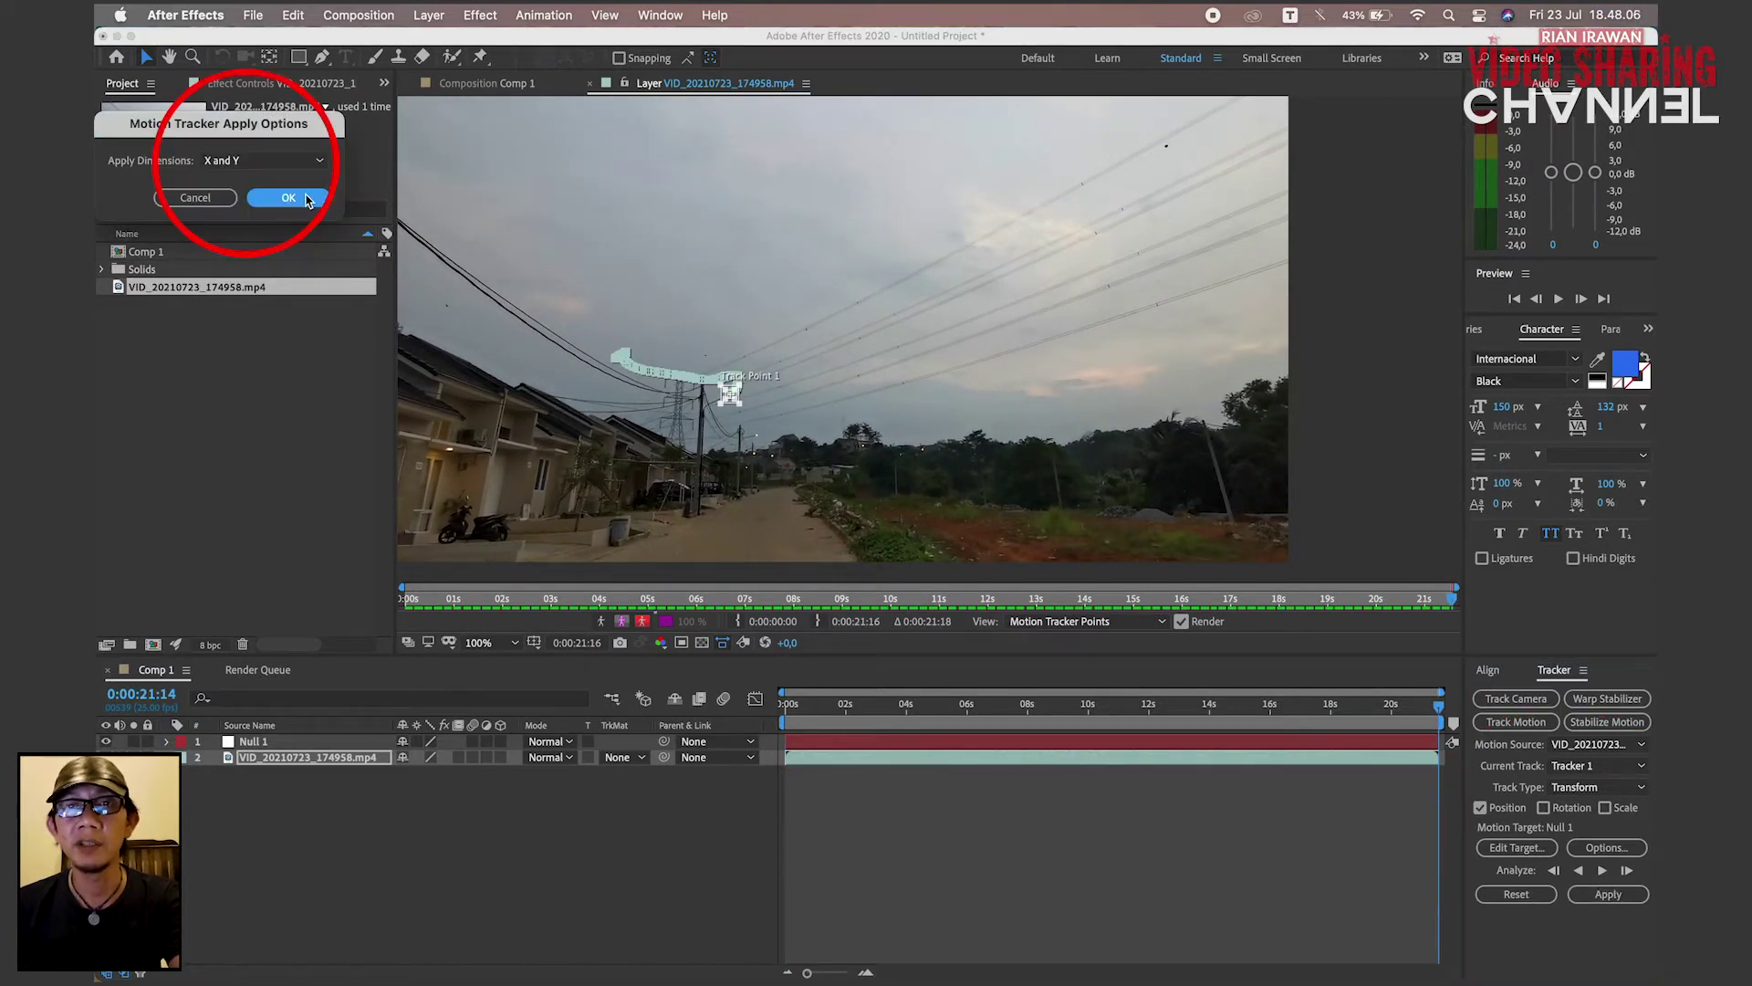
click(288, 198)
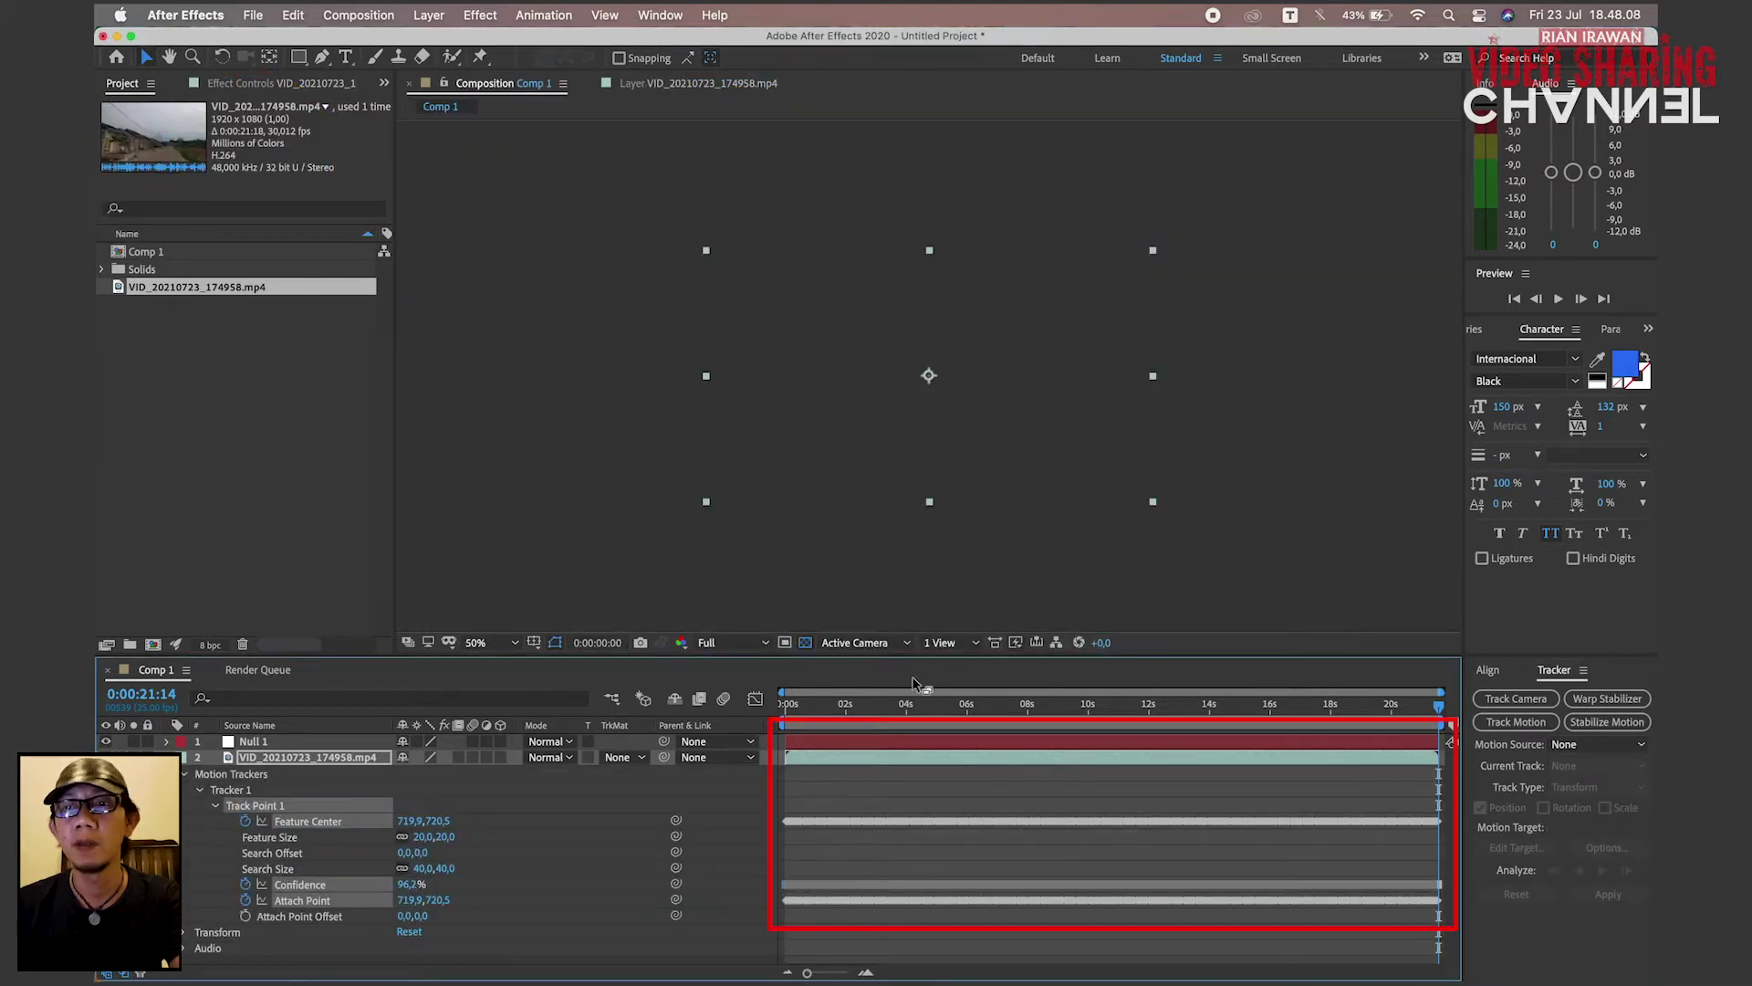
click(931, 708)
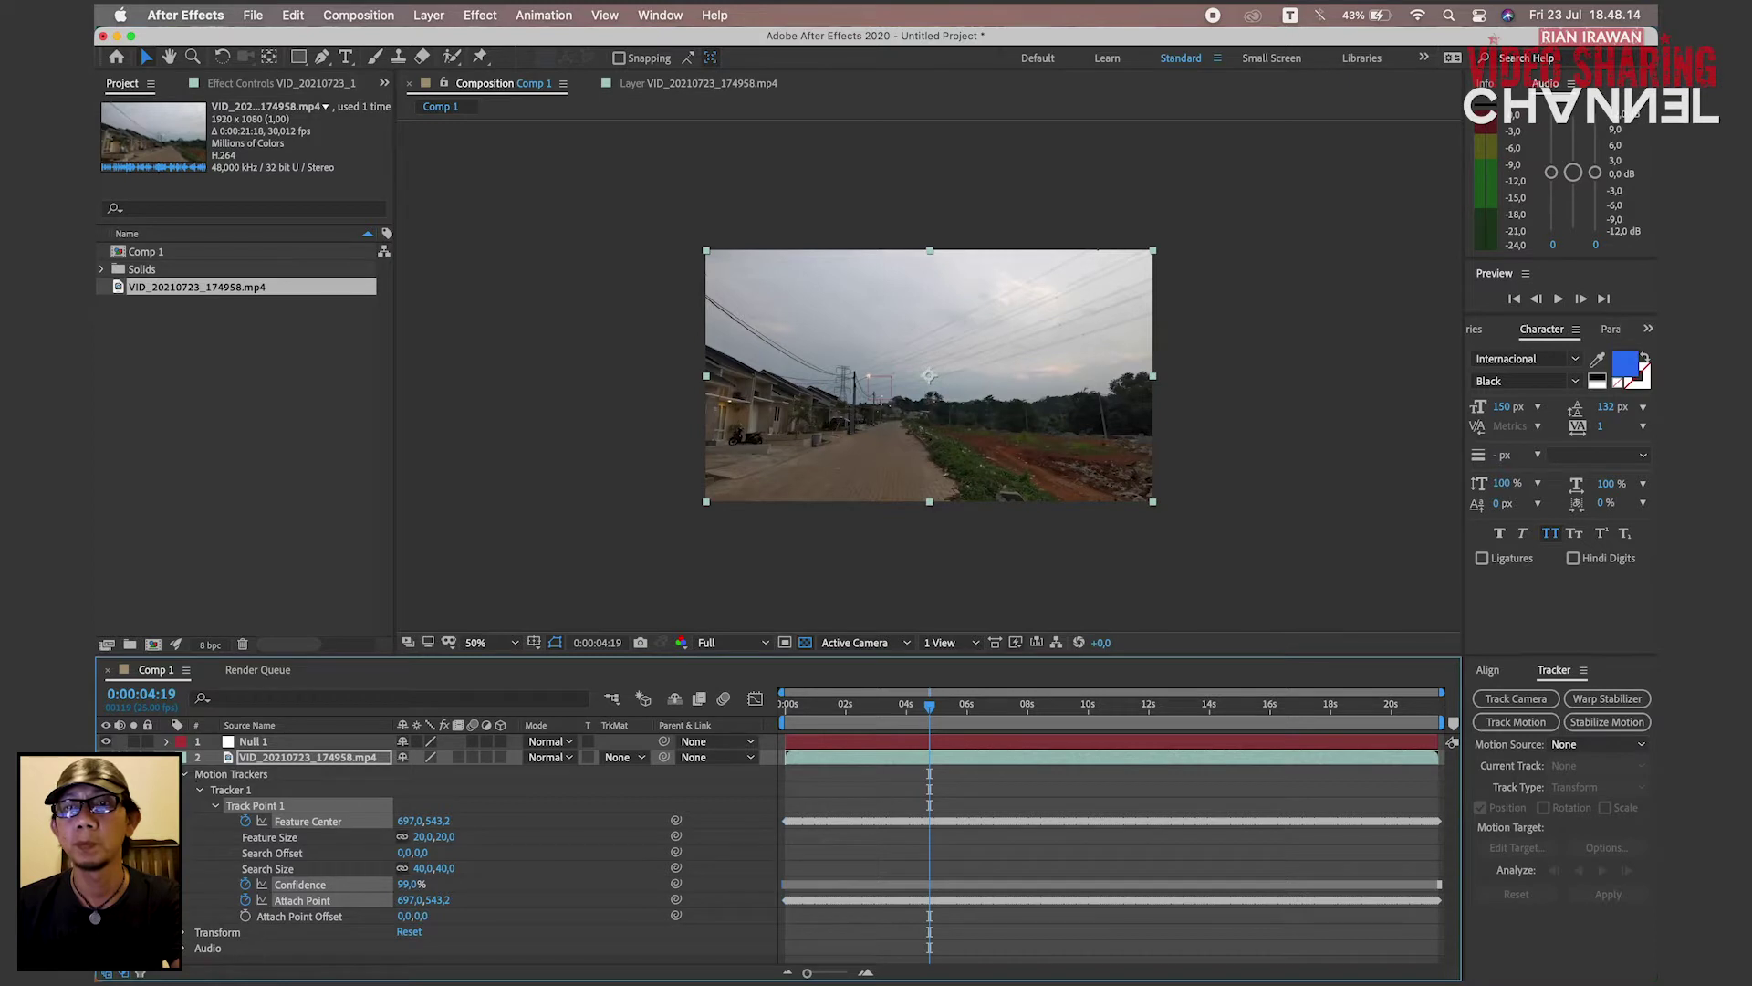
click(166, 757)
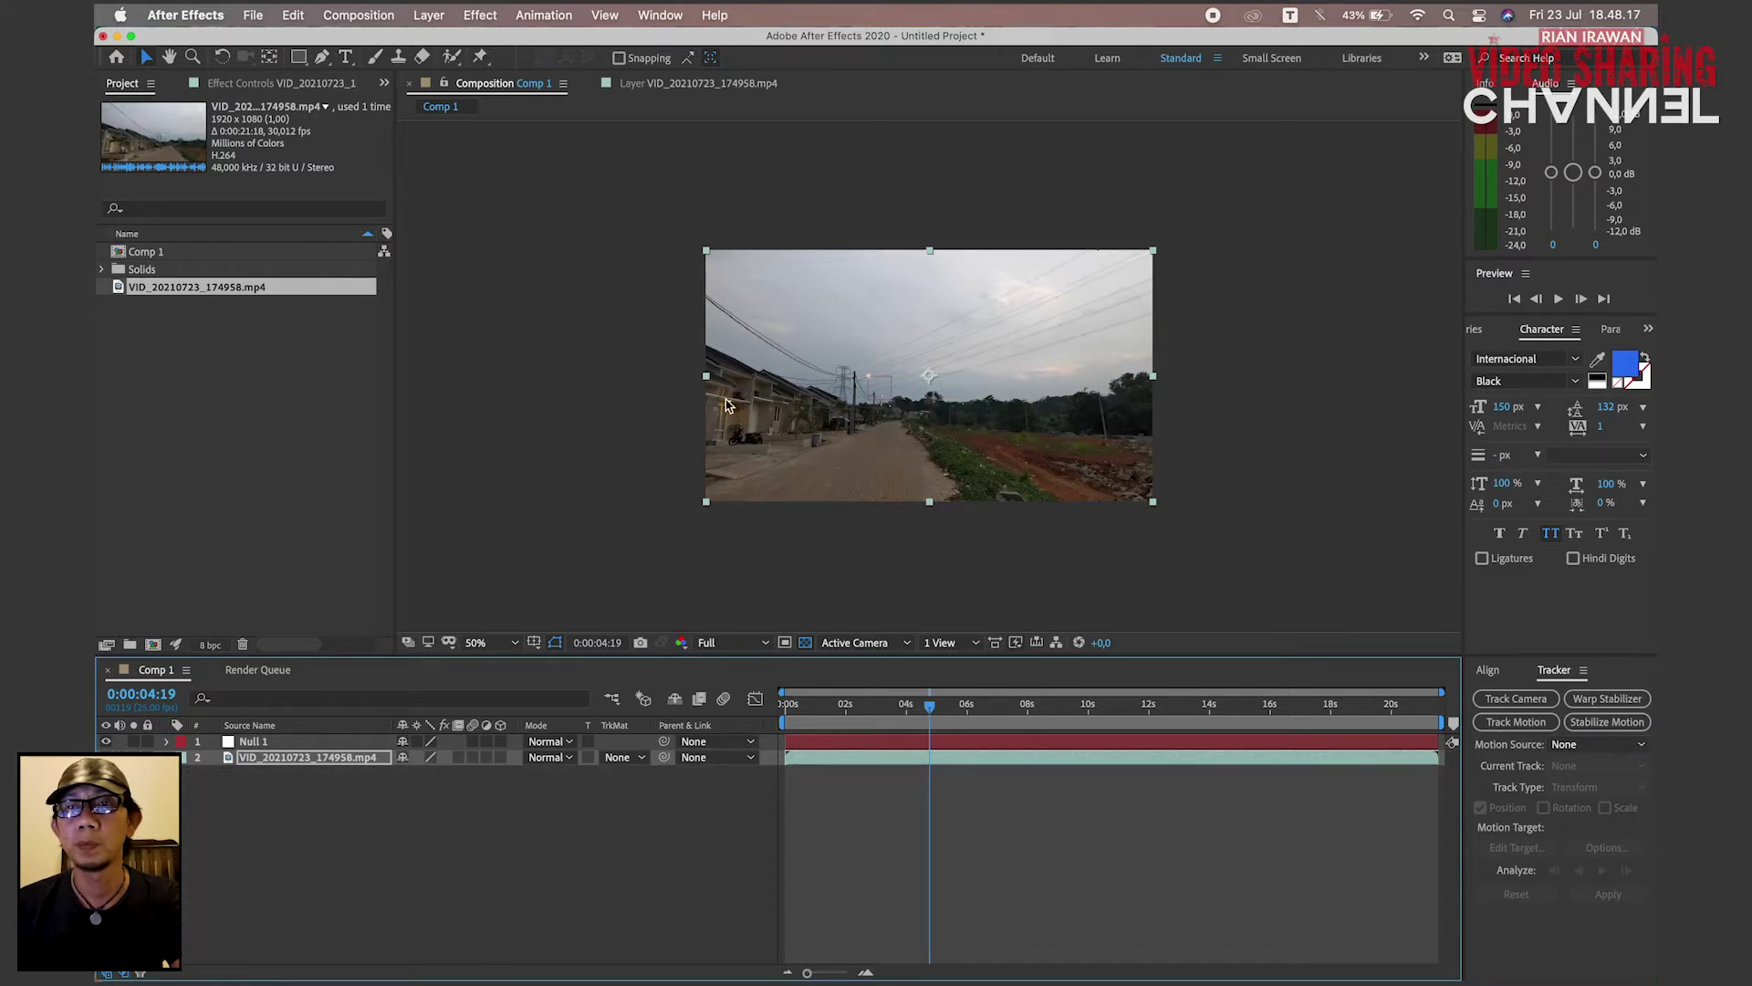
- Save the project as UFO Project.aep in a new folder named UFO on the Desktop
click(255, 16)
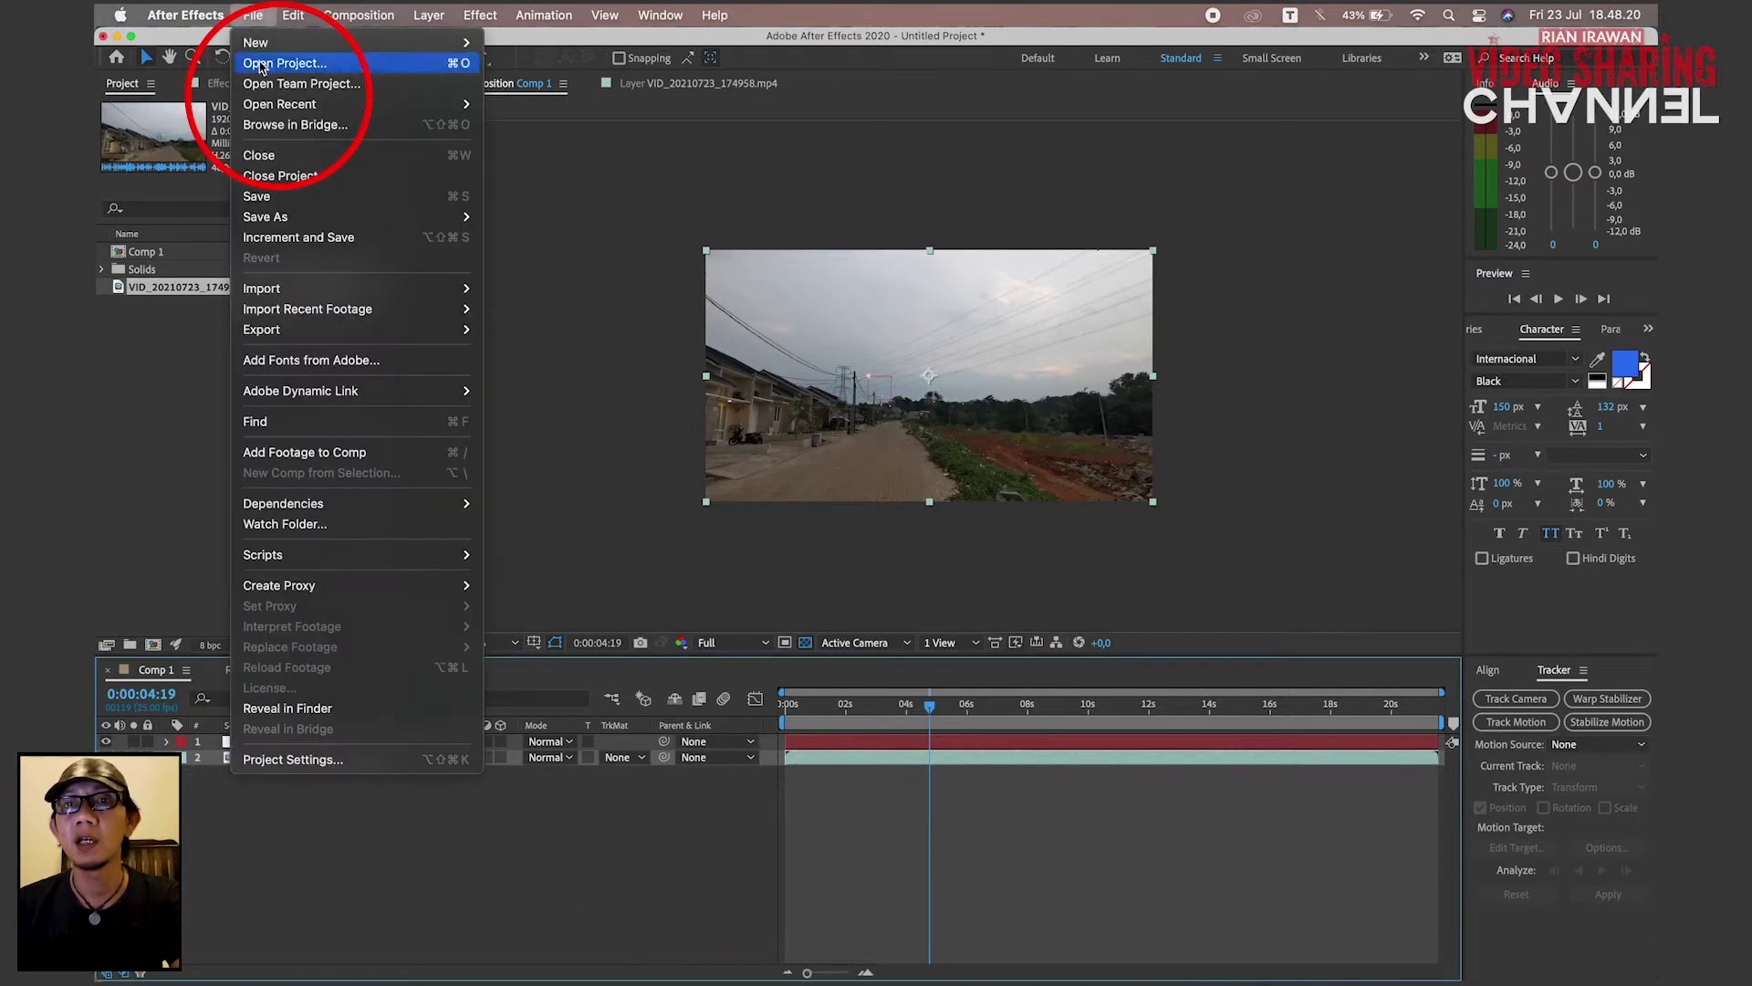
click(256, 197)
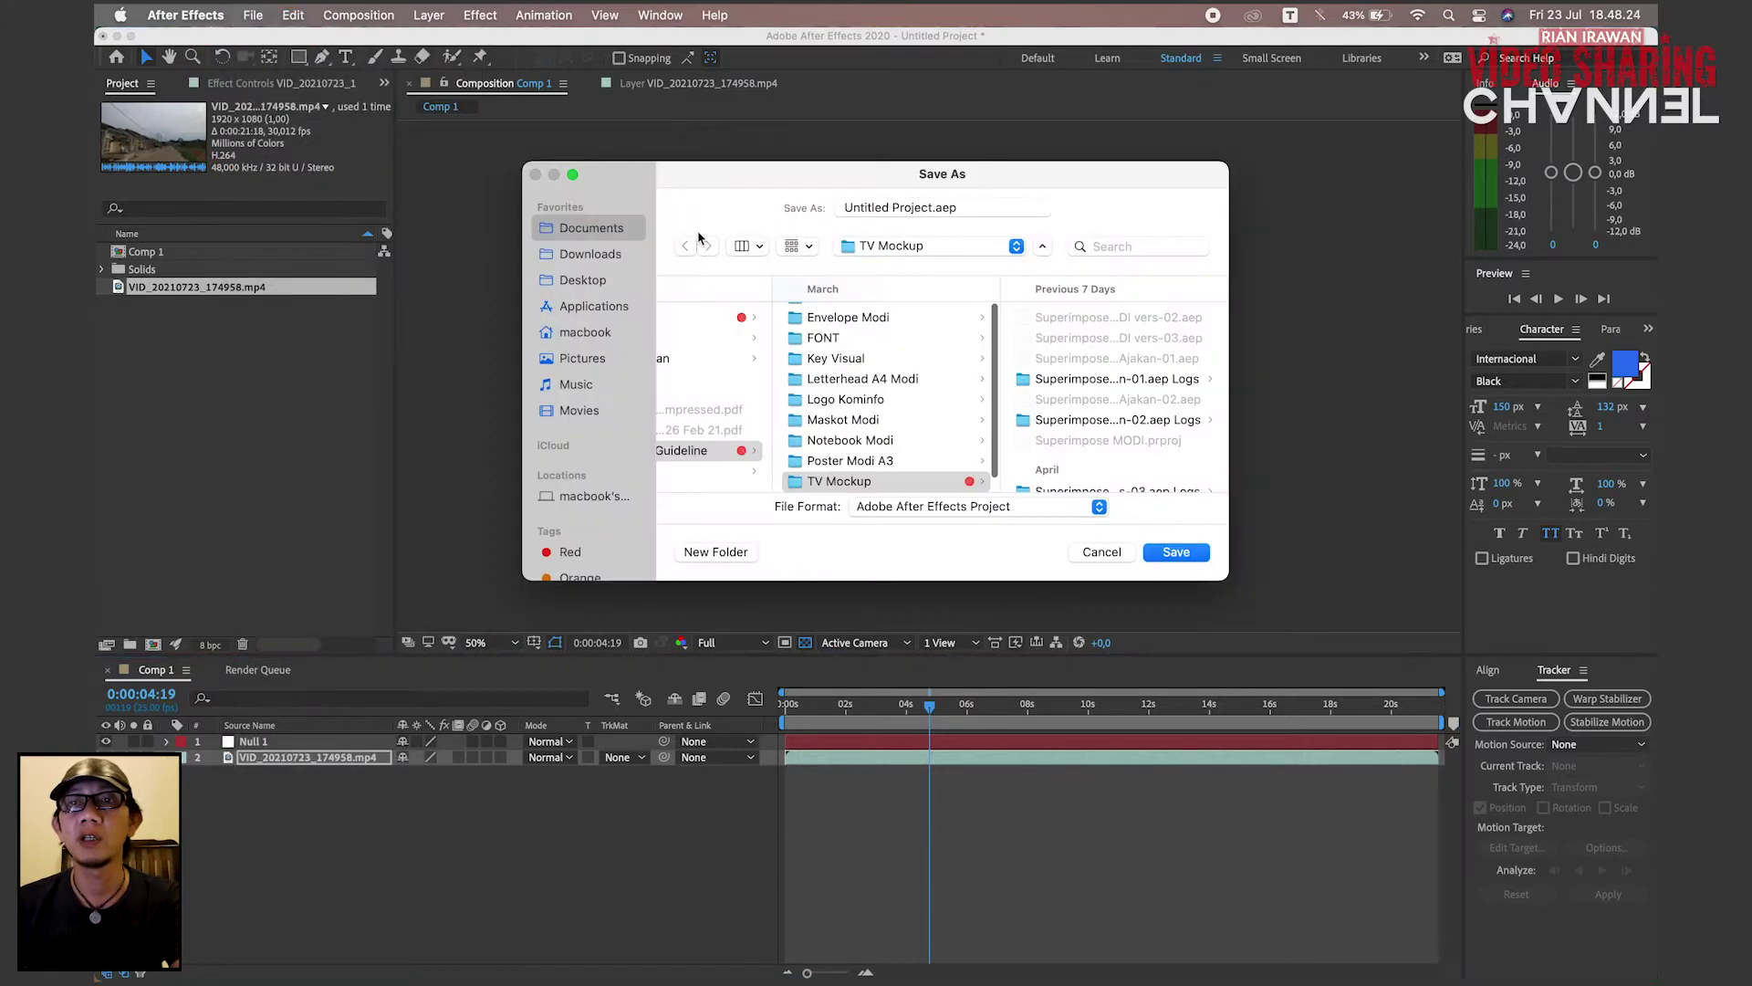
click(584, 281)
click(736, 552)
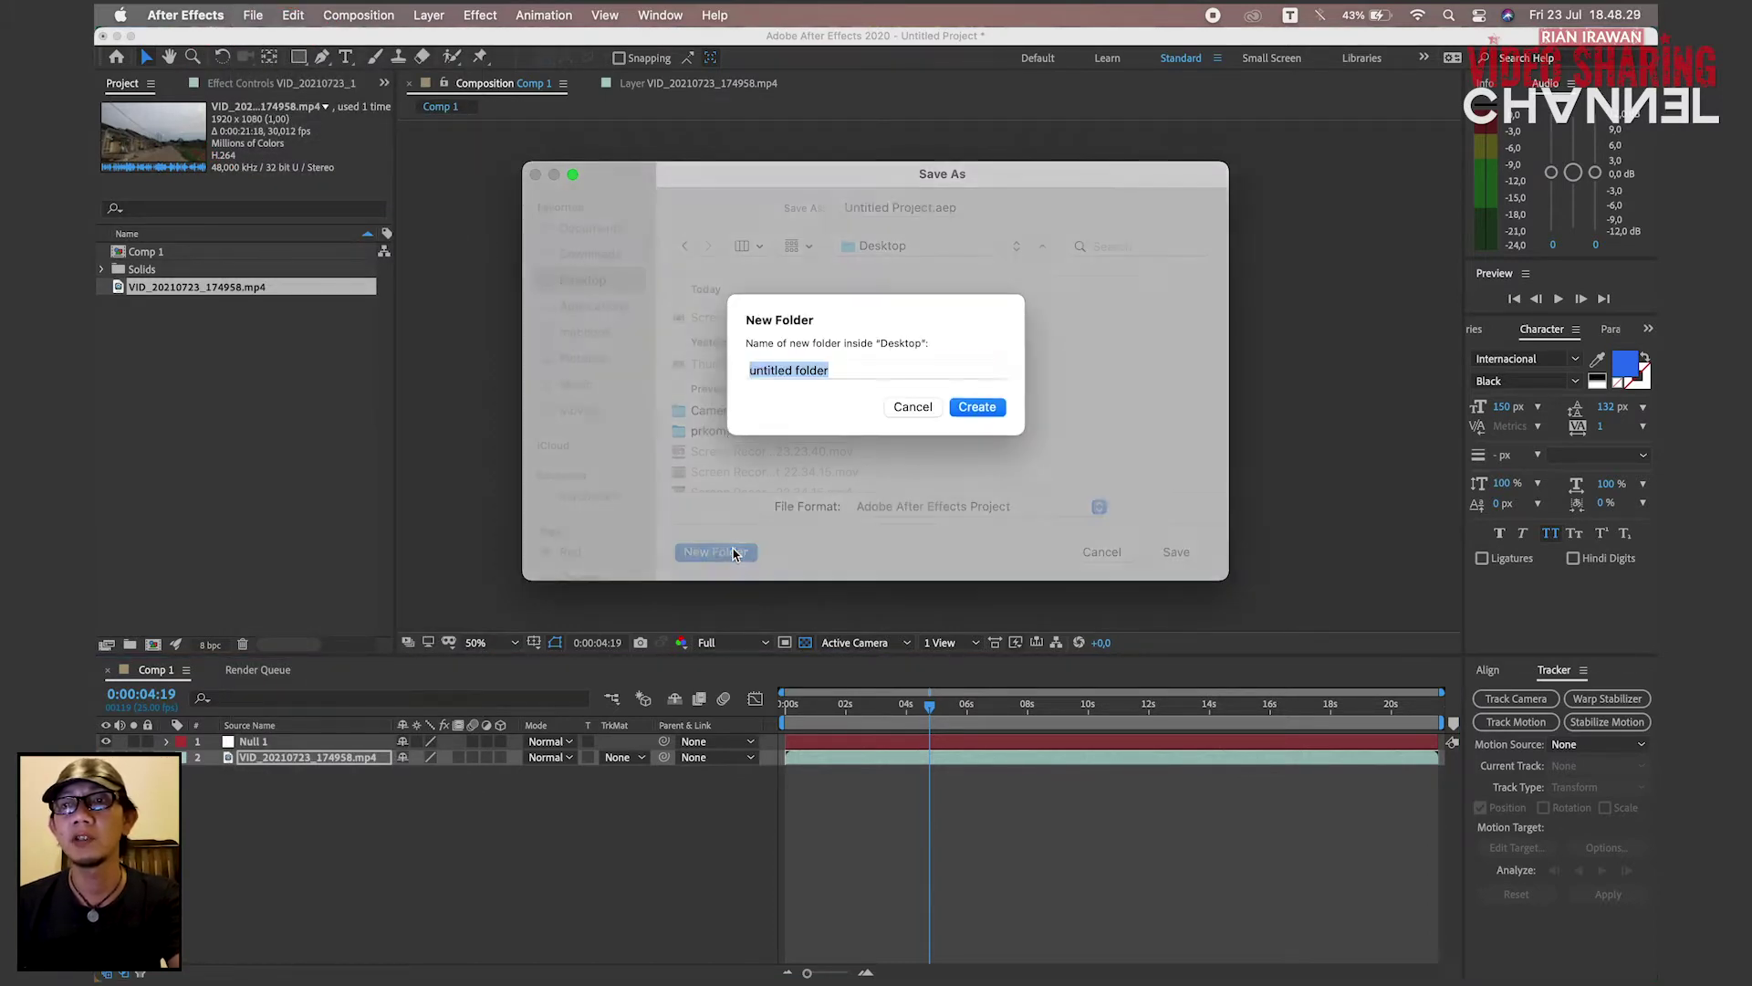
click(977, 414)
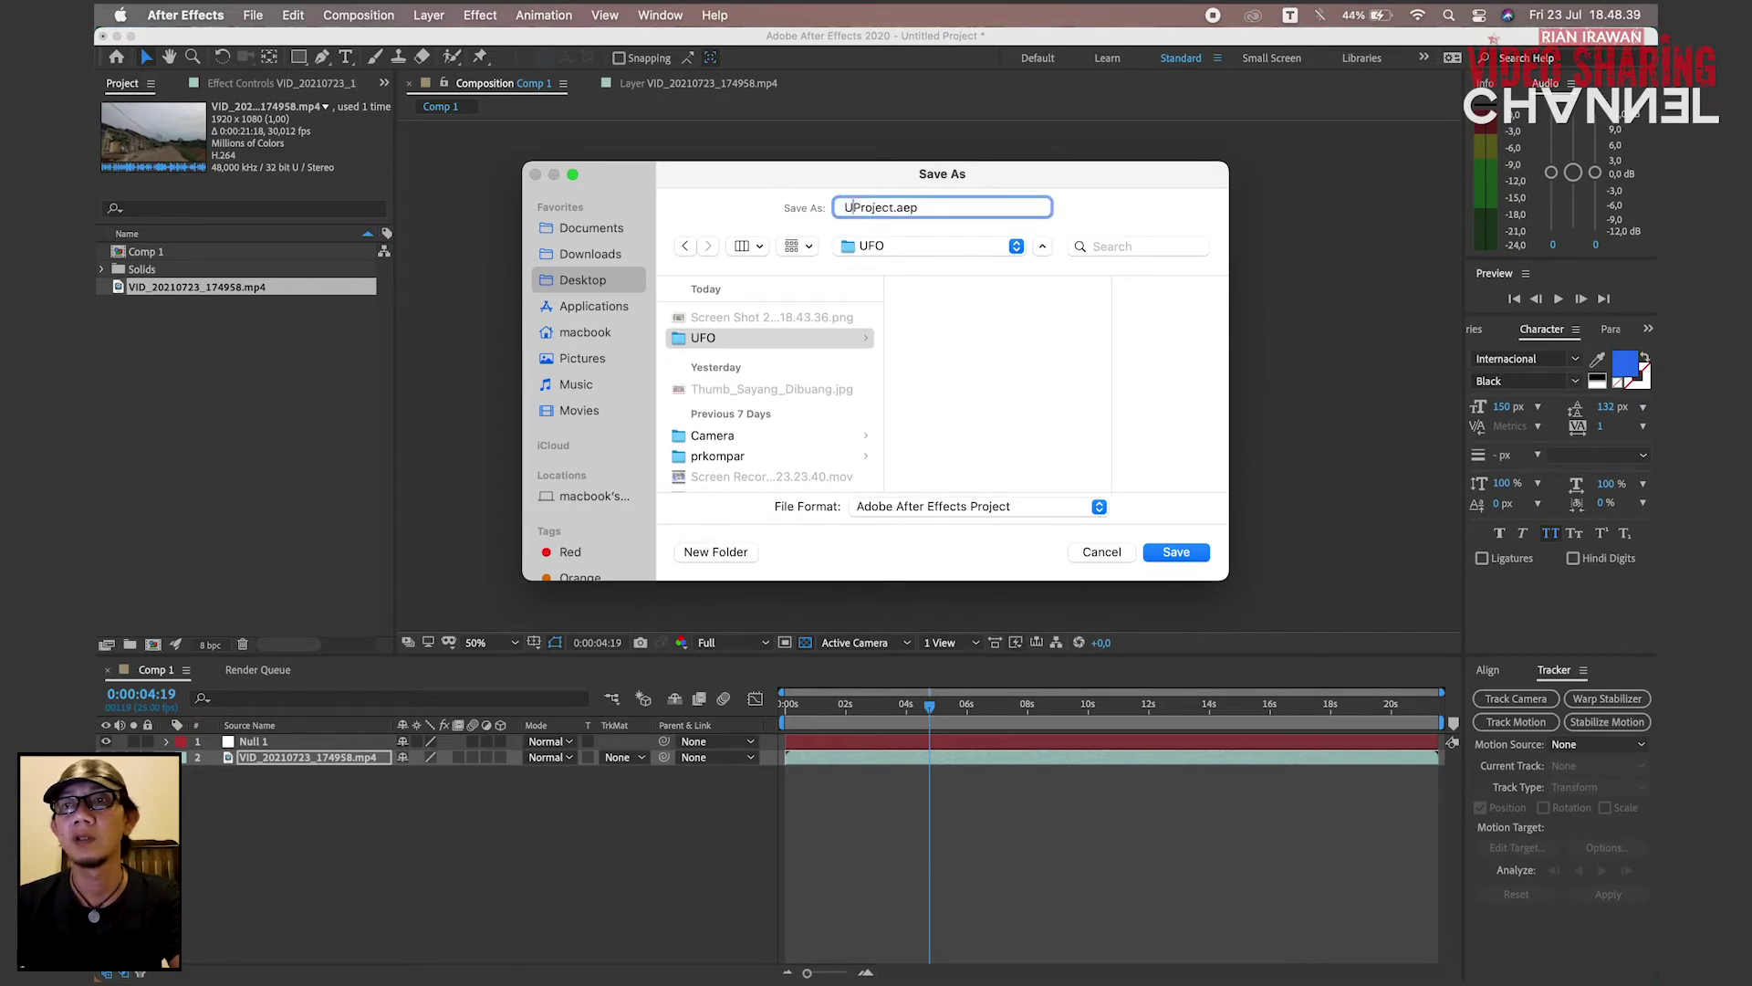
click(1186, 553)
- Switch to Chrome and search YouTube for "ufo green screen"
mouse_move(584, 975)
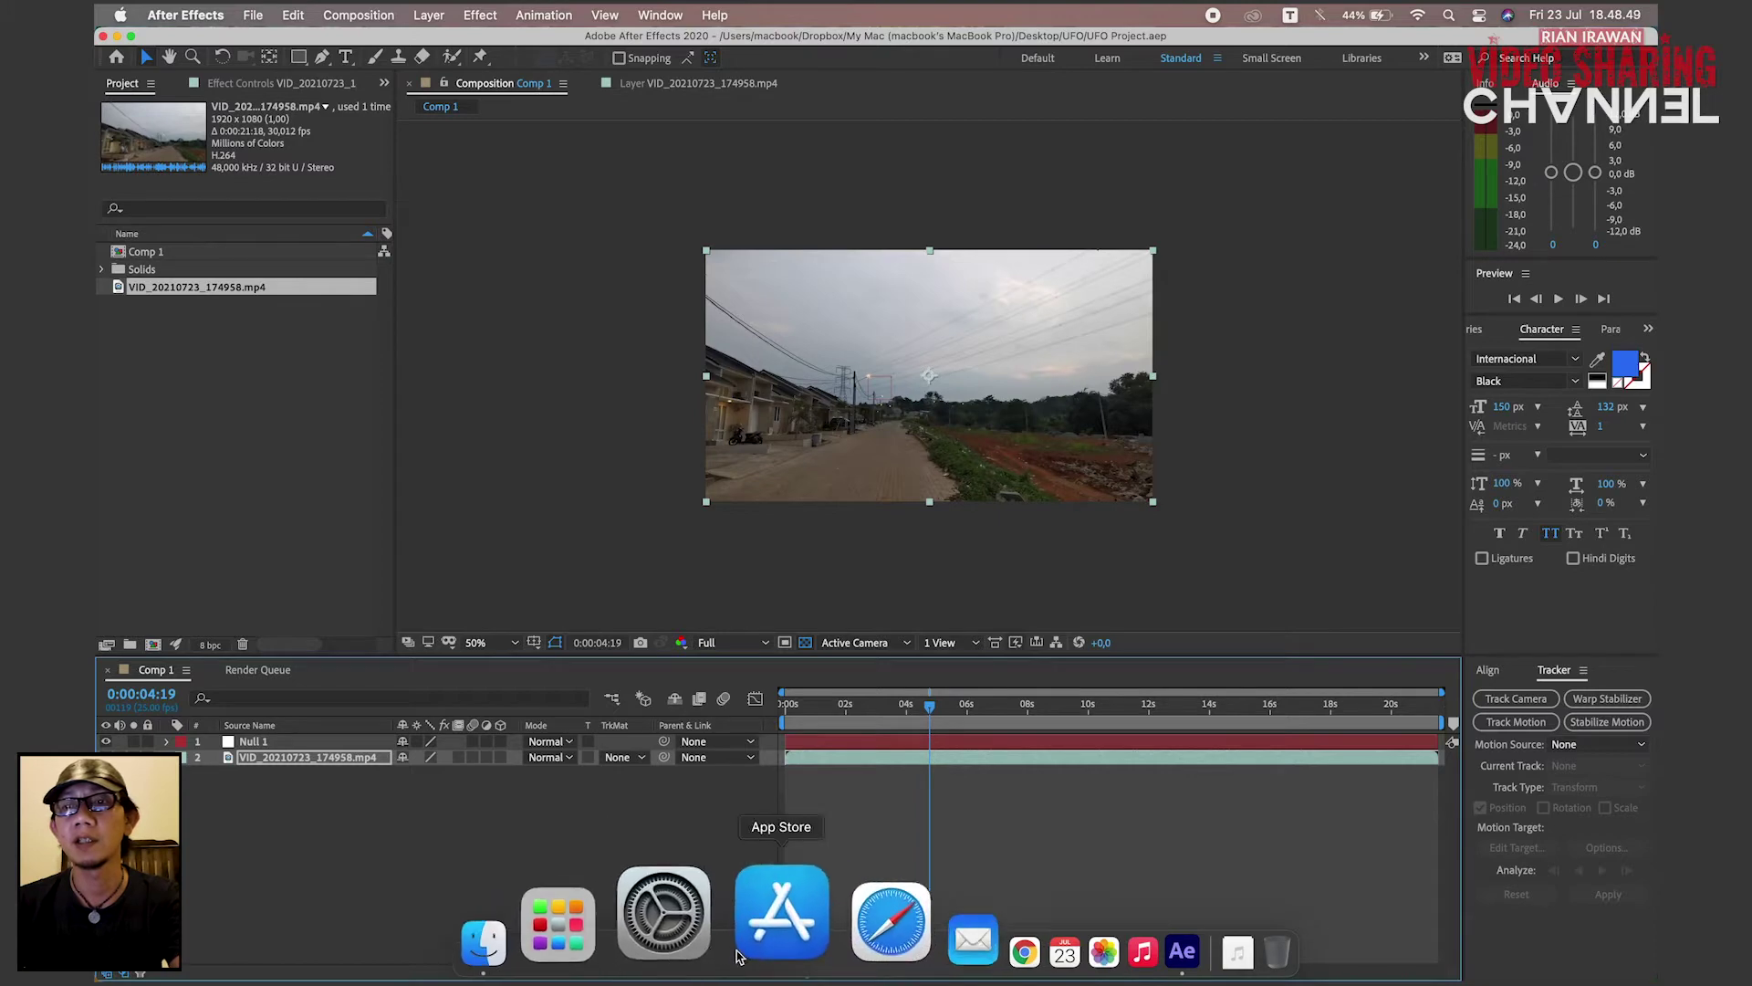
click(877, 938)
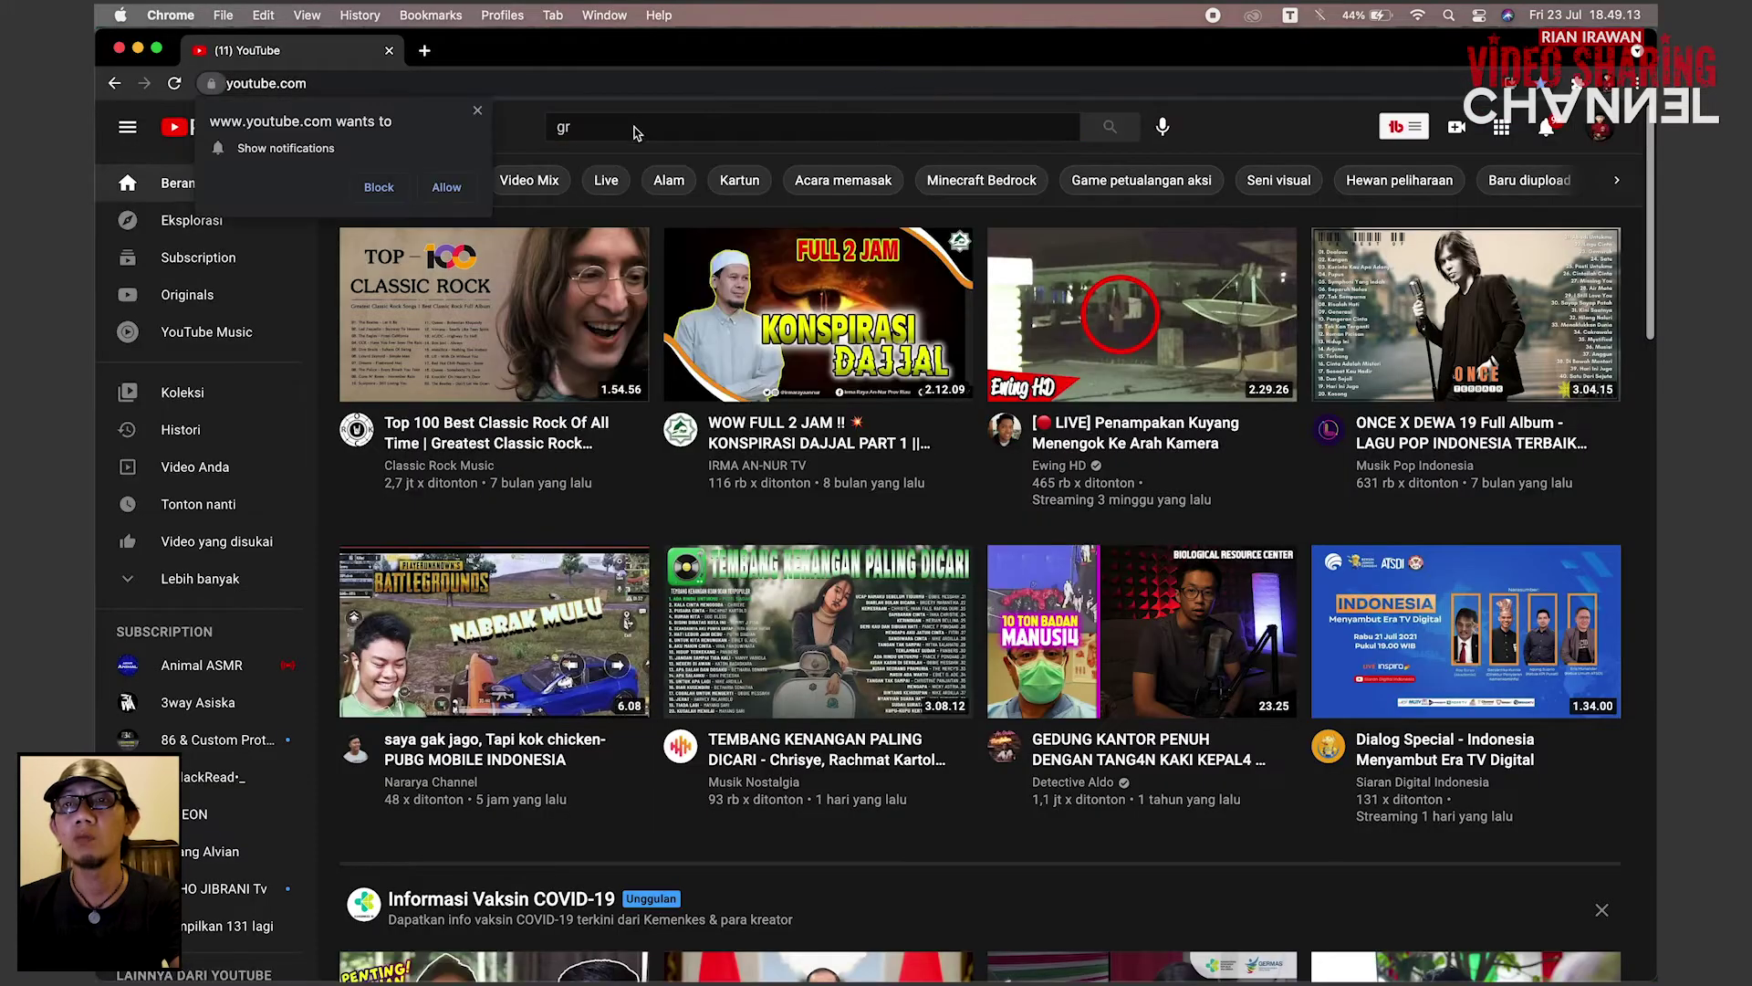
text(green screen)
key(Home)
text(ufo)
key(Return)
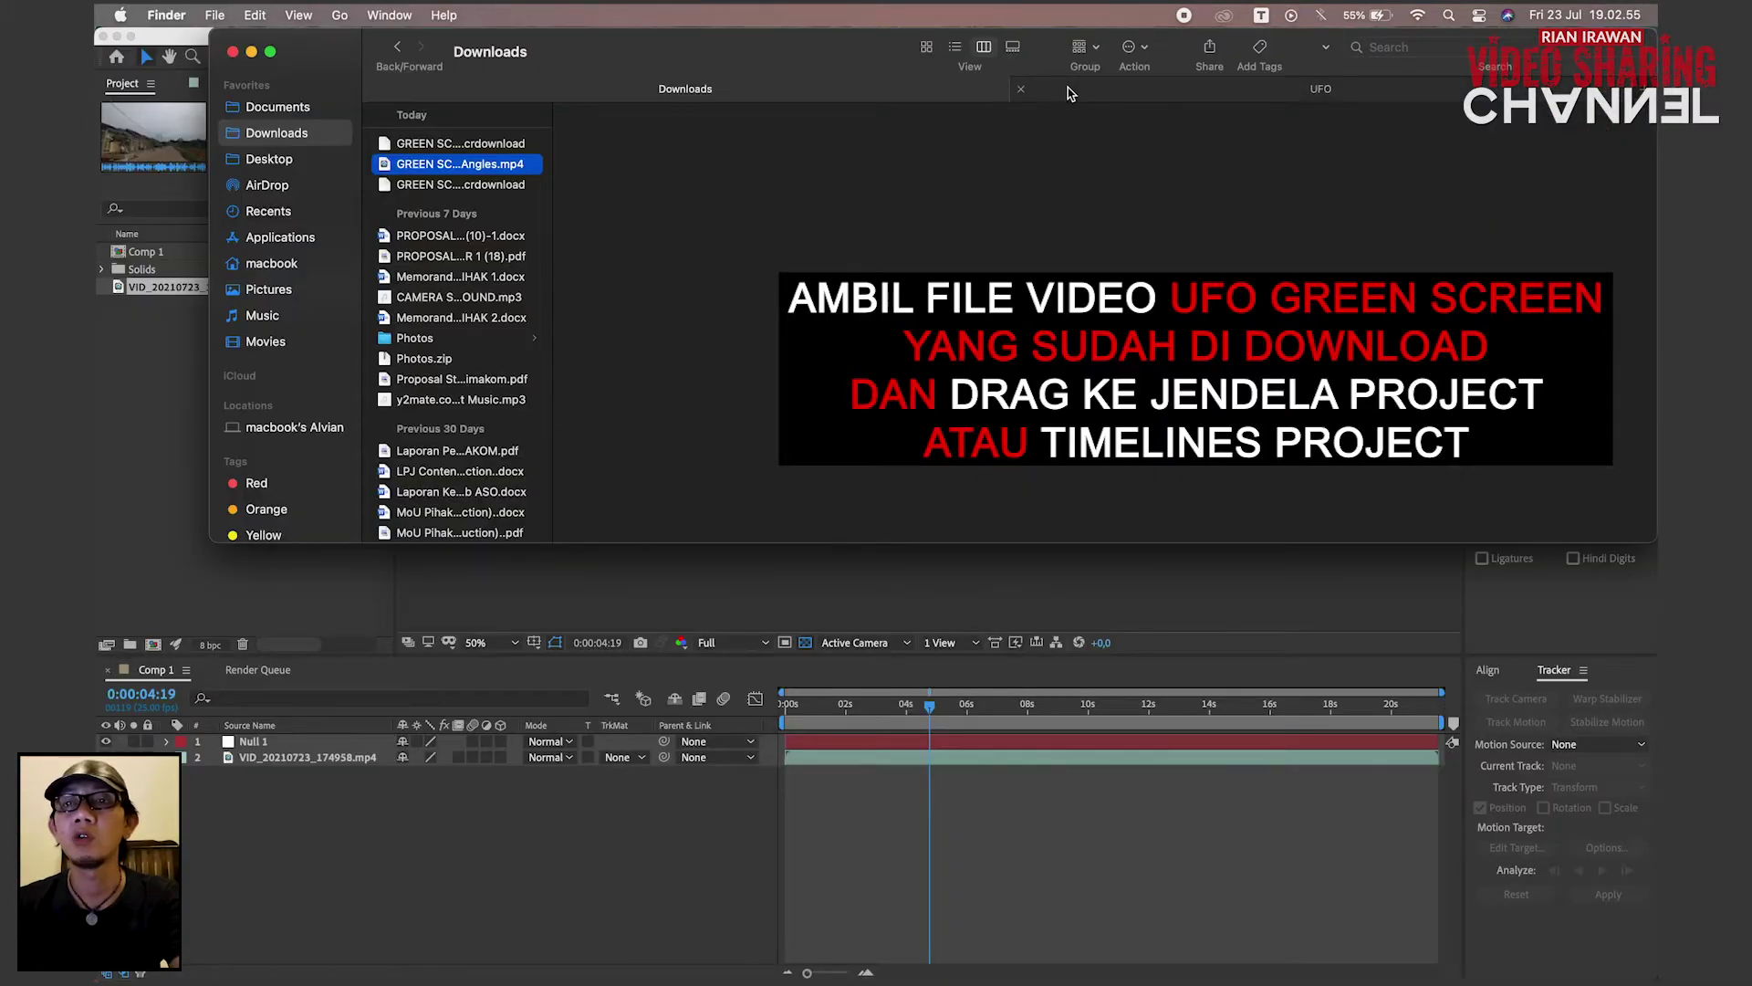
- Preview the Alien Spaceship chroma key clip in Finder's UFO folder and import it into Comp 1 above Null 1
click(1320, 89)
click(662, 146)
key(space)
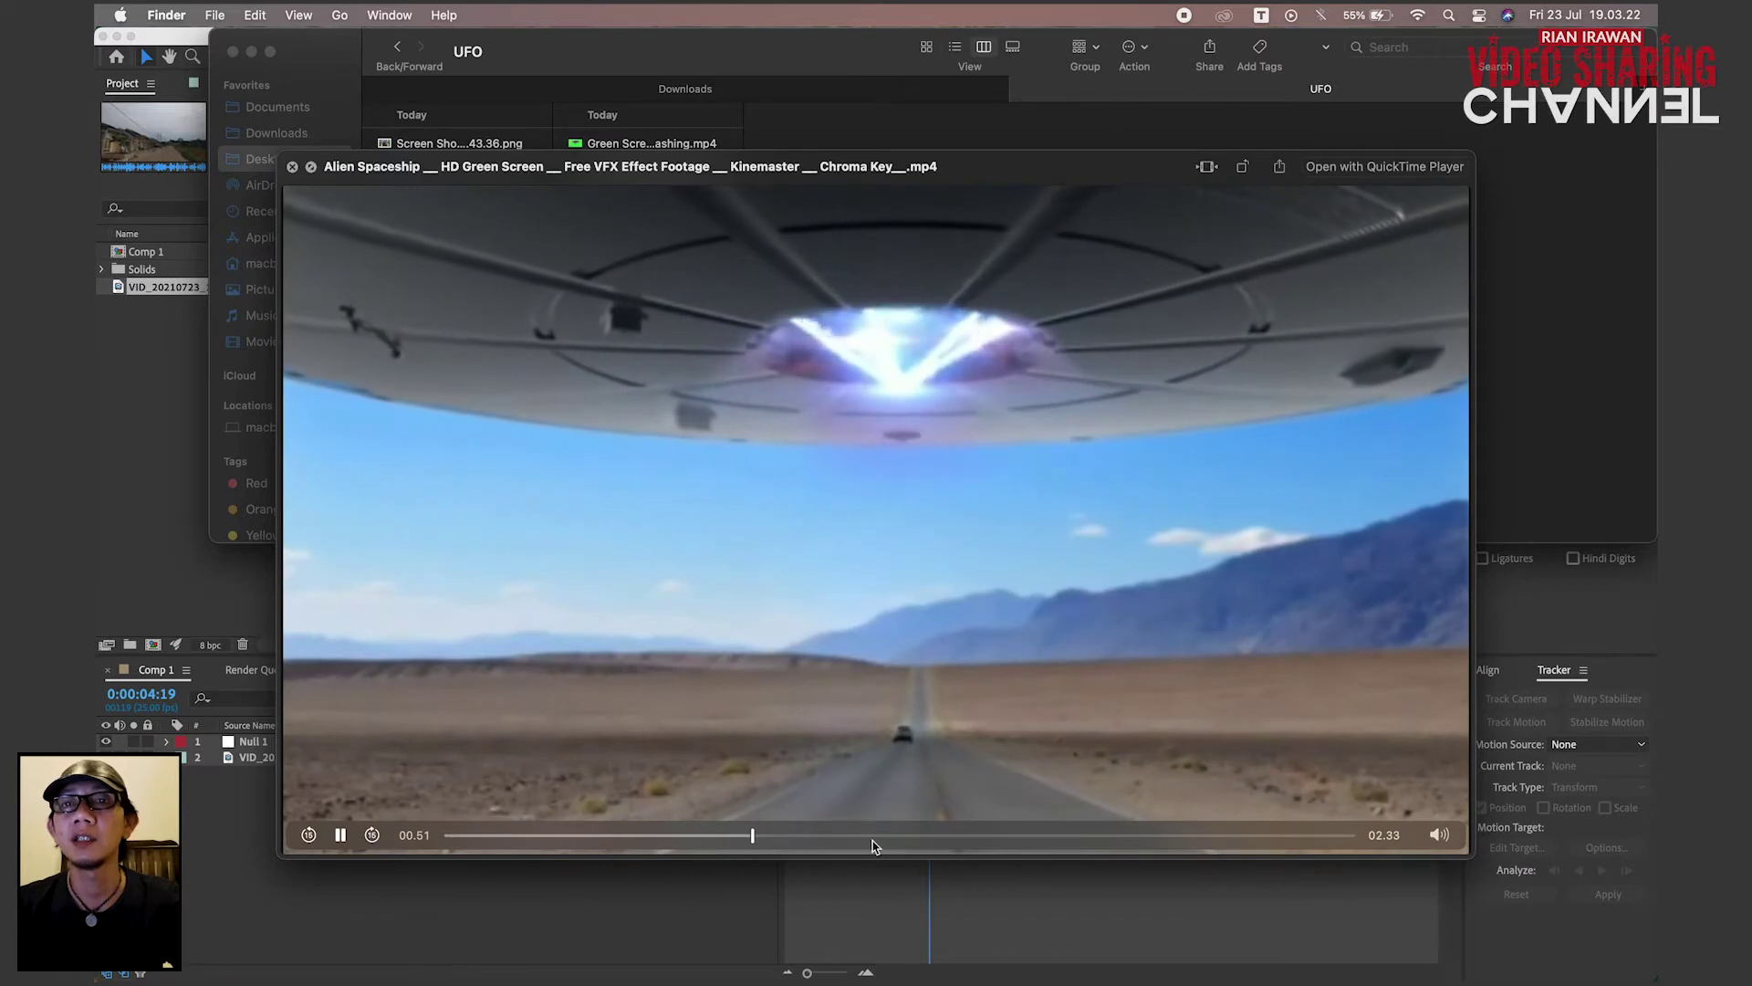
key(space)
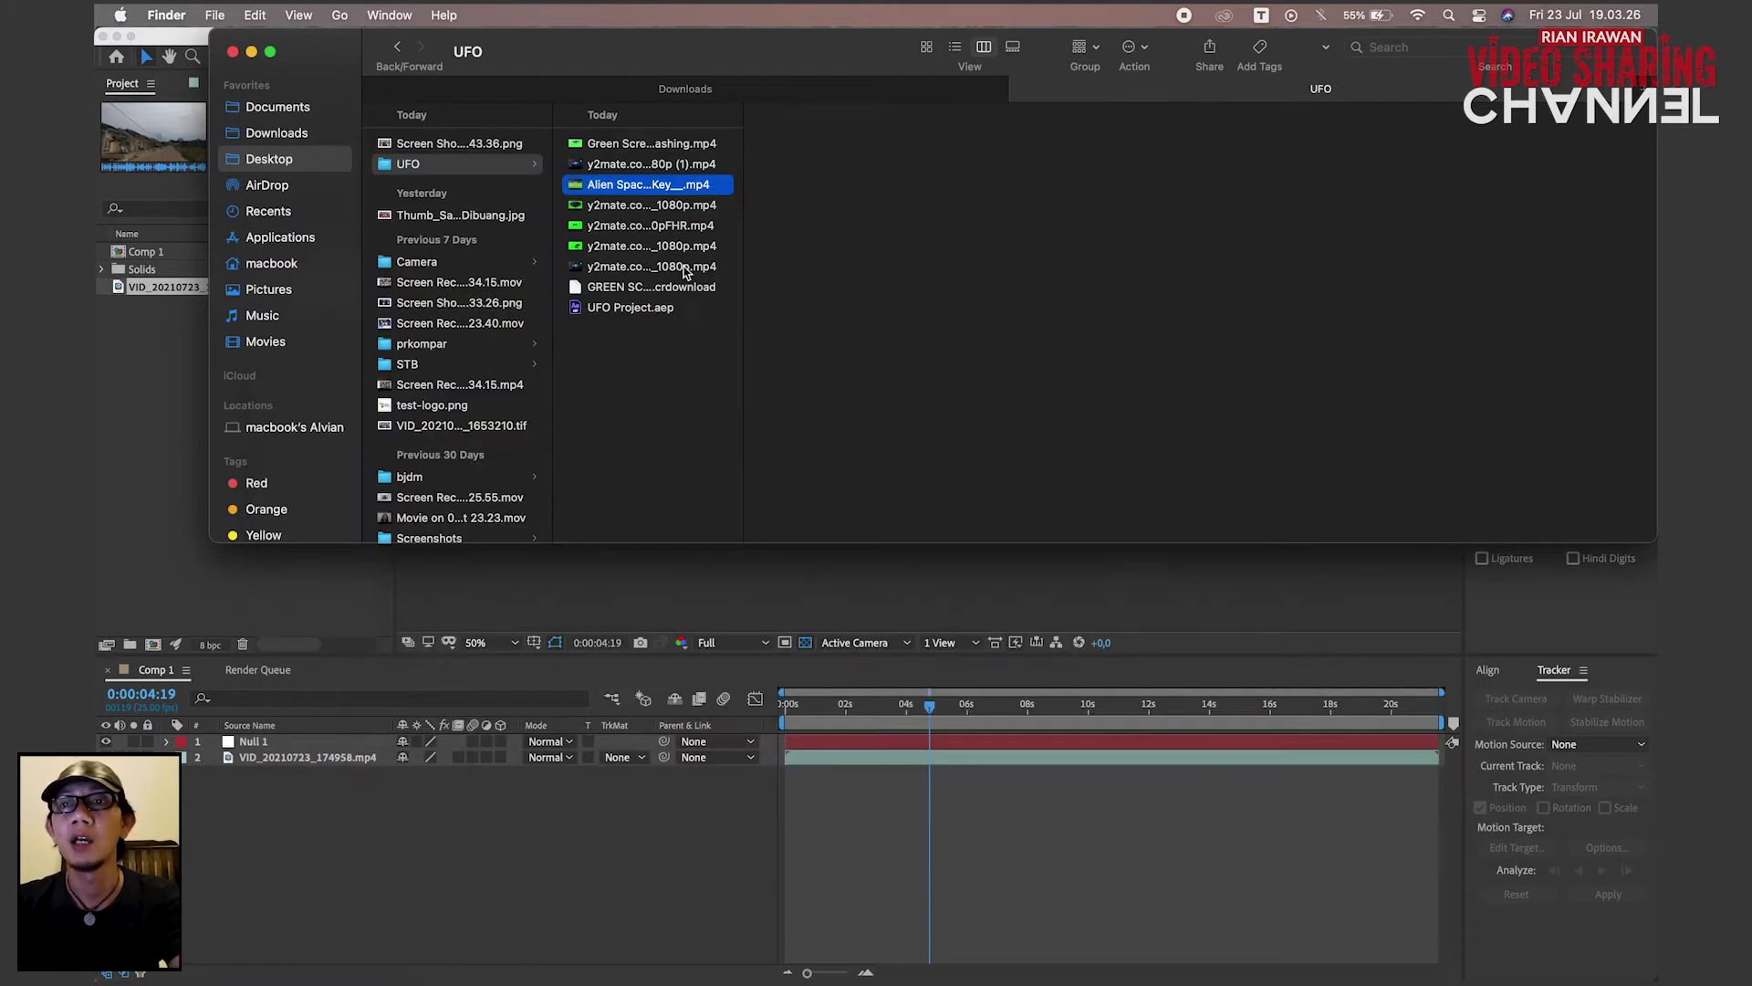
drag(639, 179, 140, 488)
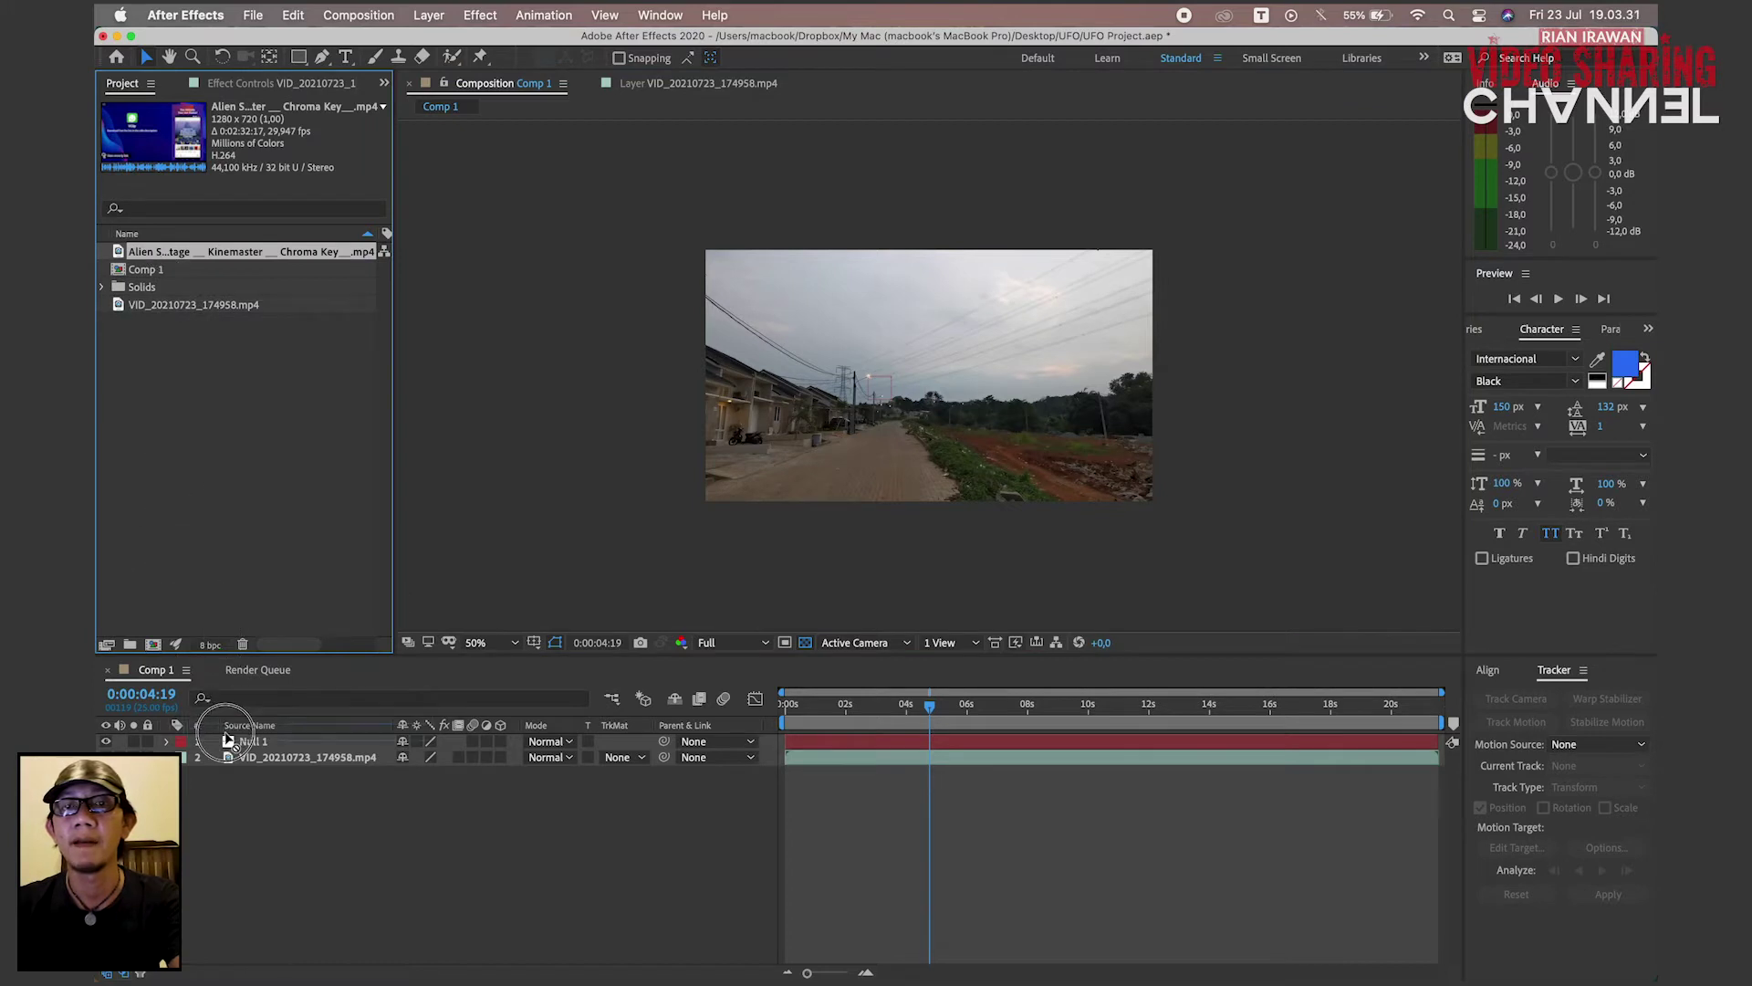
drag(228, 740, 225, 739)
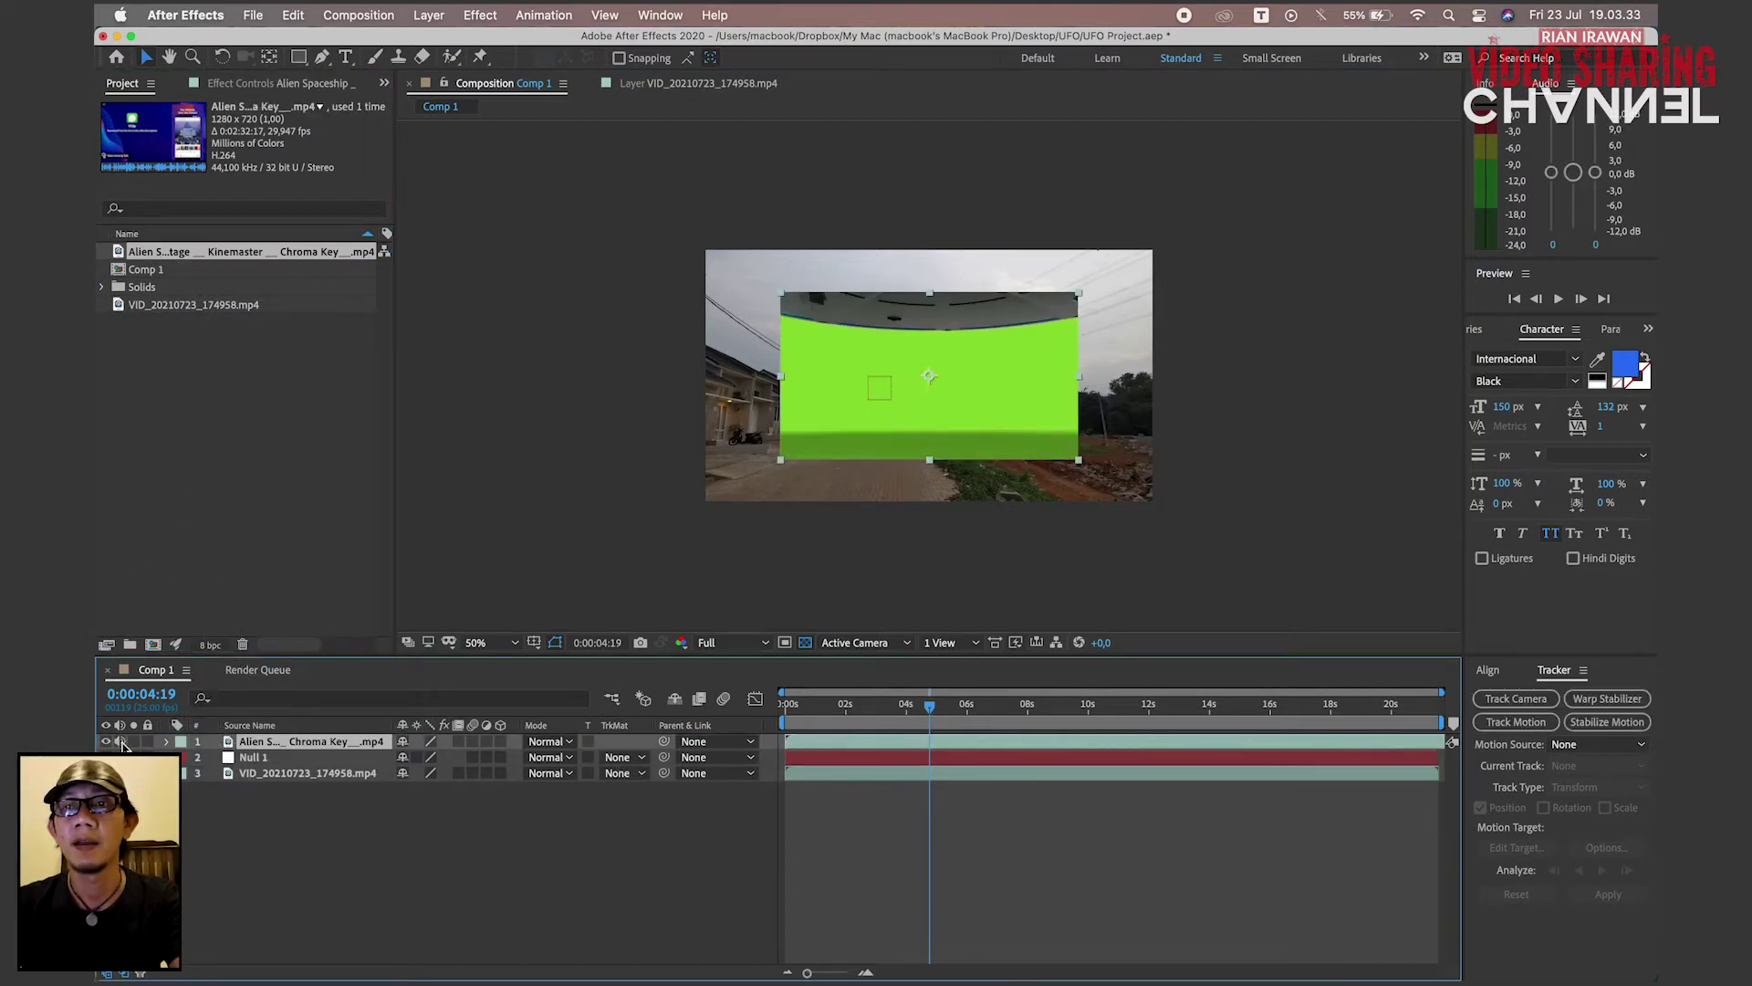
- Fit the Alien Spaceship layer to the composition's size
right_click(879, 396)
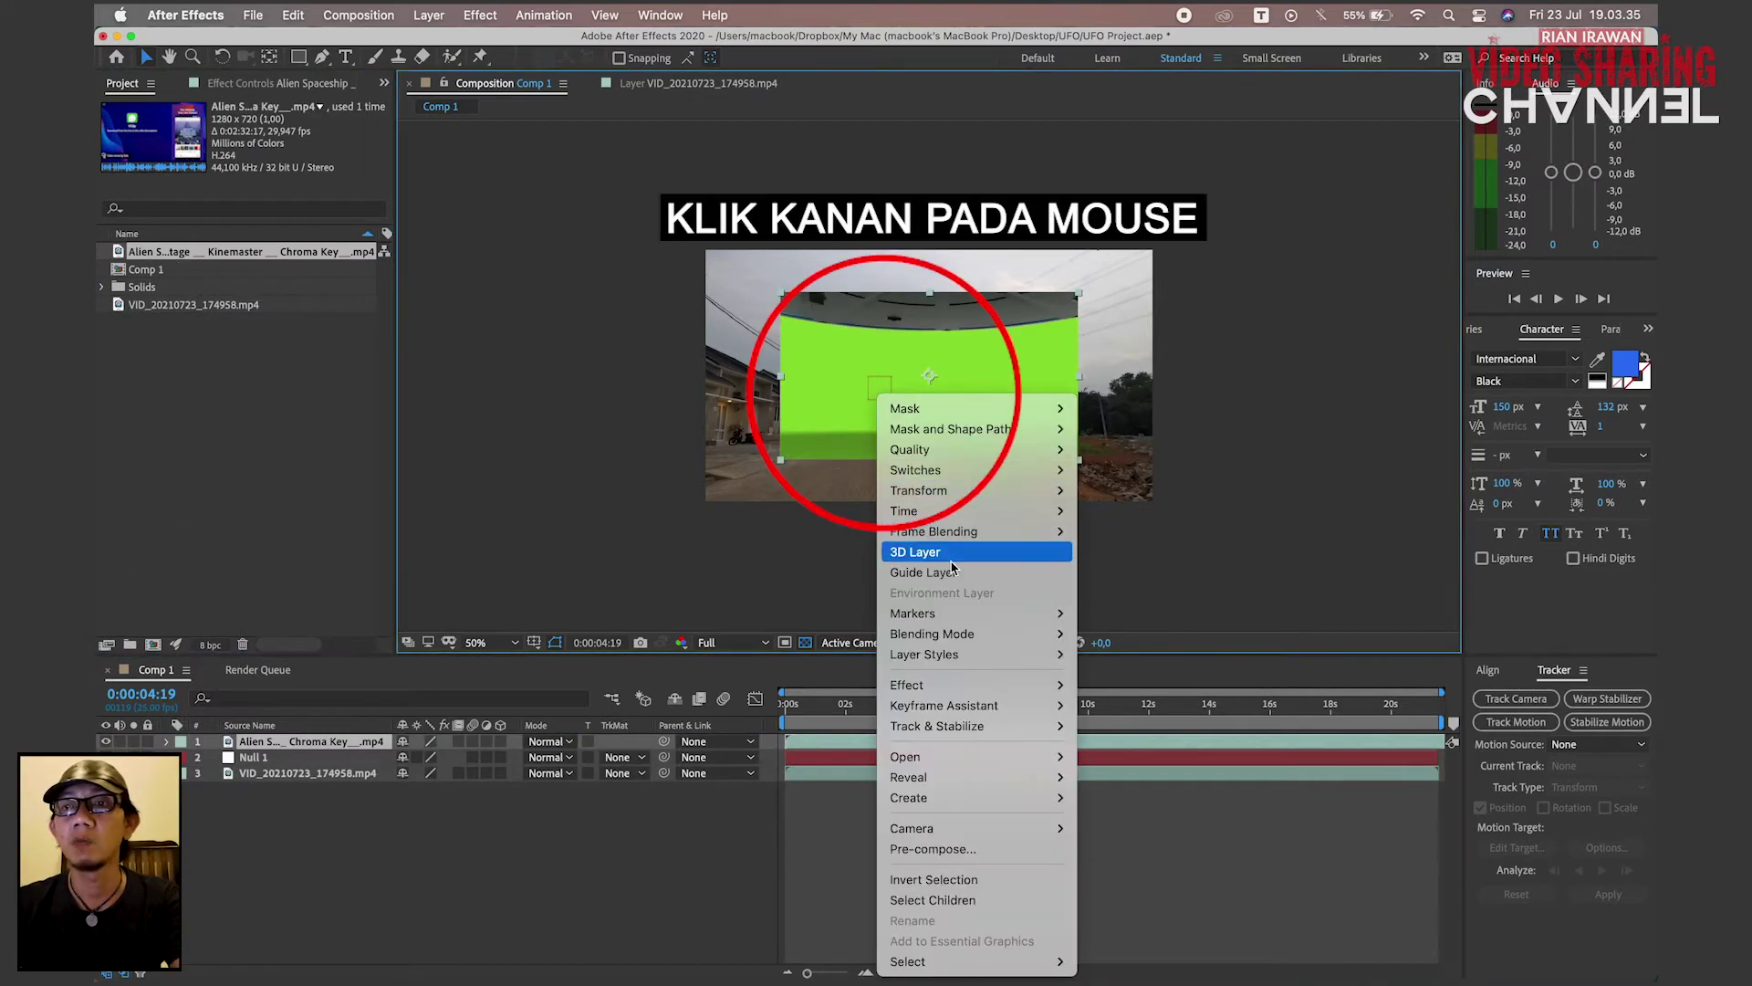
mouse_move(1039, 494)
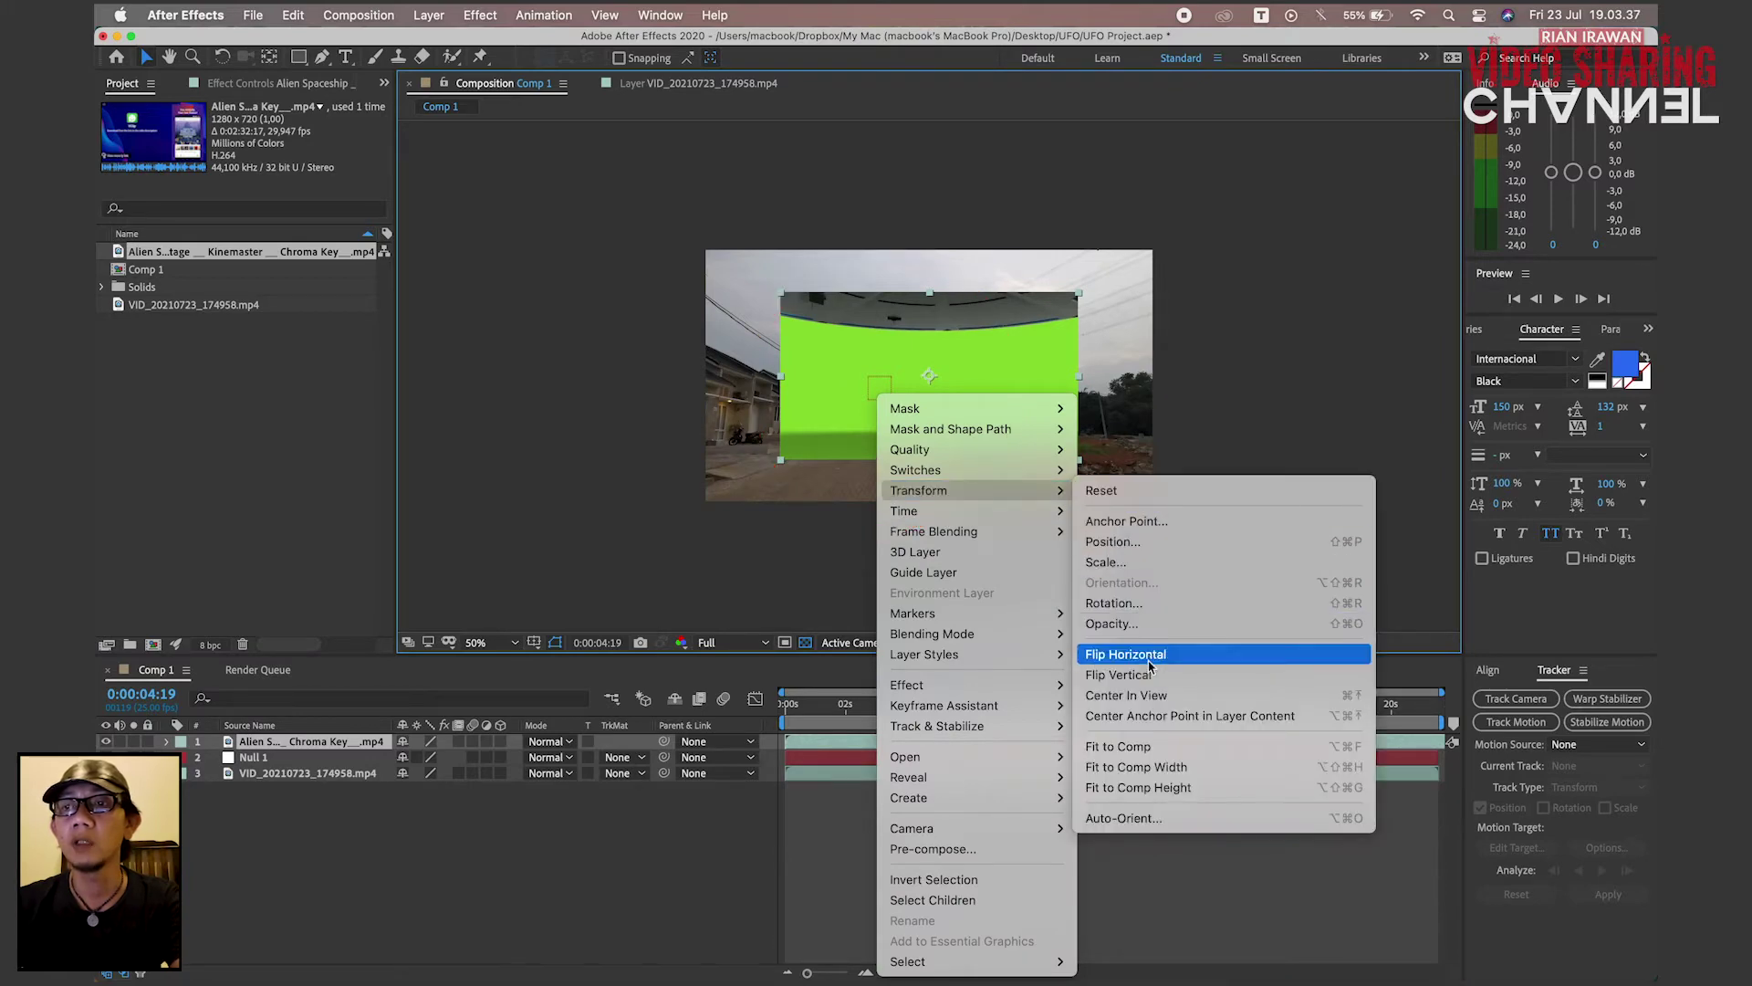
click(1141, 745)
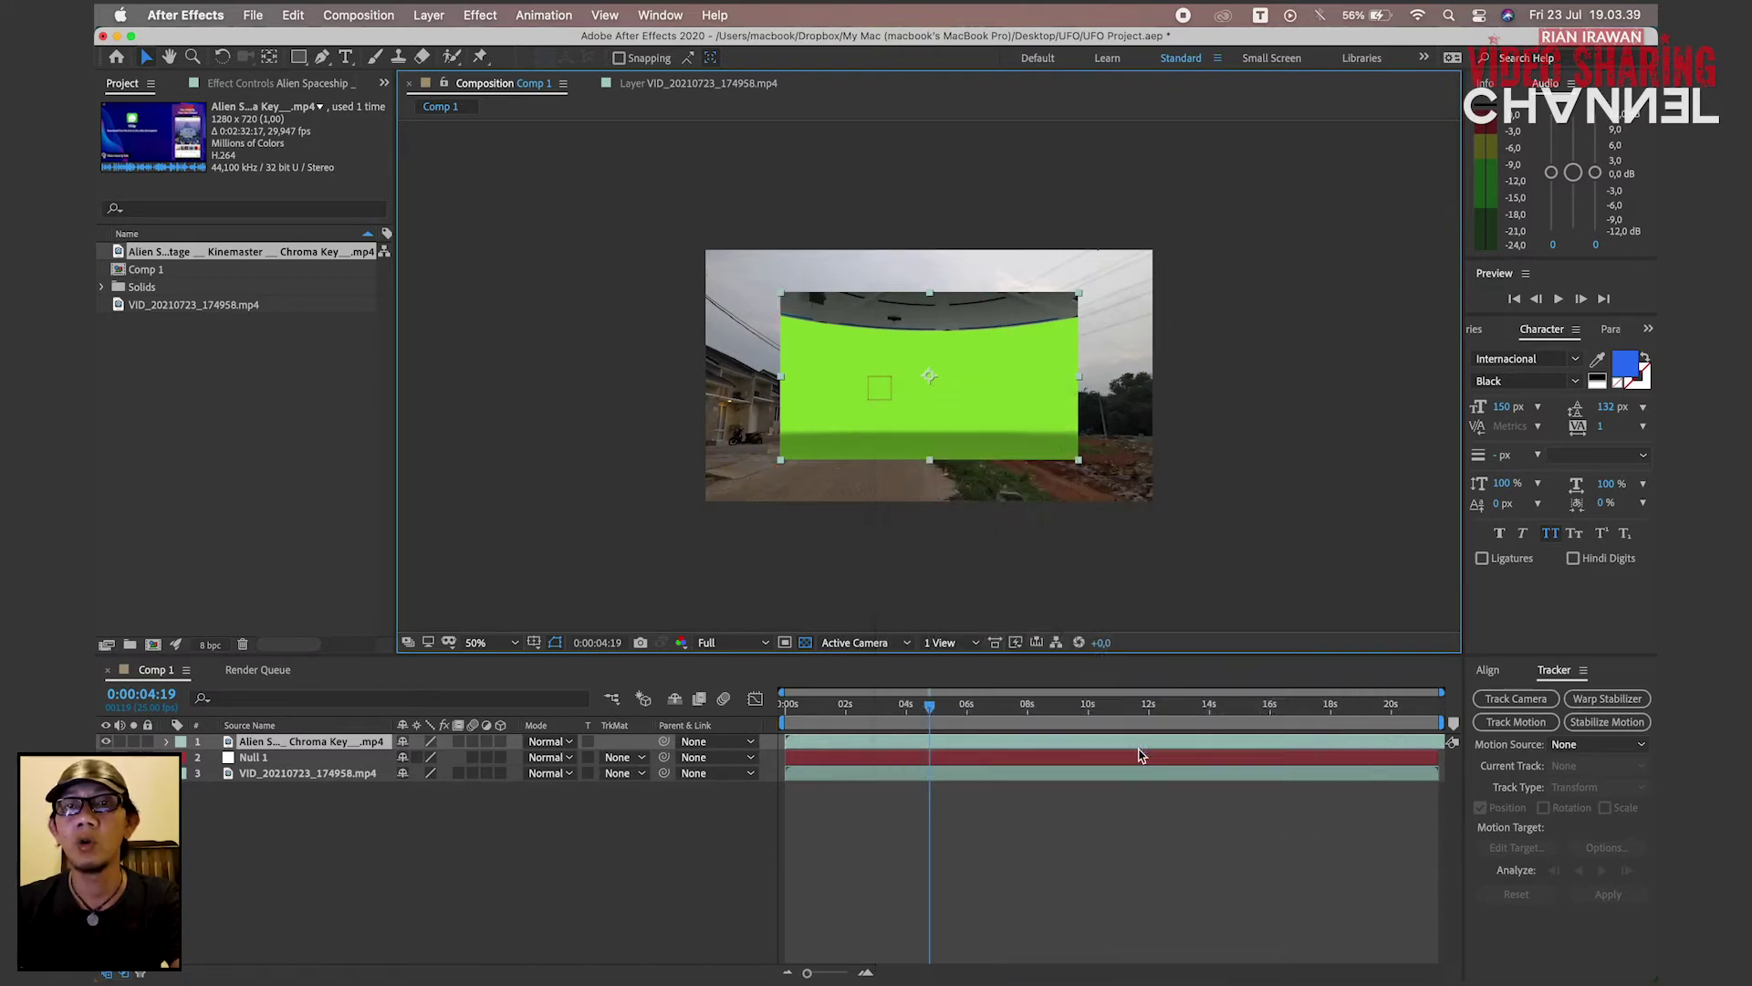
- Apply Keylight (1.2) to the Alien Spaceship layer and sample its green background as the Screen Colour at 0:00:00:21
click(813, 725)
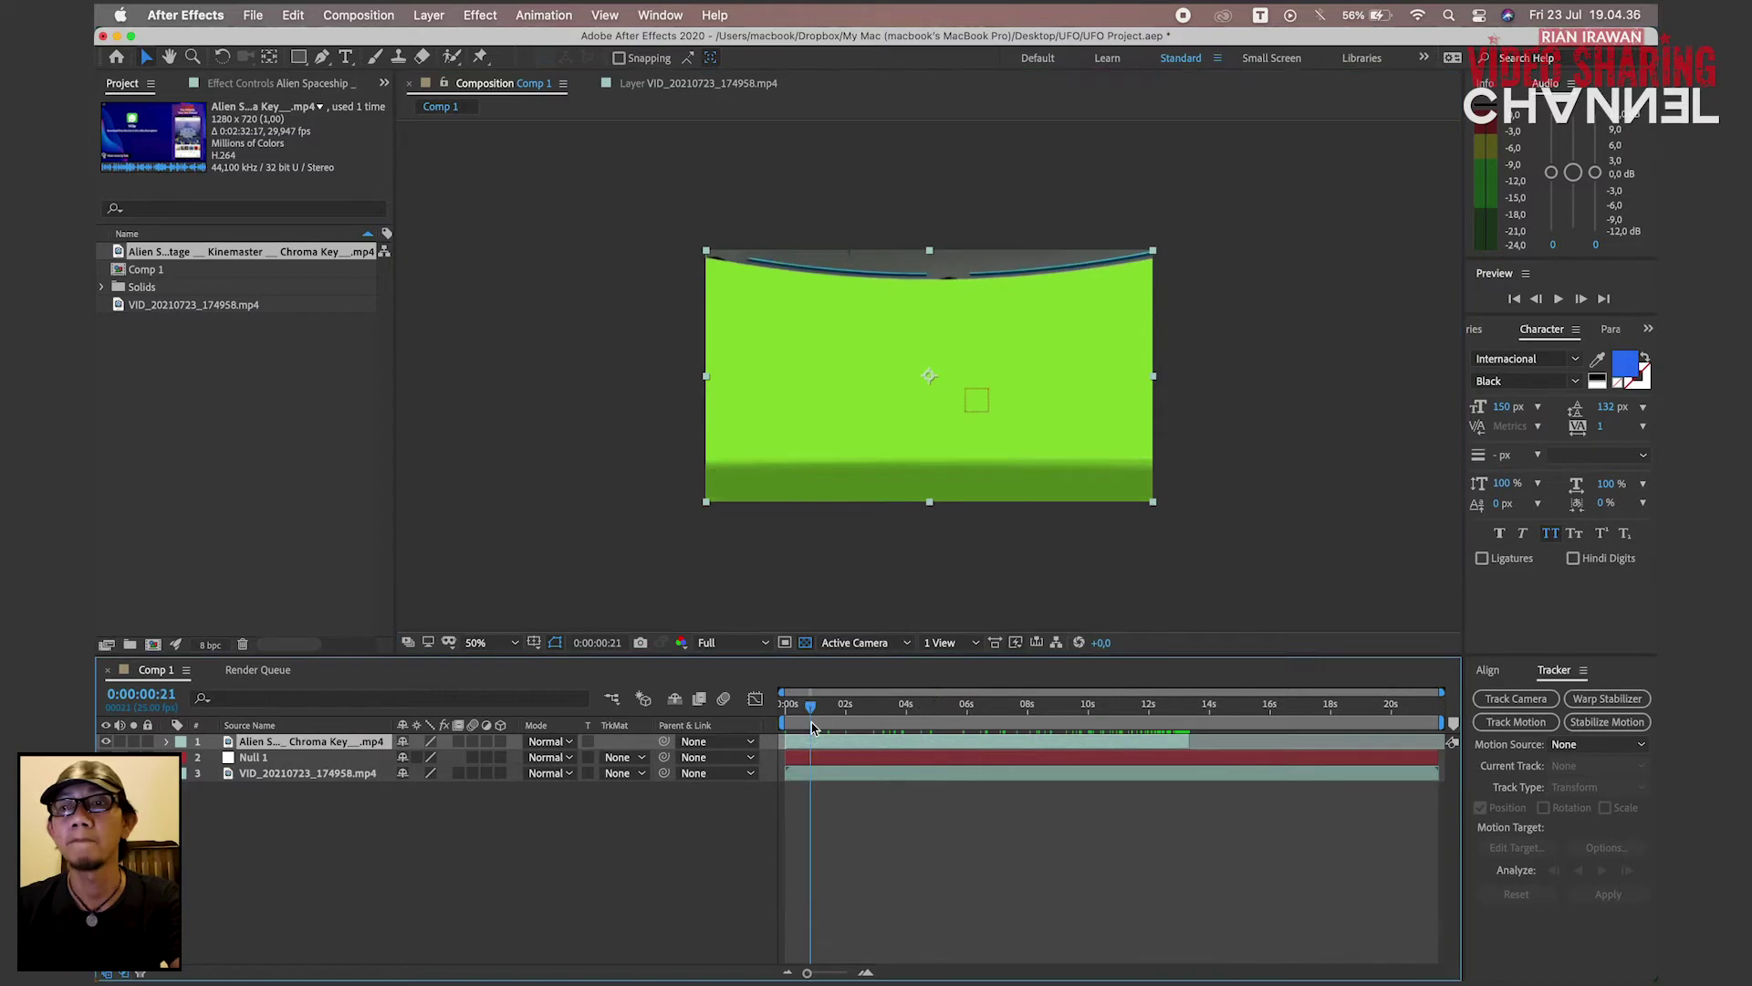
click(478, 16)
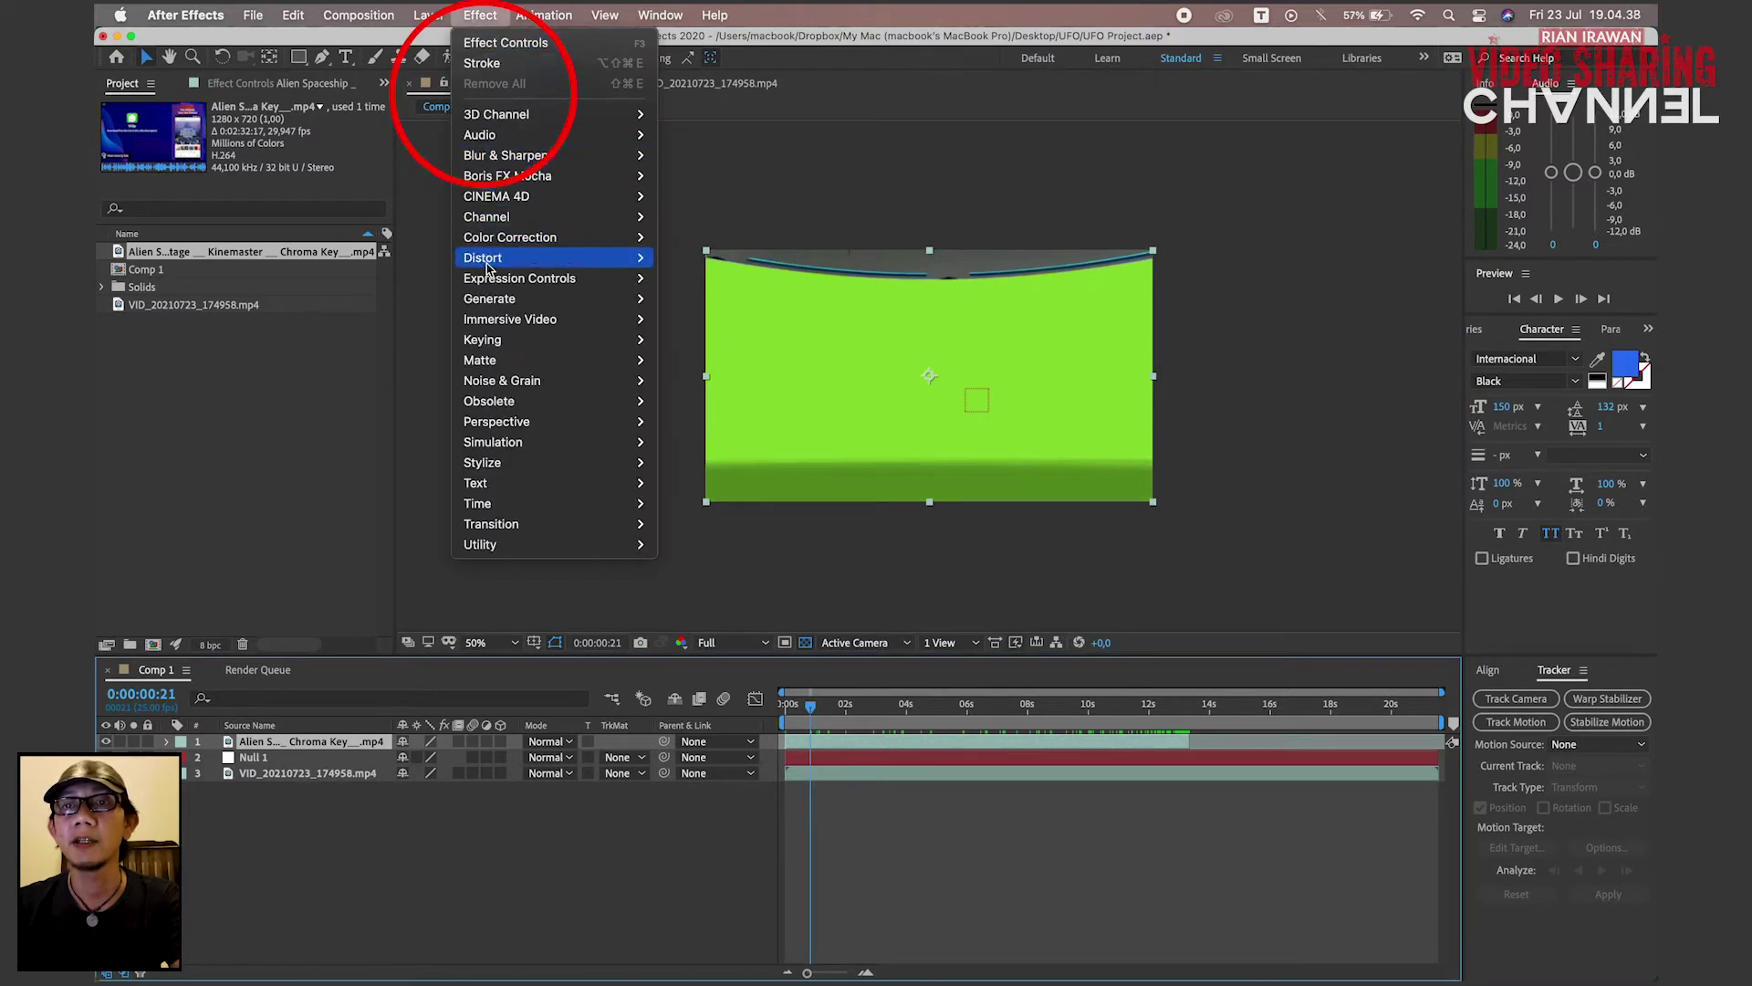
mouse_move(491, 341)
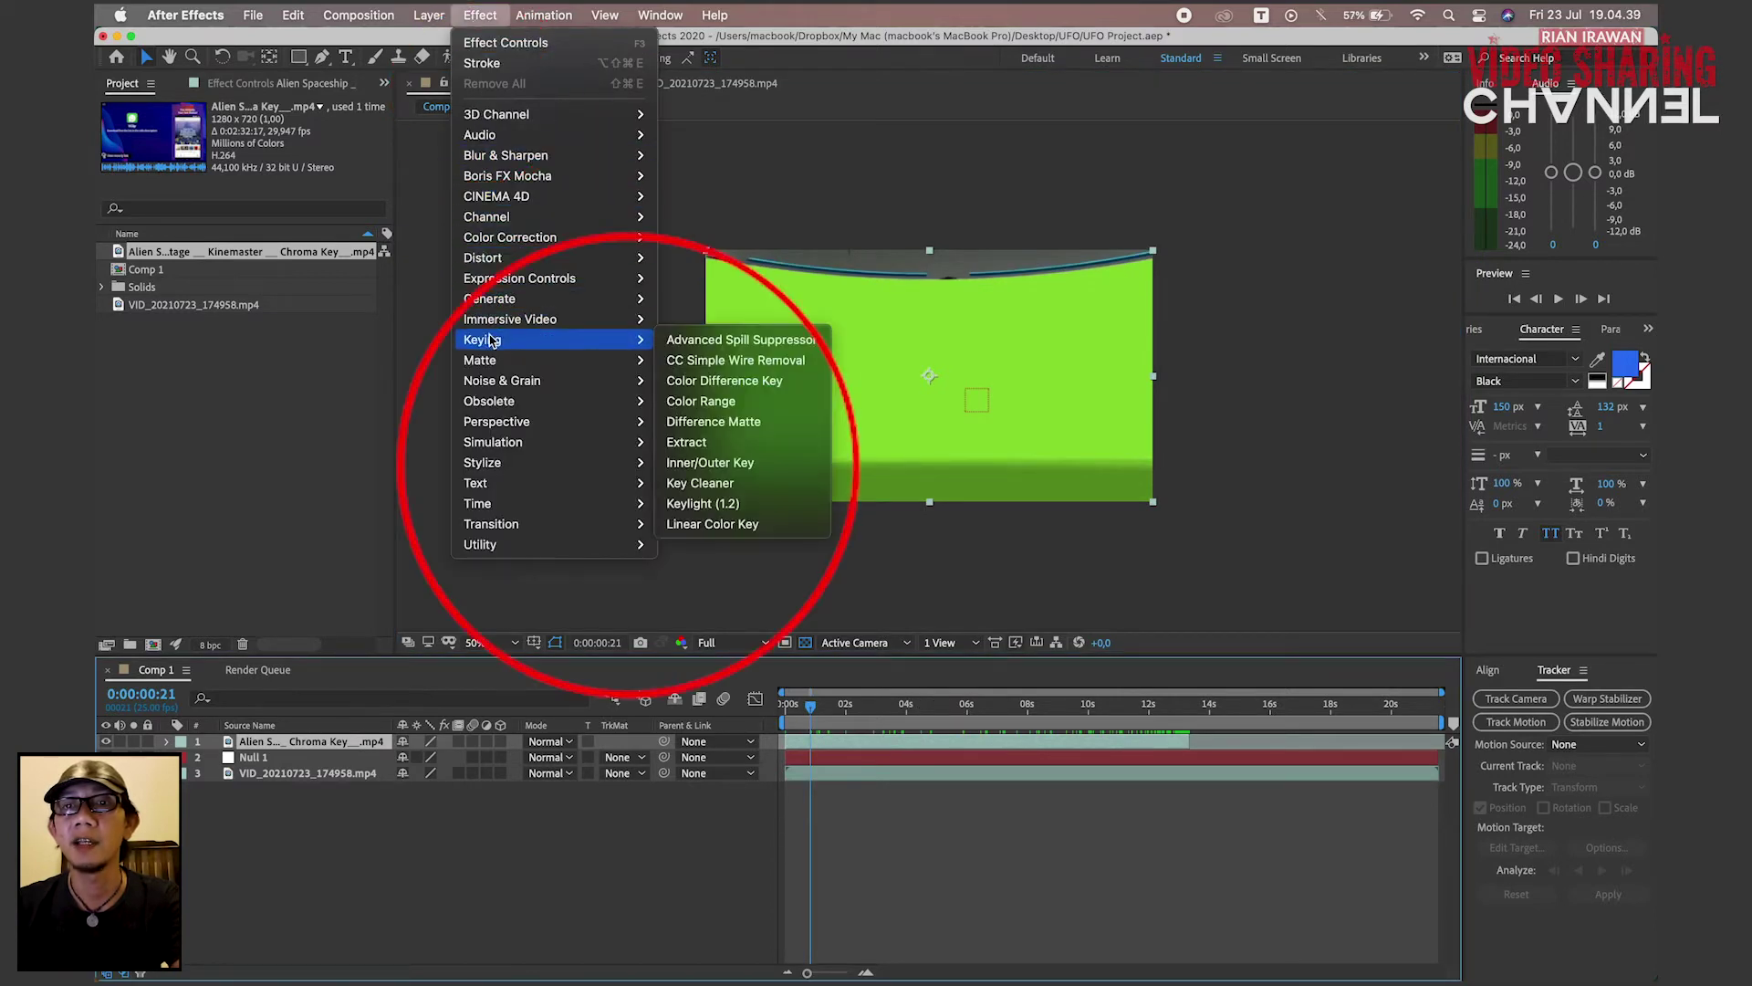
click(733, 505)
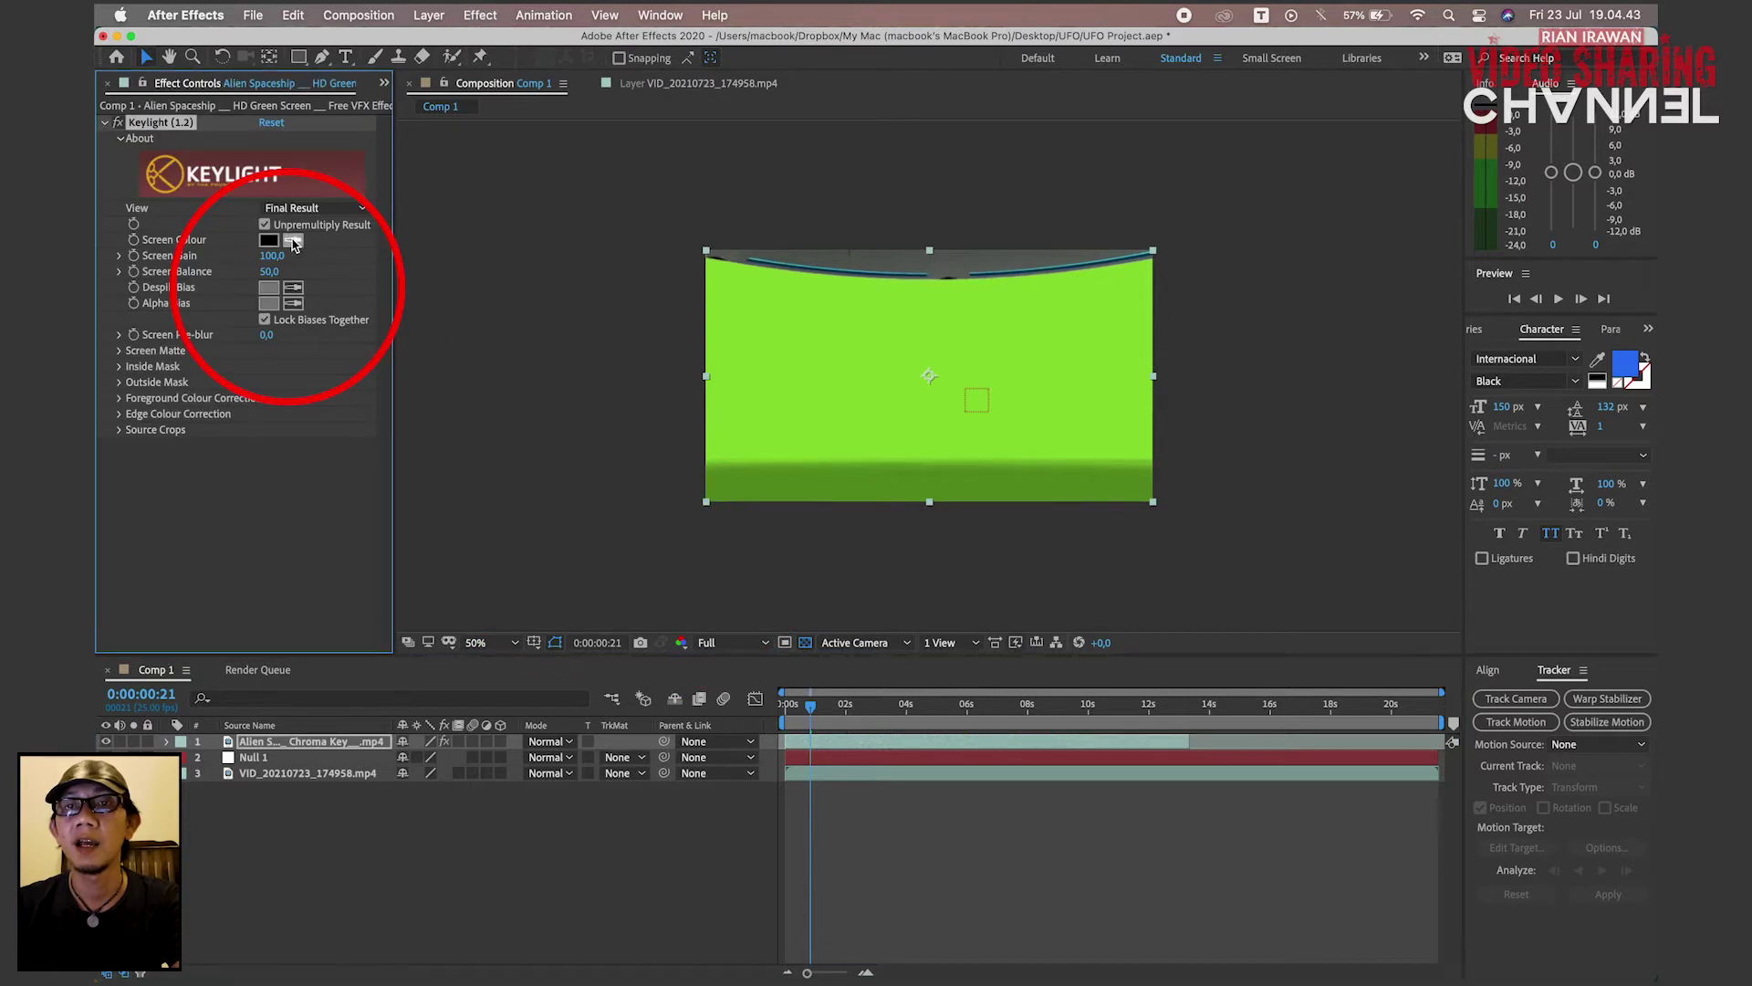
click(820, 369)
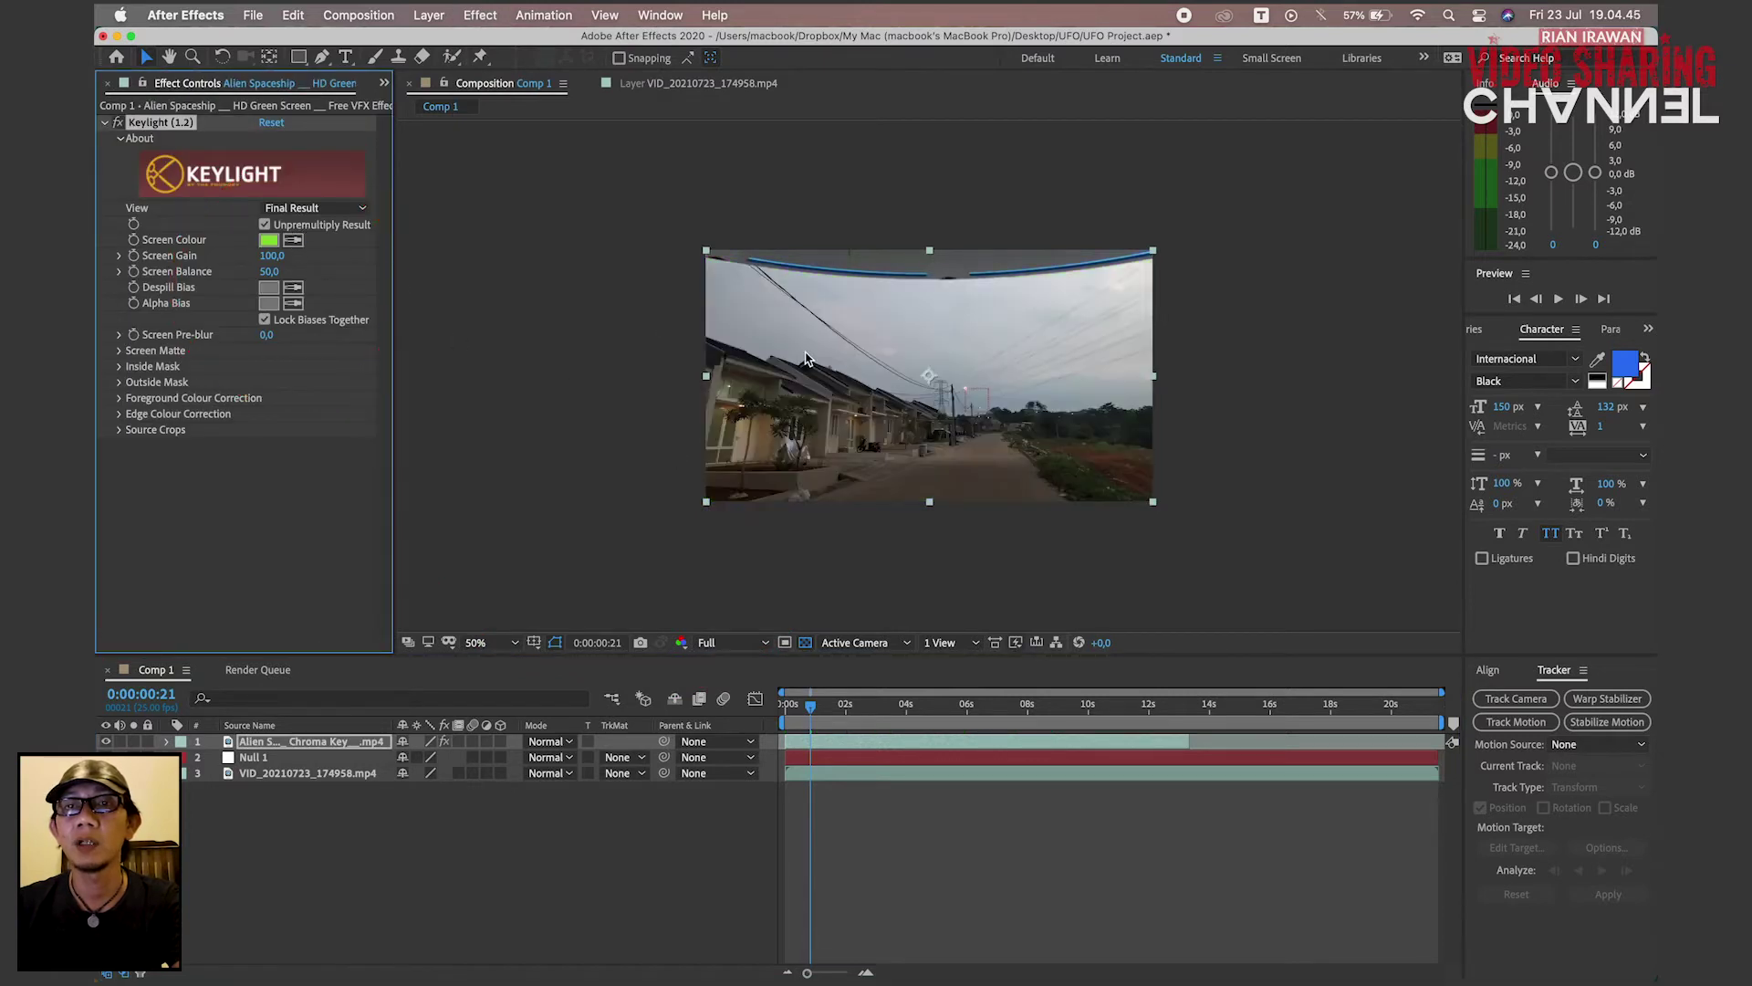
- Parent the Alien Spaceship layer to Null 1 at 0:00:07:09 and scrub the timeline to check its movement
click(907, 840)
drag(797, 712, 1008, 721)
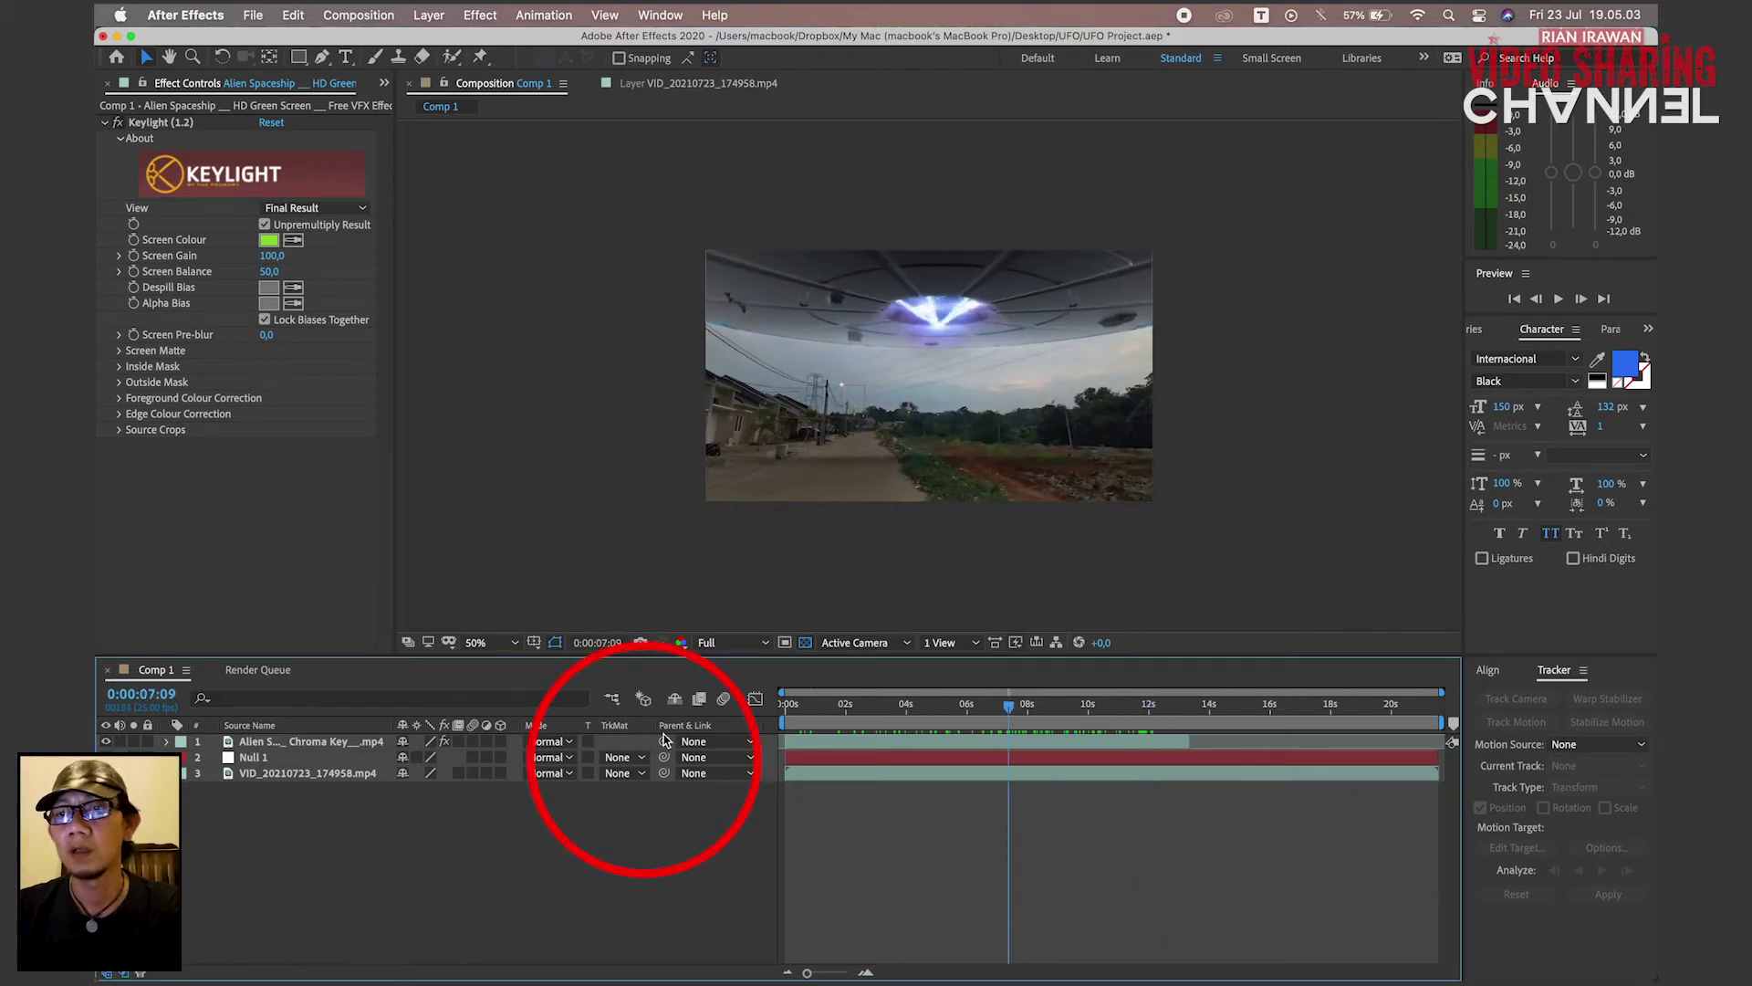
drag(643, 744, 255, 757)
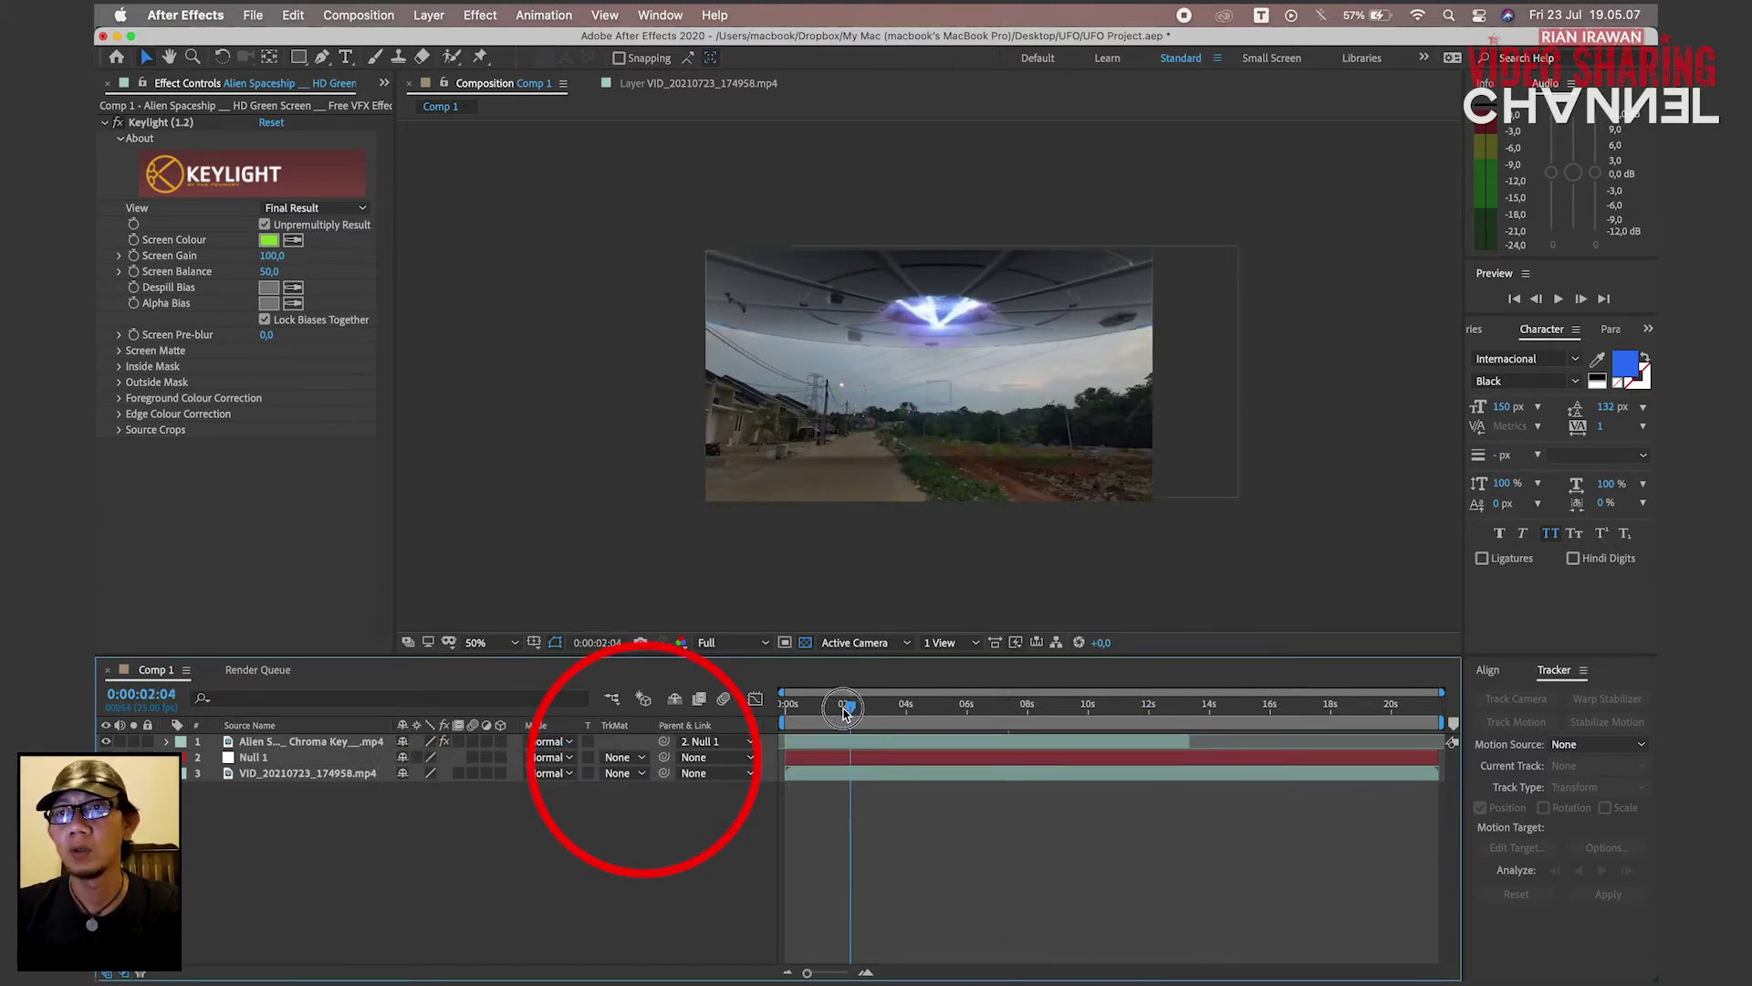
drag(844, 712, 794, 703)
- Add the "From 7 Different Angles (1)" green-screen clip from Finder's UFO folder to Comp 1 and key out its green with Keylight (1.2)
key(super+Tab)
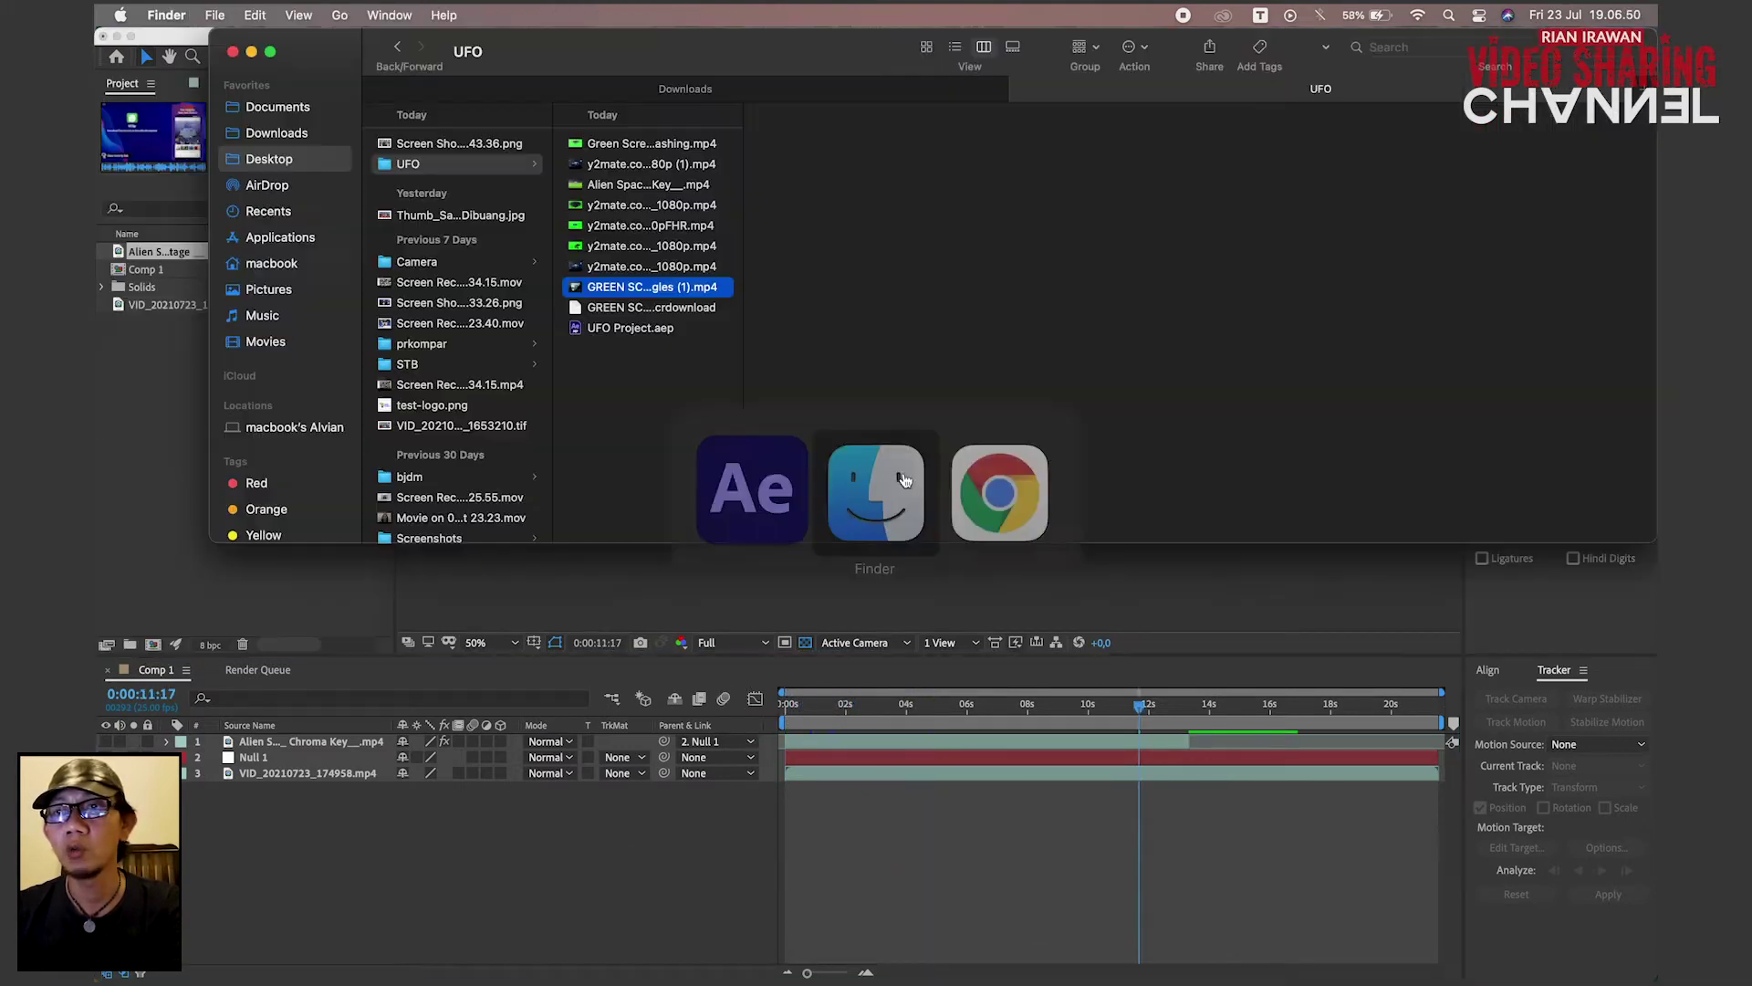
drag(617, 289, 212, 463)
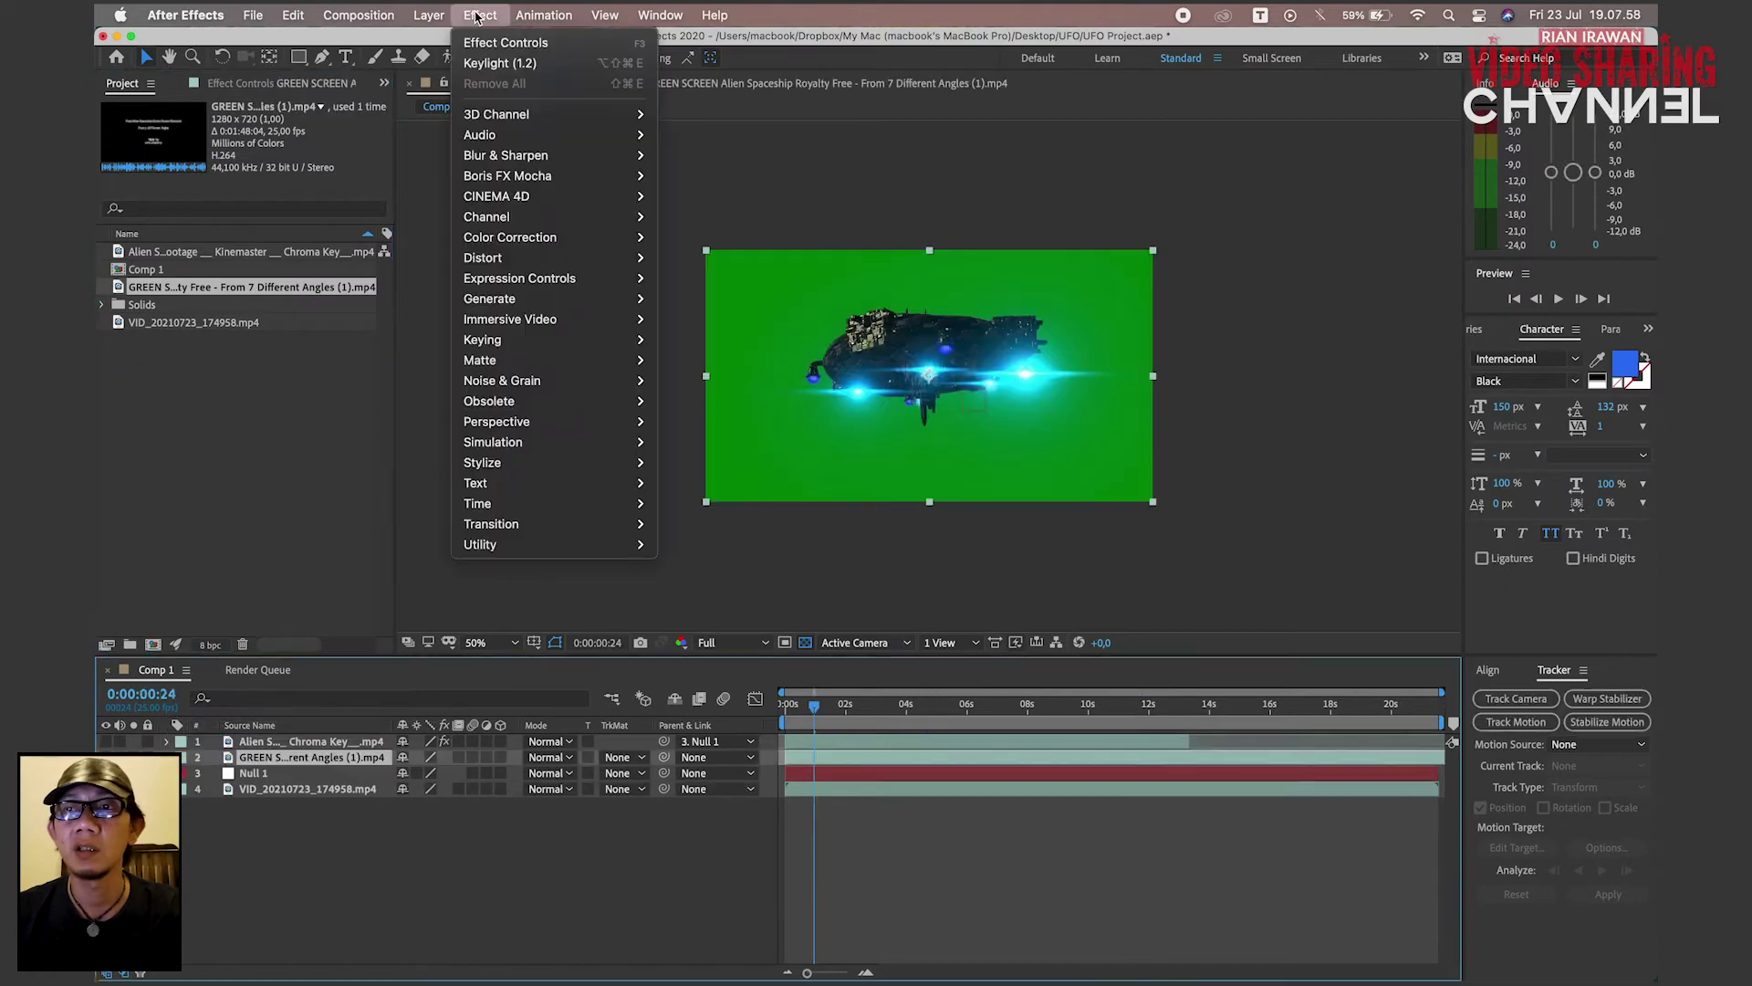
click(483, 60)
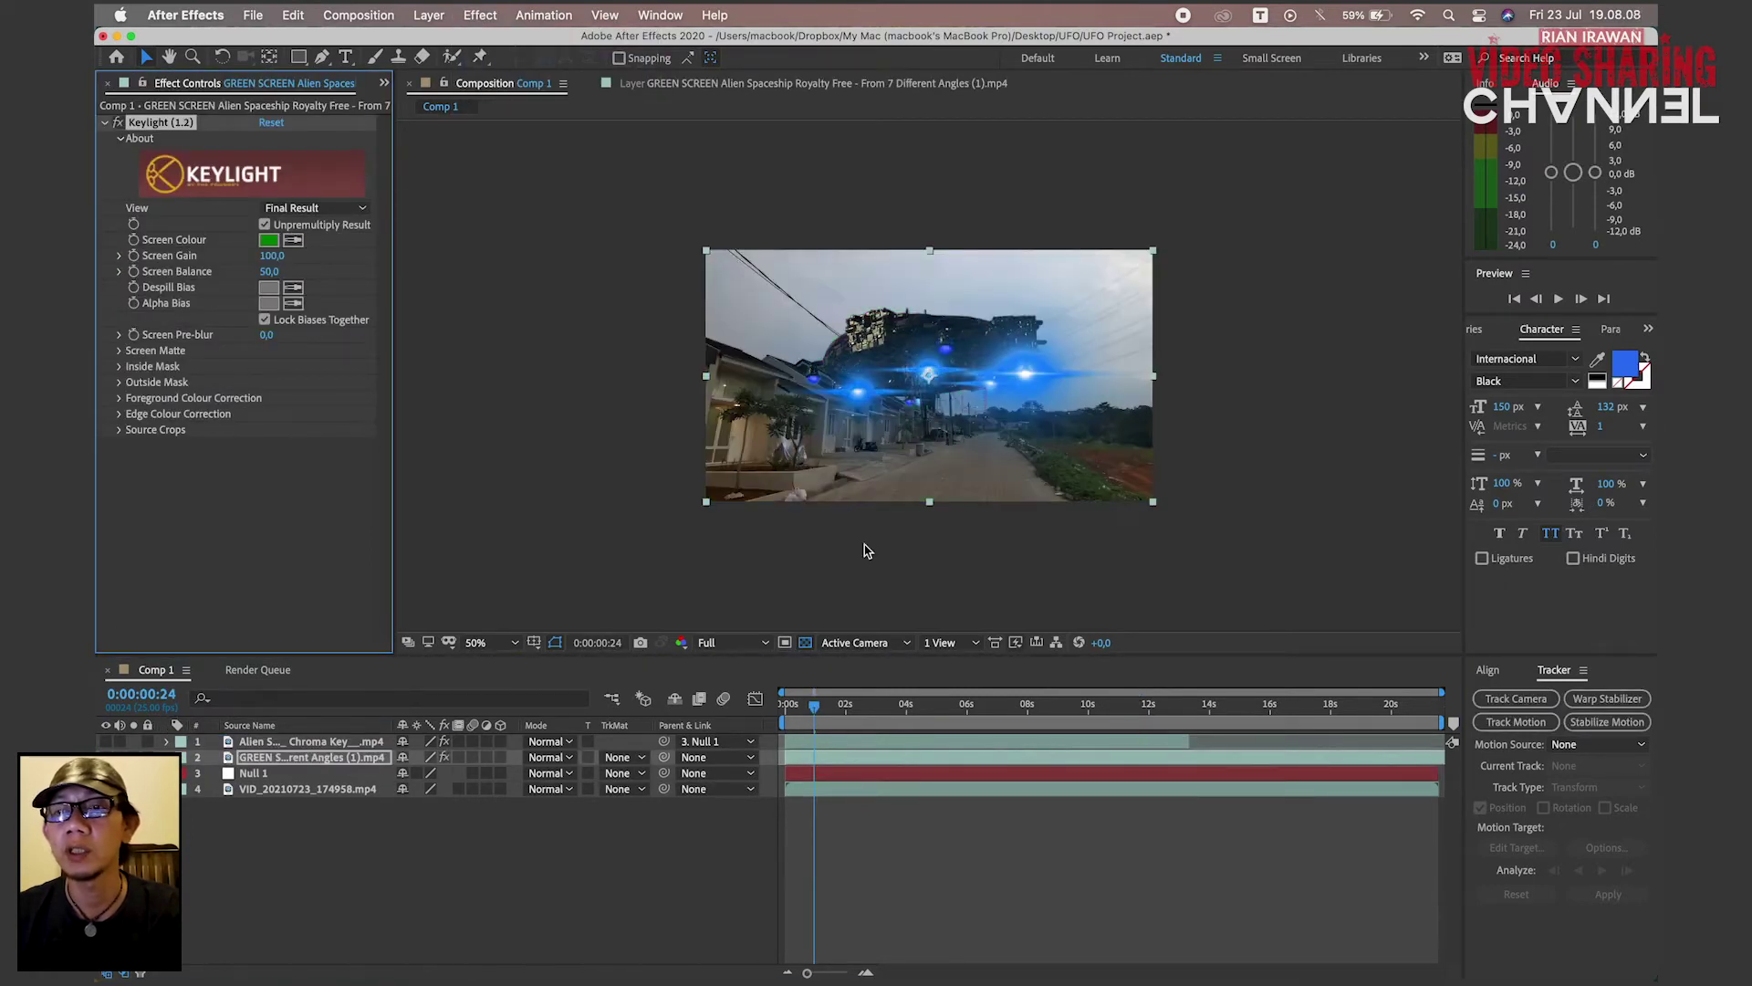
- Try the Multiply blending mode on the "7 Different Angles" spaceship layer and check it at 0:00:06:19
drag(995, 707, 972, 762)
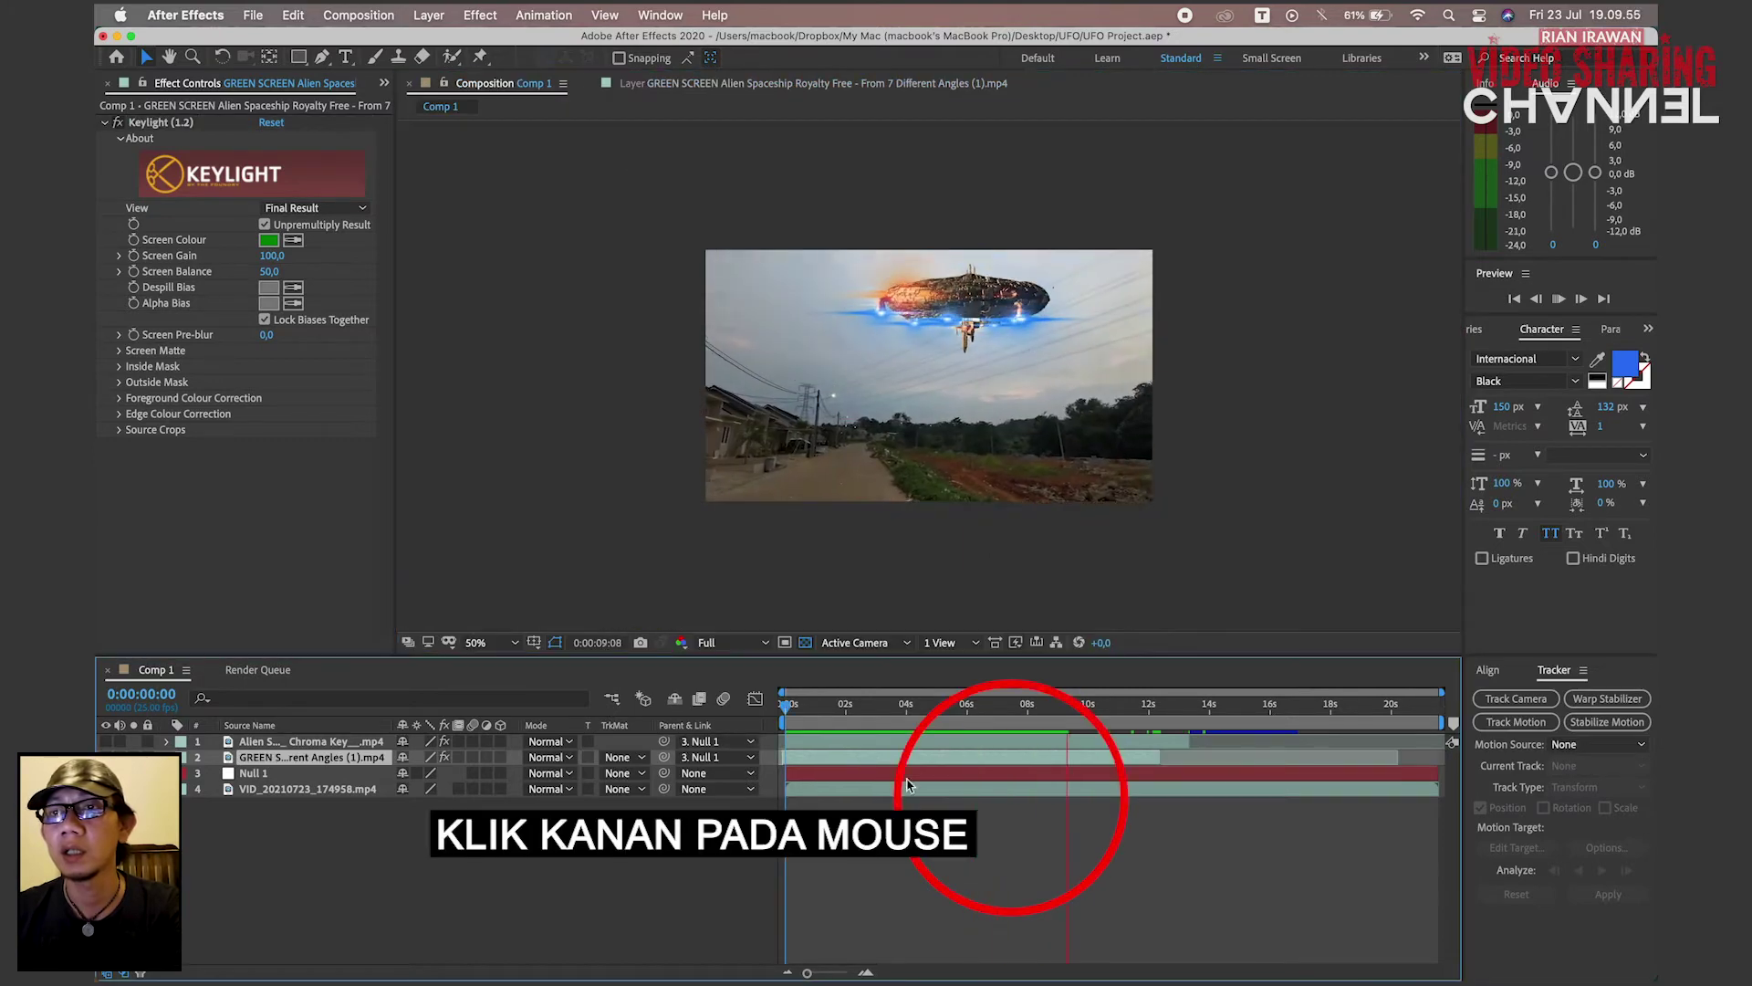
right_click(992, 757)
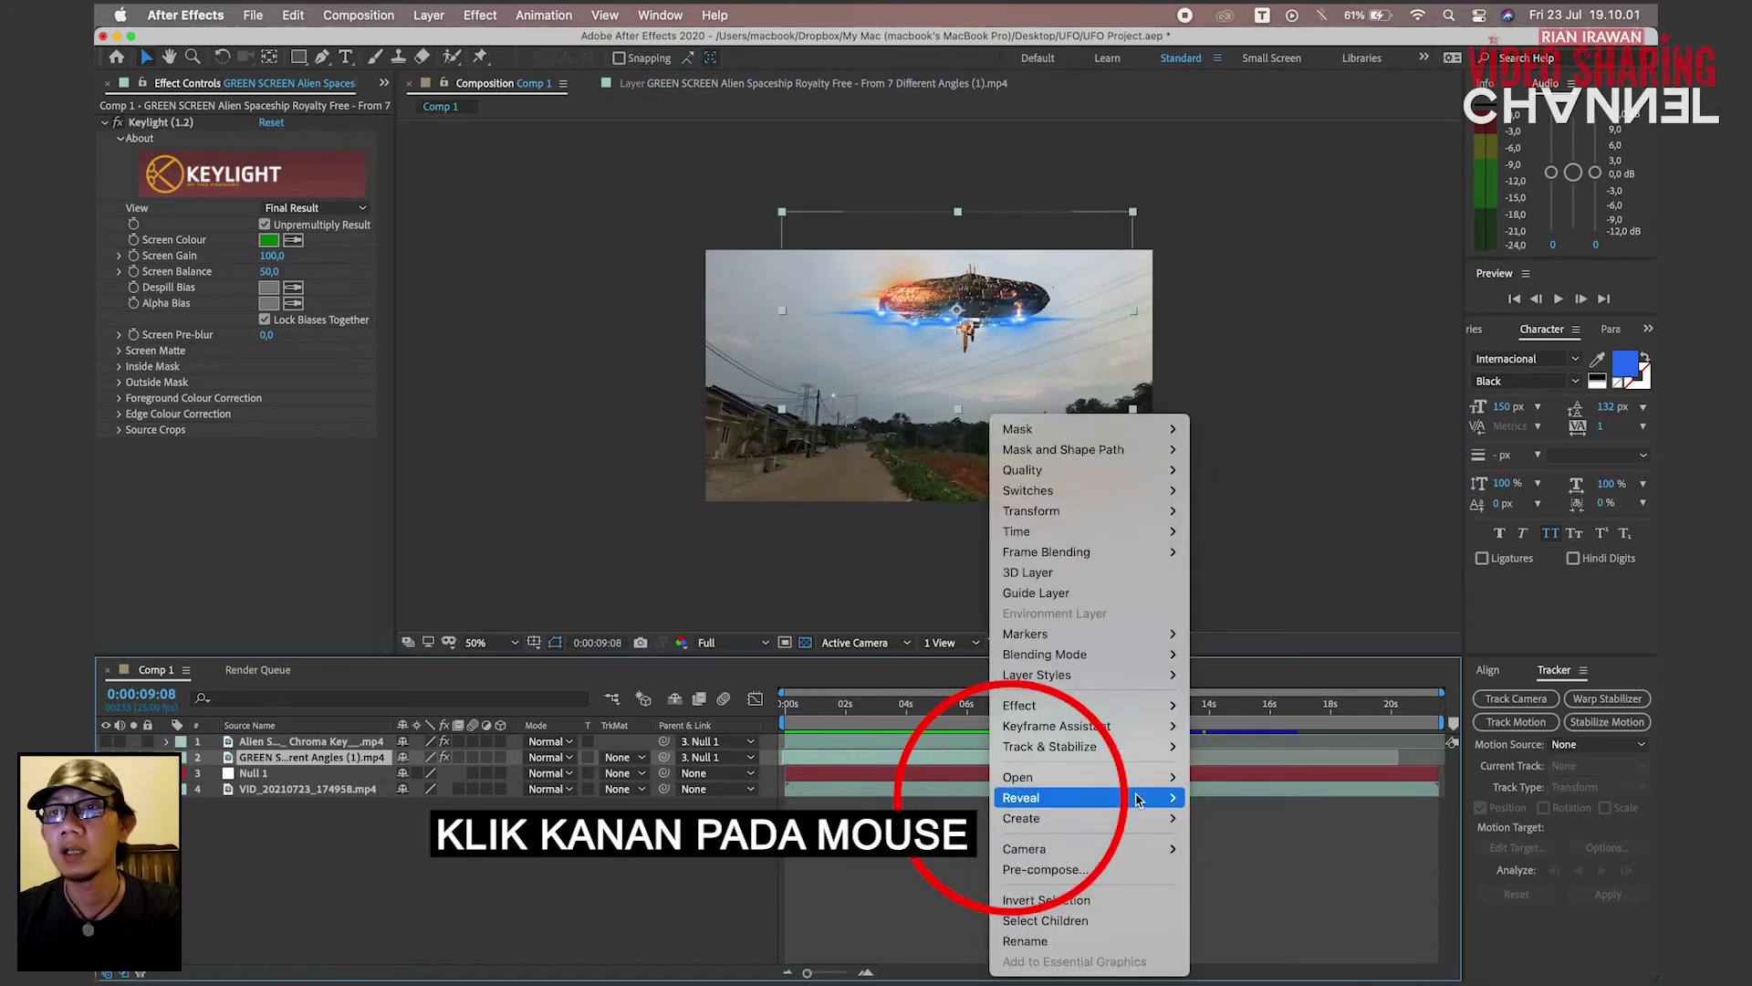
mouse_move(1140, 654)
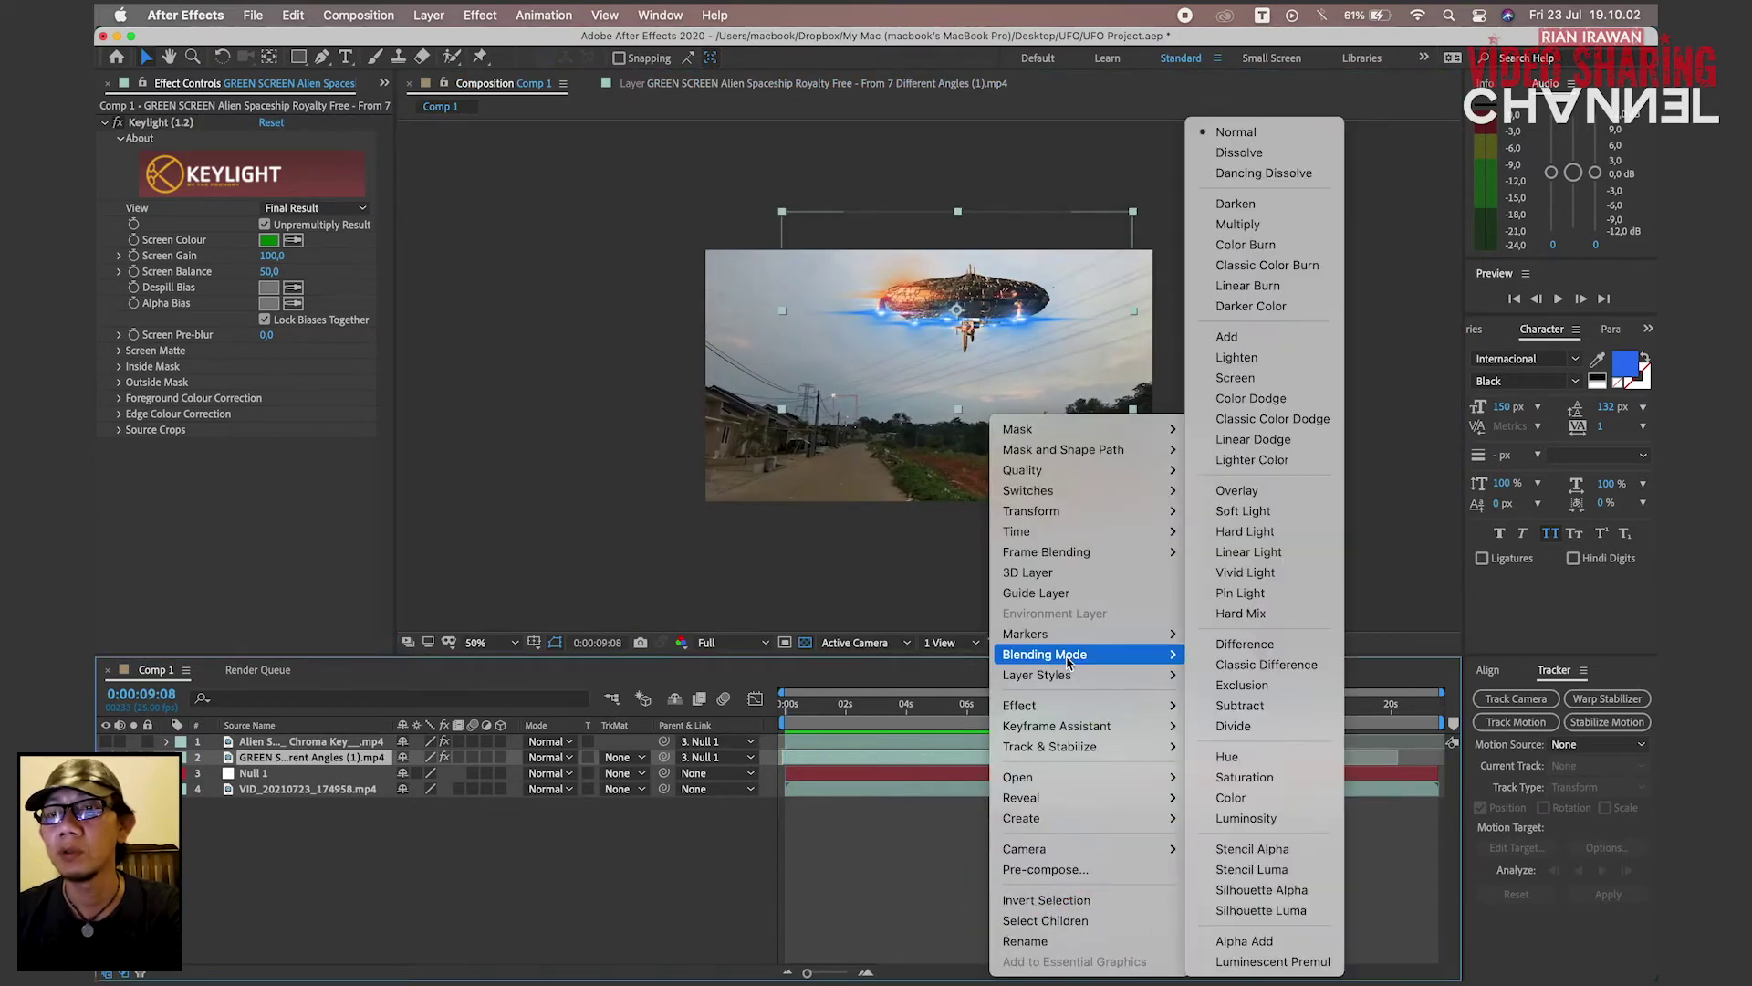
click(1257, 225)
click(990, 703)
- Try Lighten on the "7 Different Angles" spaceship layer, and set its blending mode to Overlay
right_click(1014, 757)
mouse_move(1095, 655)
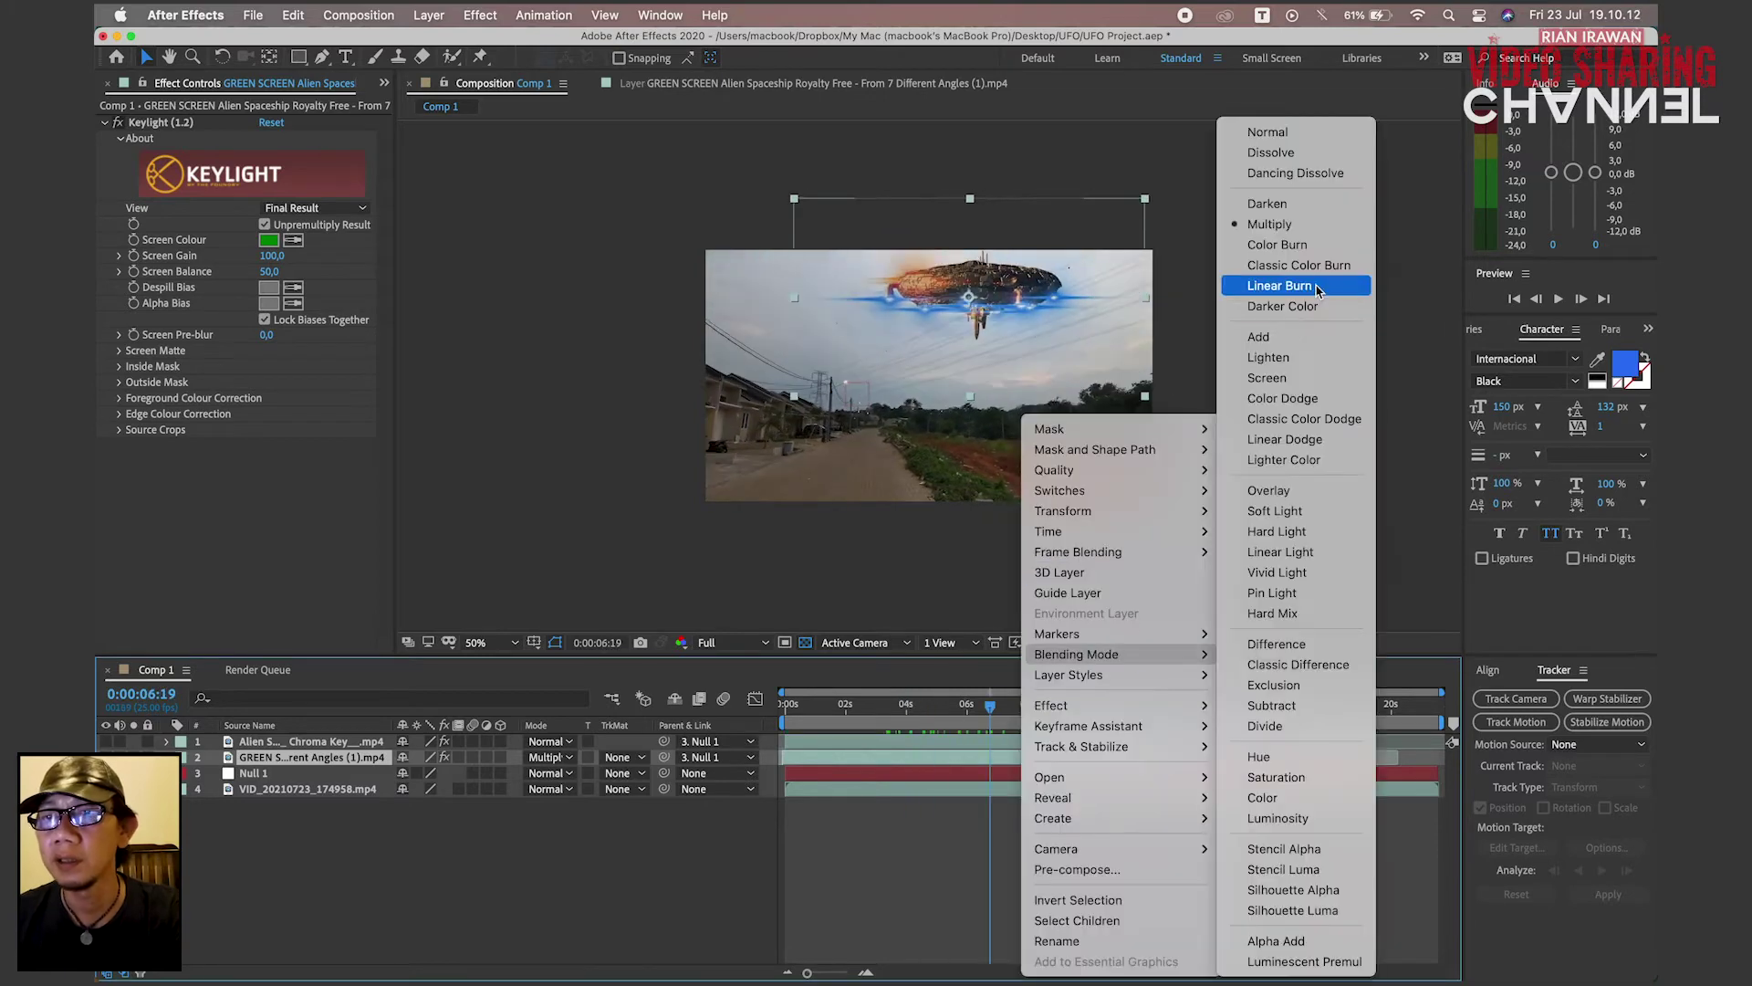
click(1268, 357)
right_click(1015, 757)
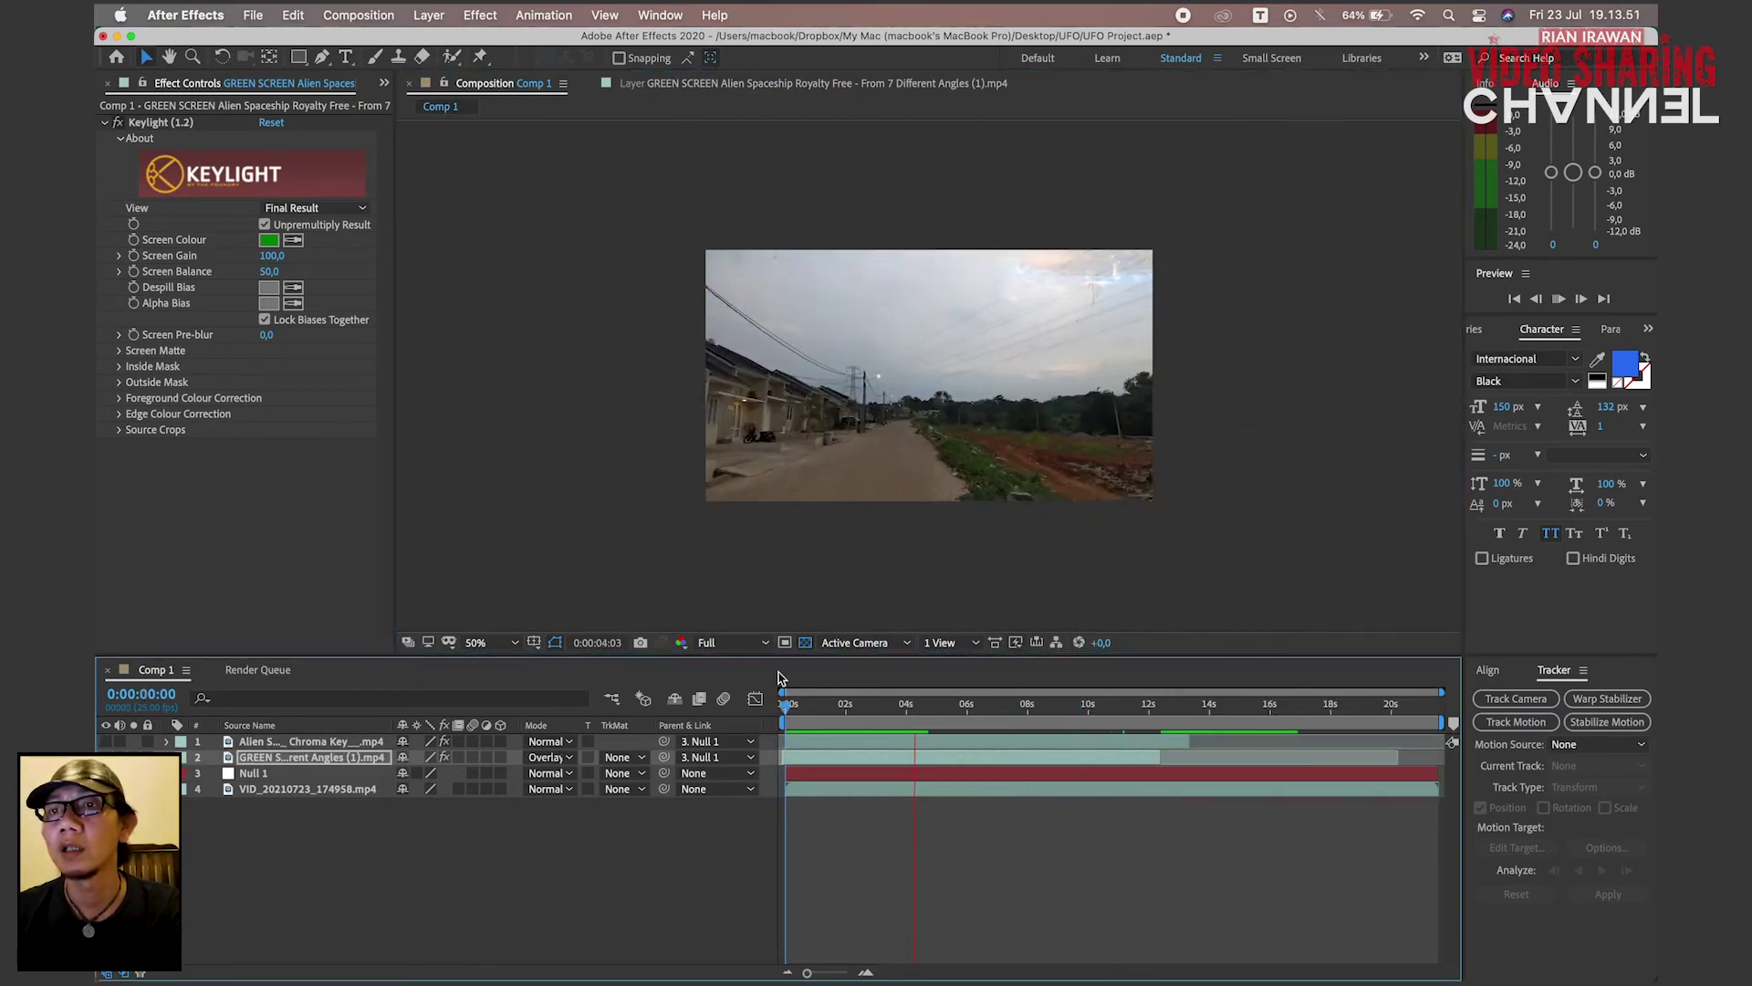
- Duplicate the Overlay spaceship layer and scale the selected copies down slightly at 0:00:07:10
key(super+d)
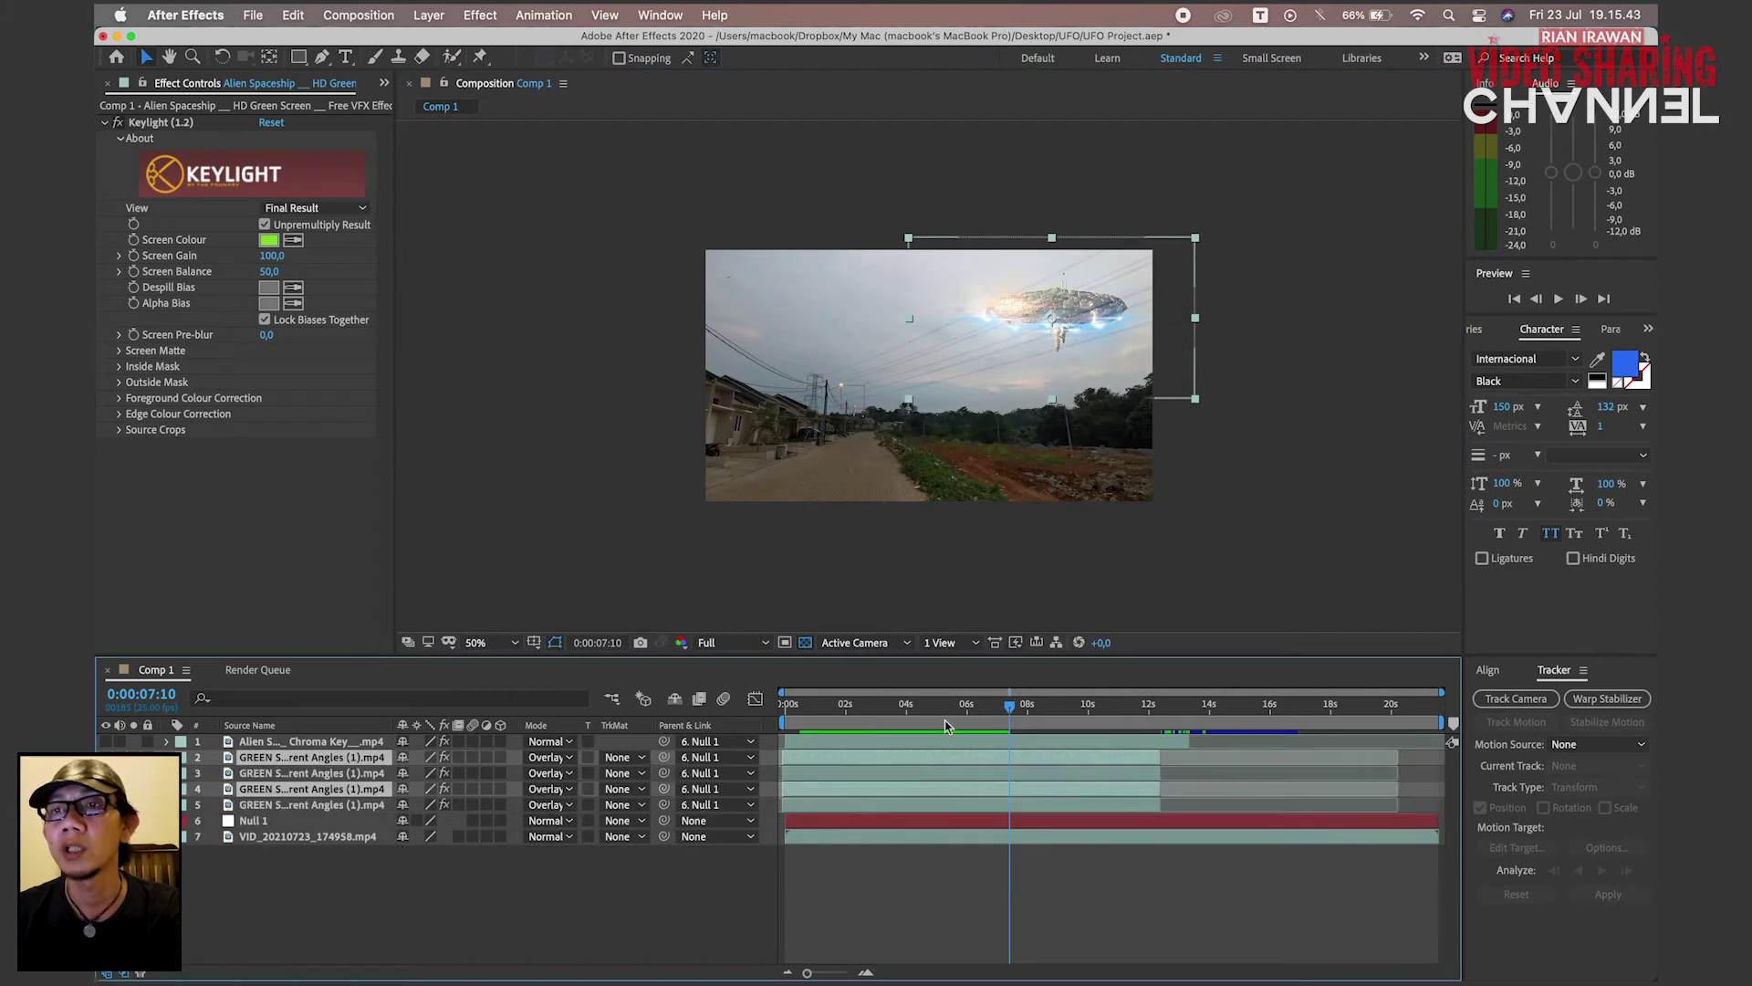
drag(1196, 240, 1174, 258)
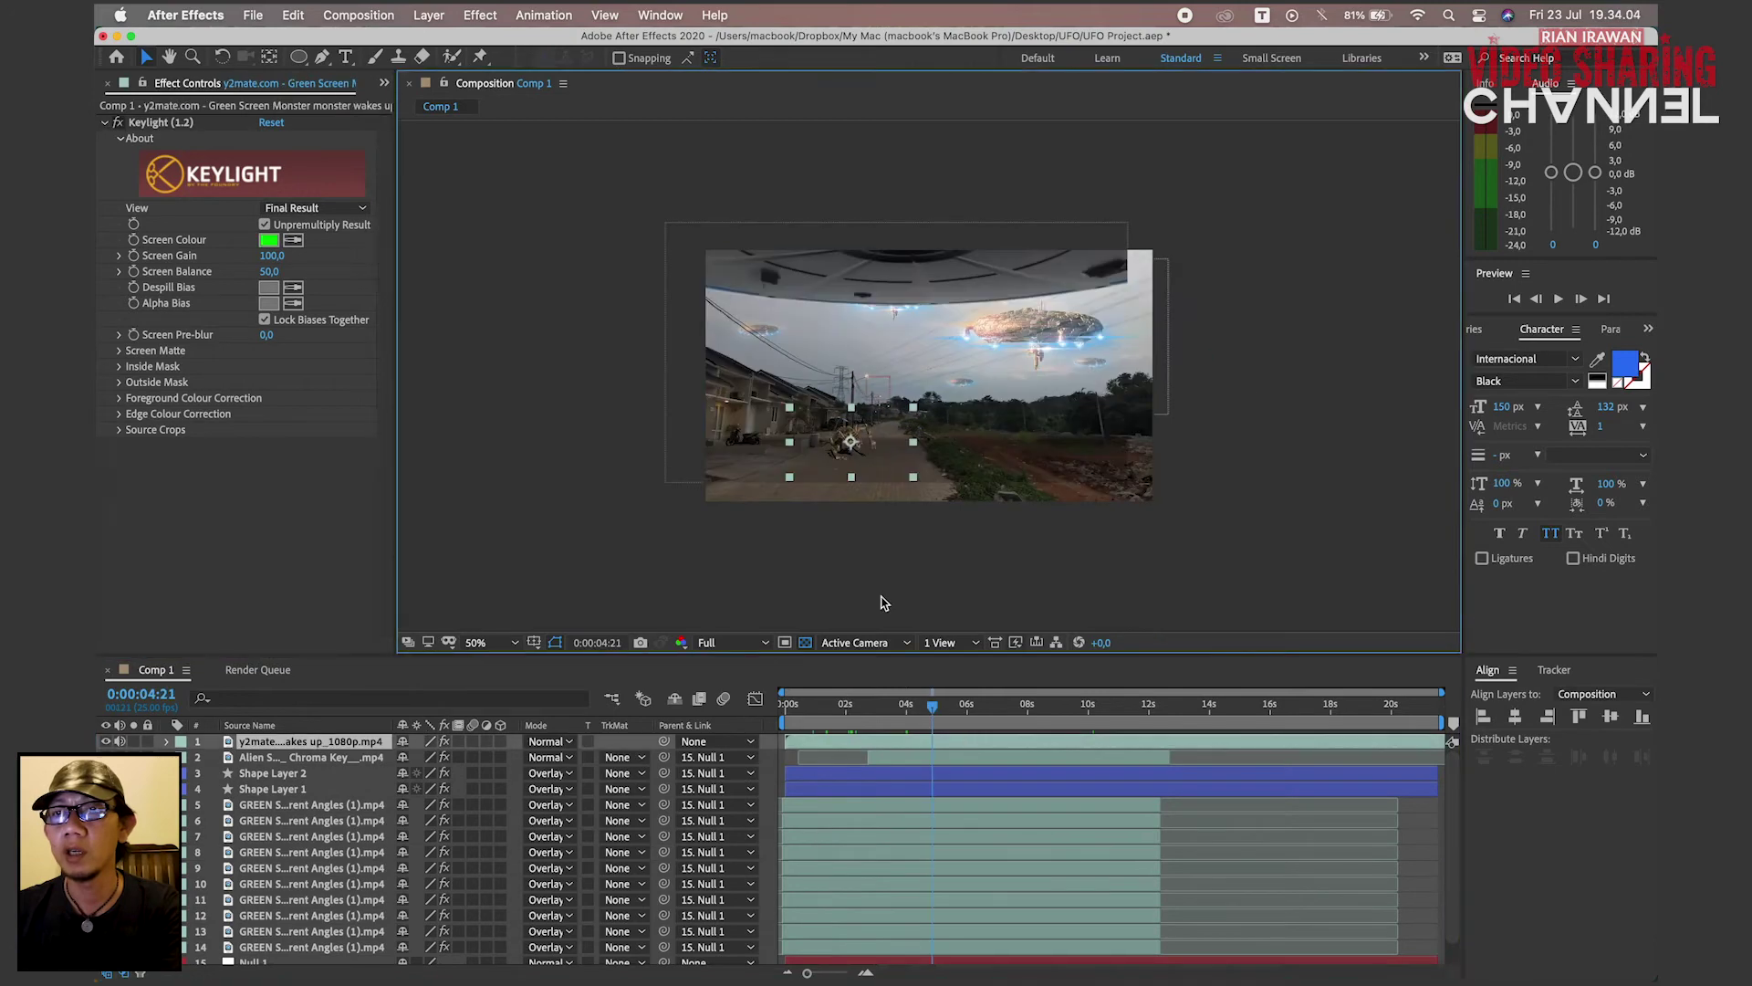
click(1065, 708)
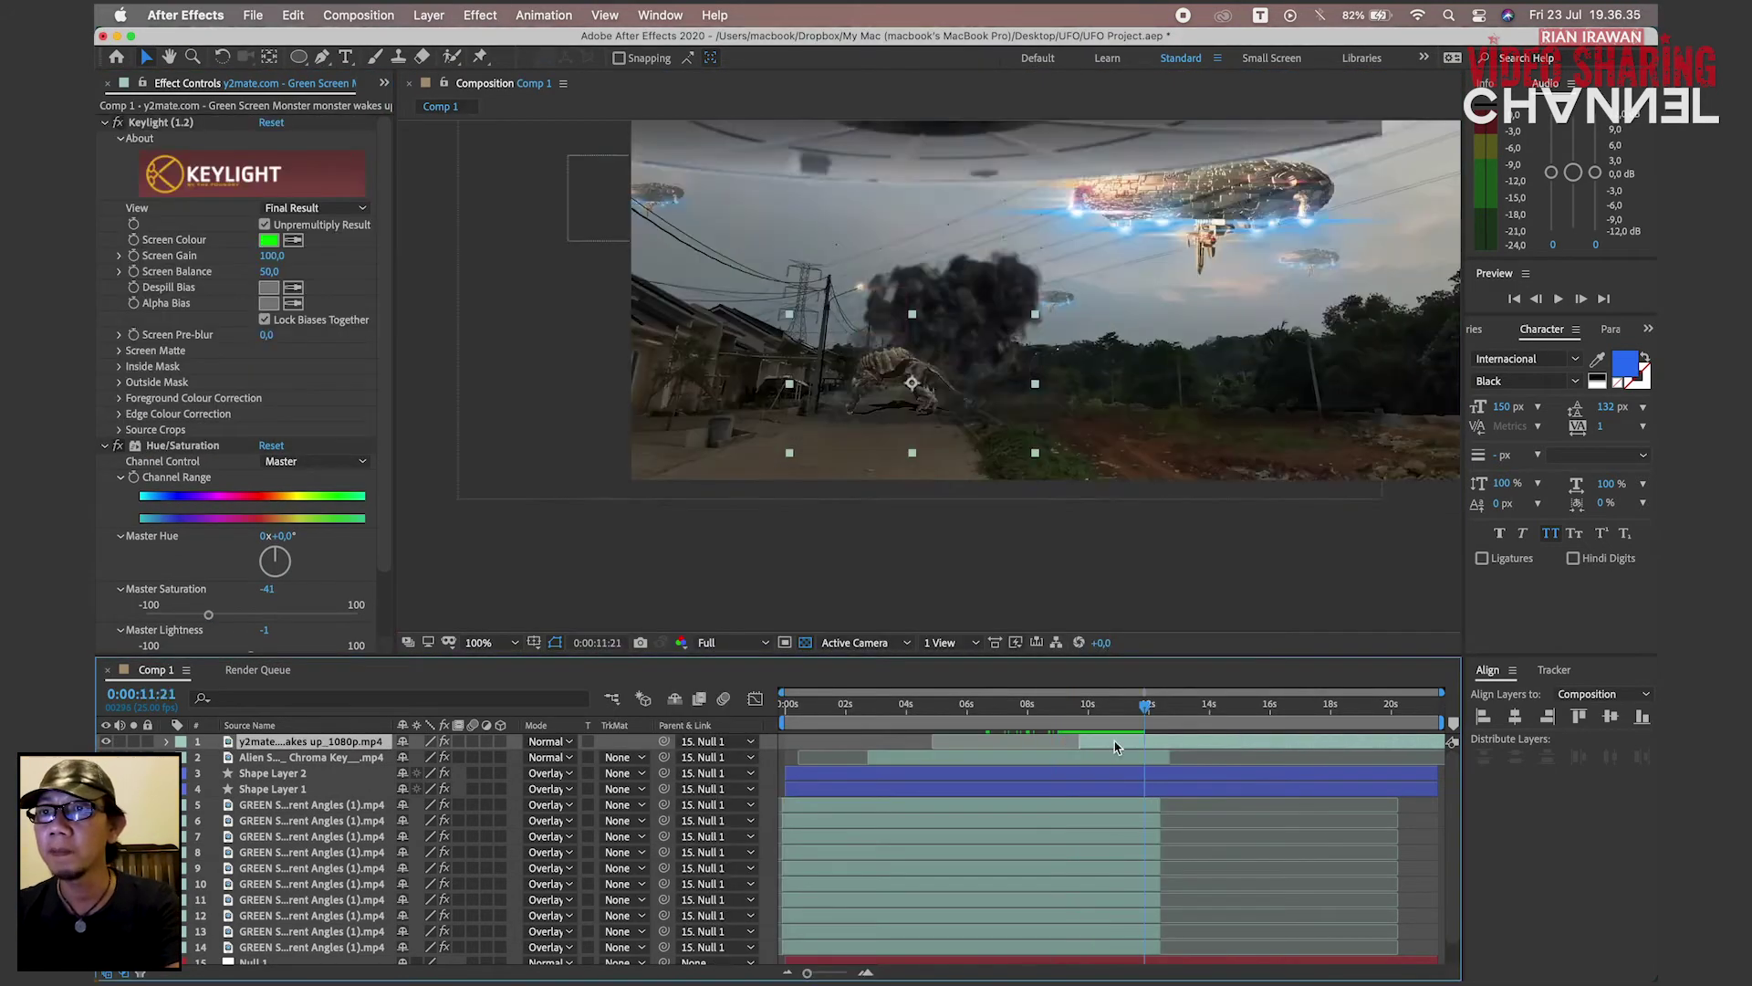
right_click(1131, 422)
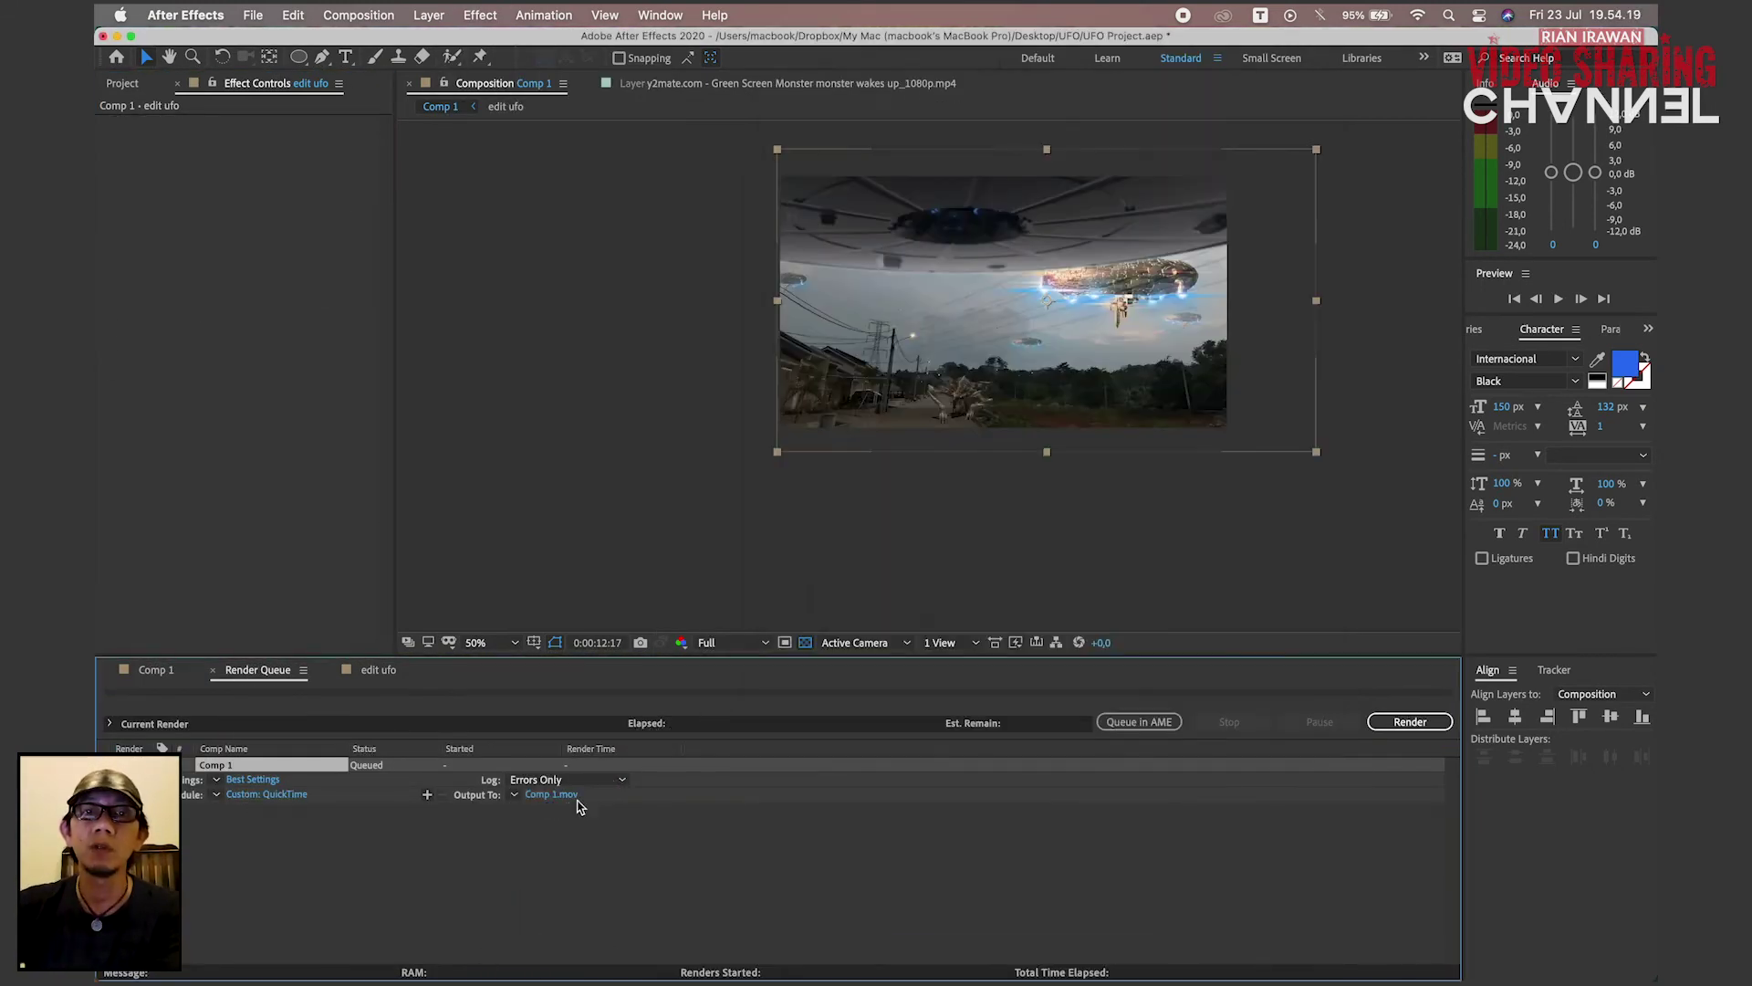
- Set the render output of Comp 1 to ufo.mov in the Desktop's UFO folder and start rendering
click(575, 796)
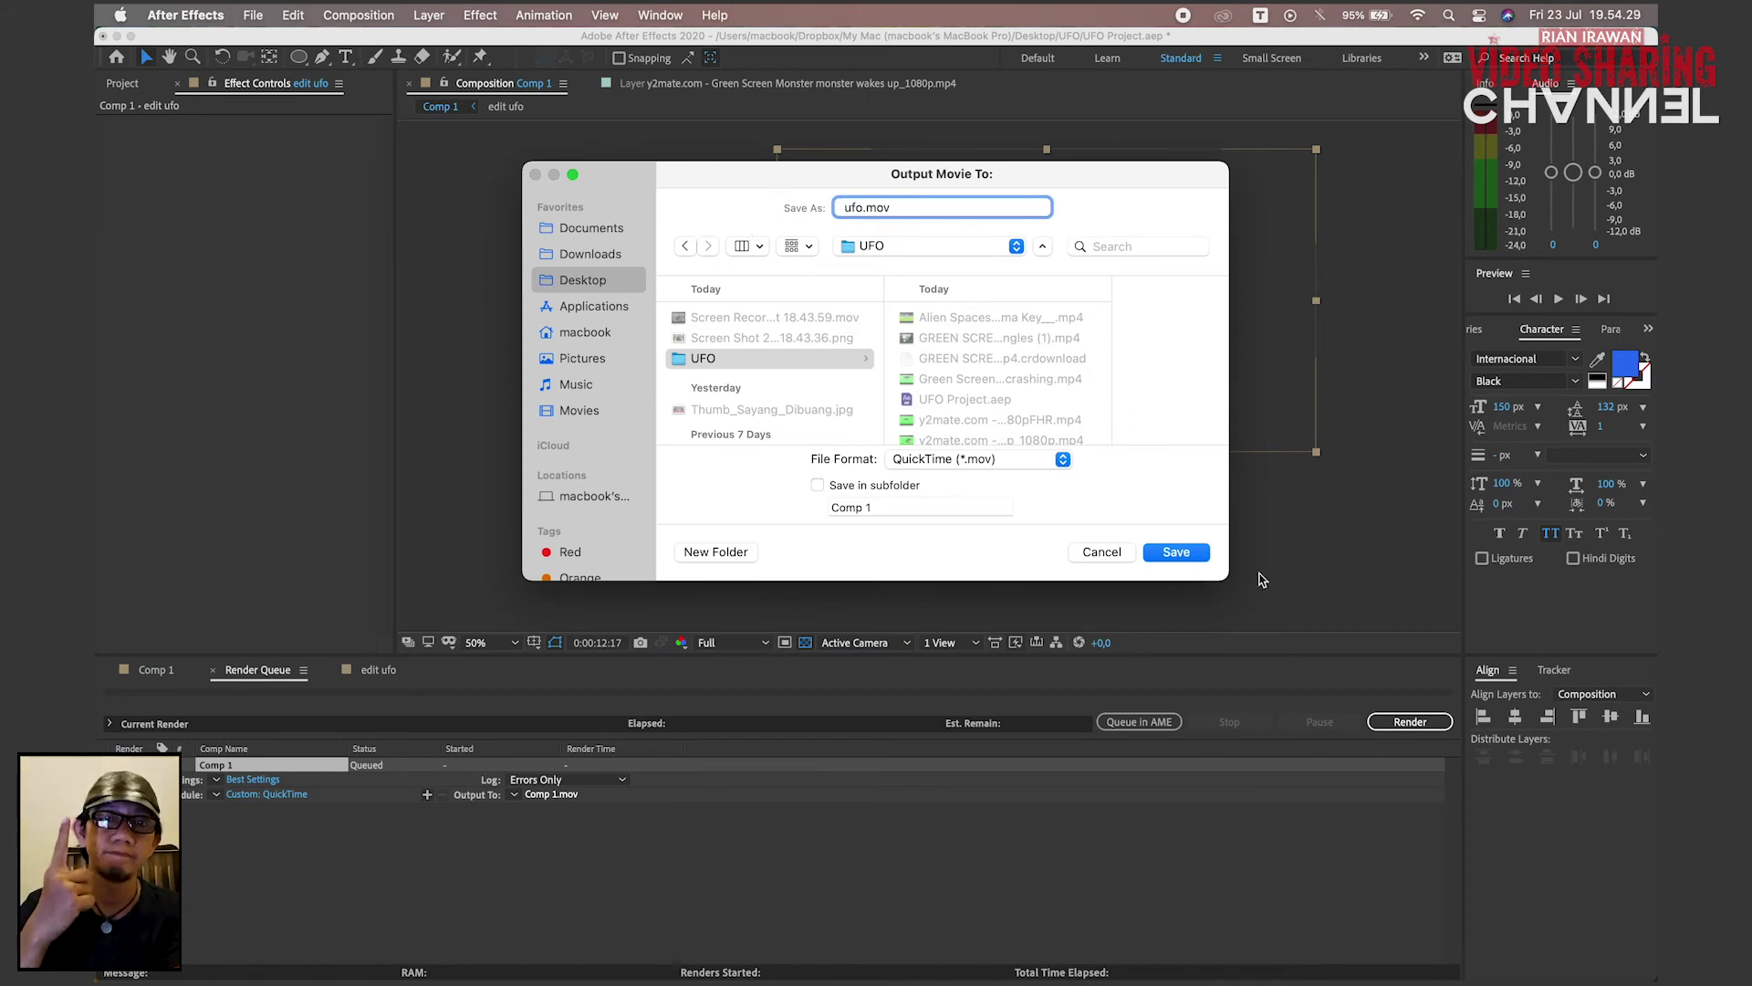
click(1176, 551)
click(1410, 721)
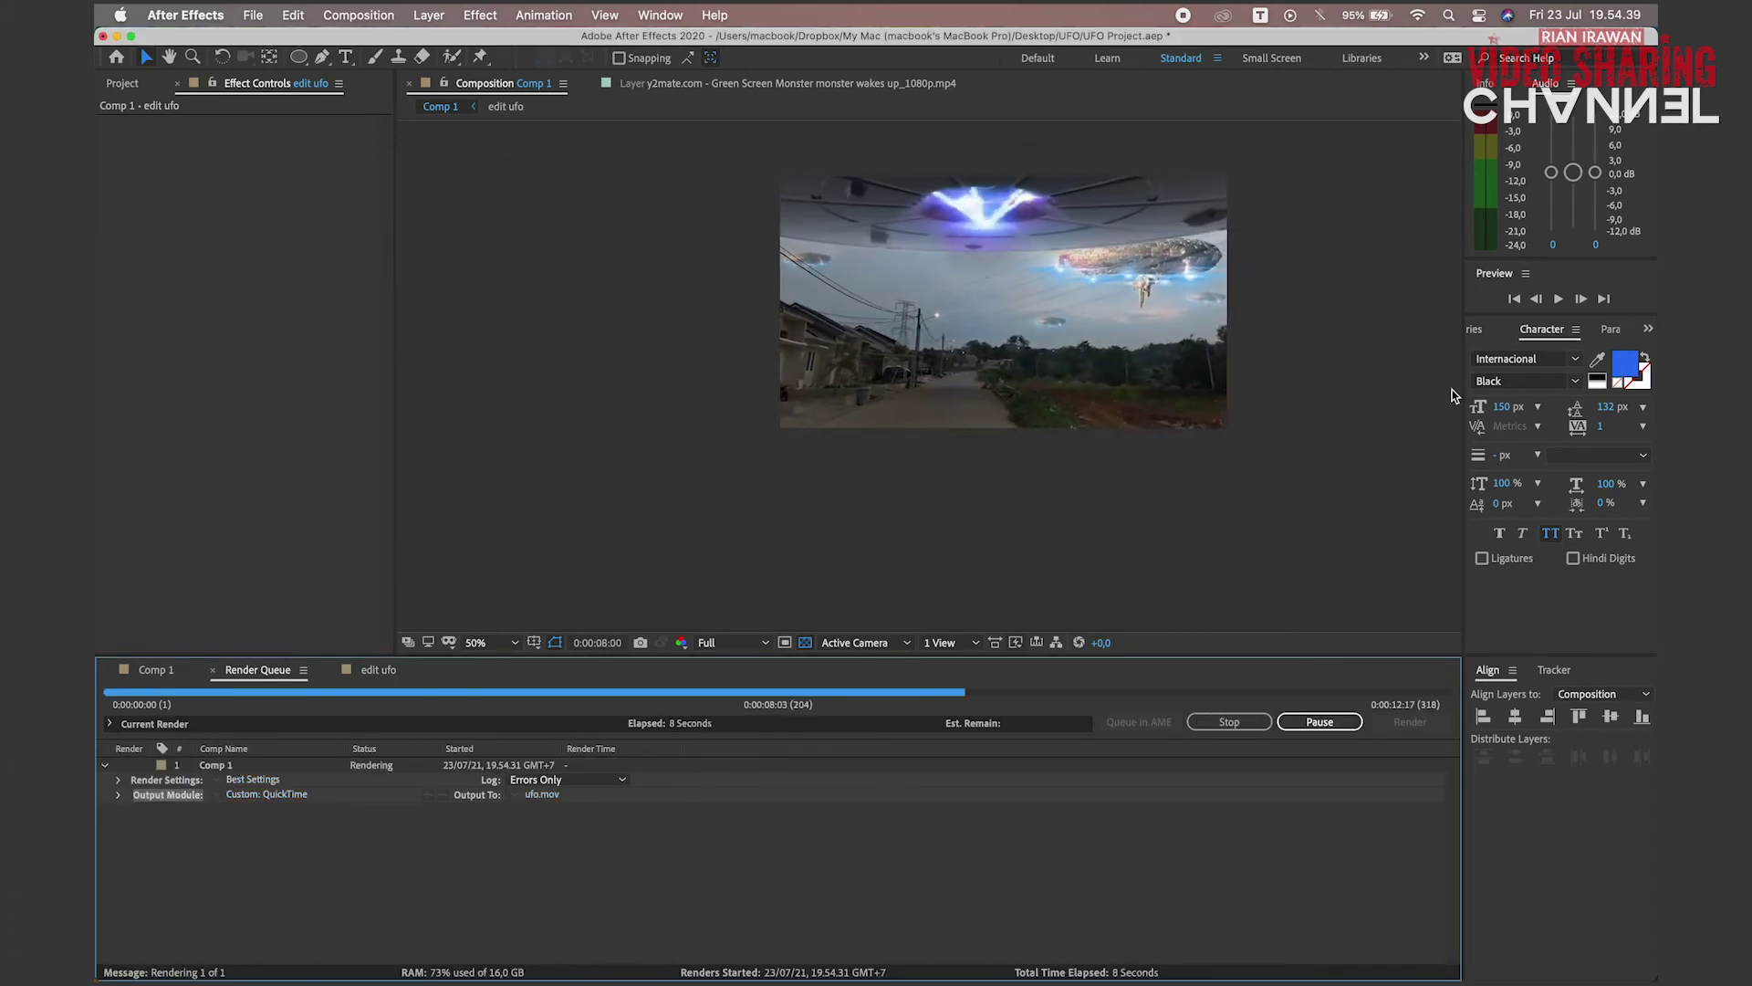